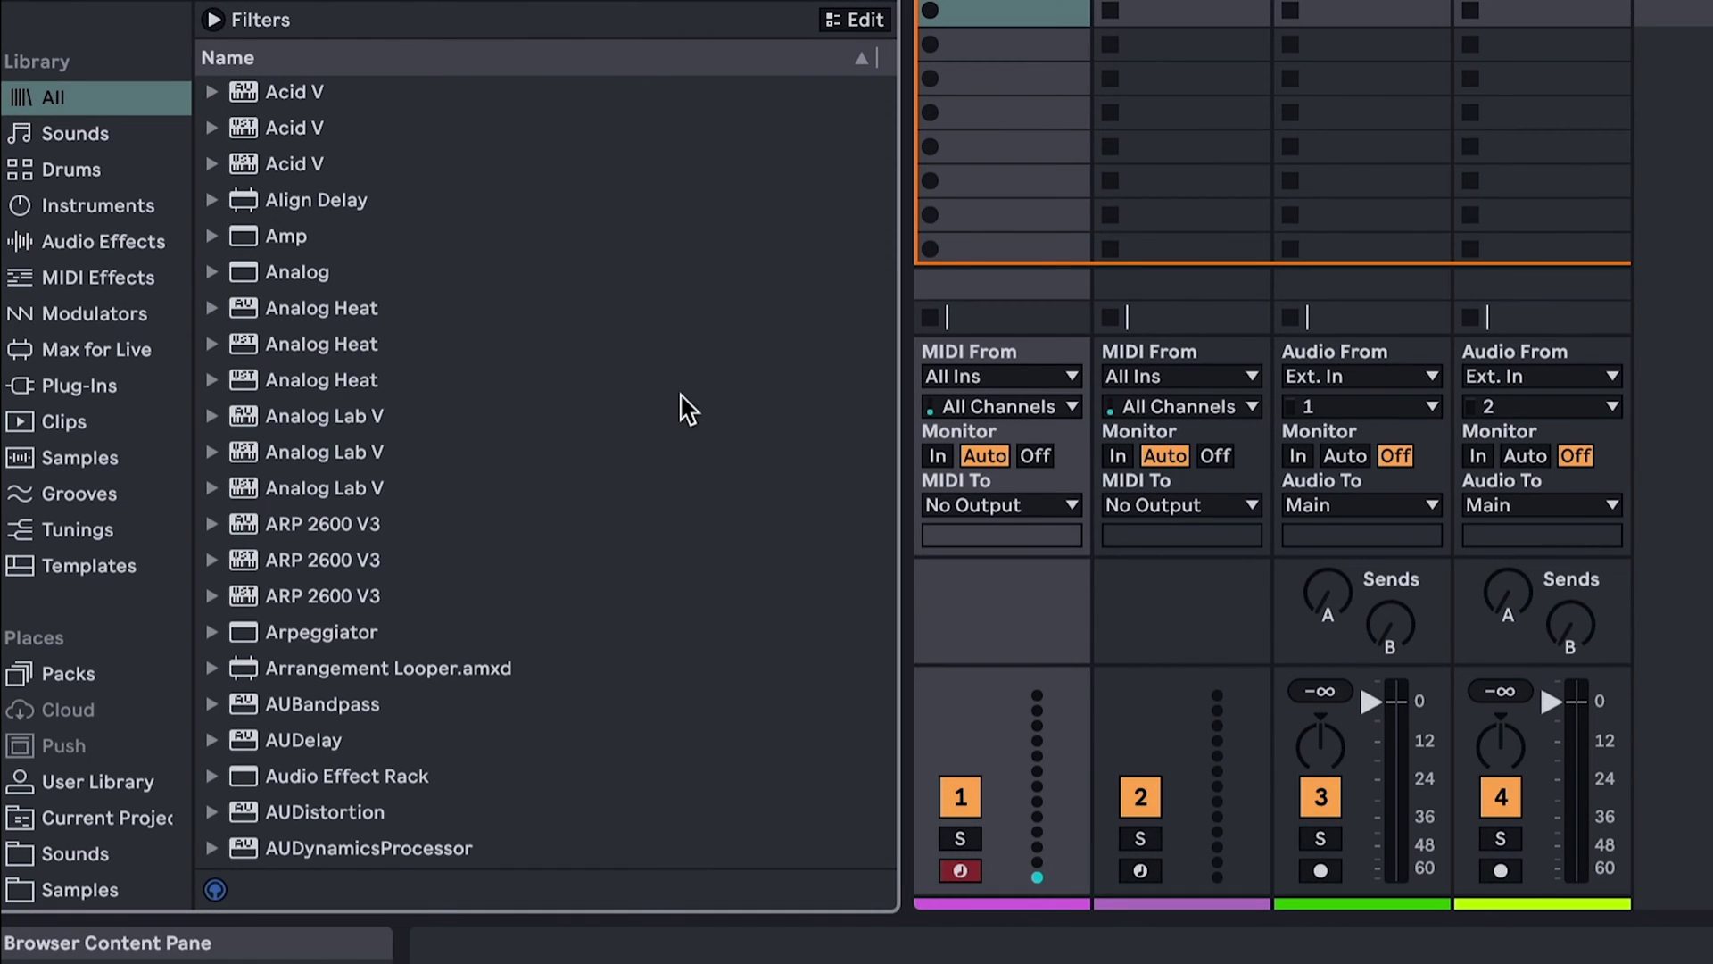
Browse the Audio Effects category, then switch to the Instruments category.
left_click(80, 245)
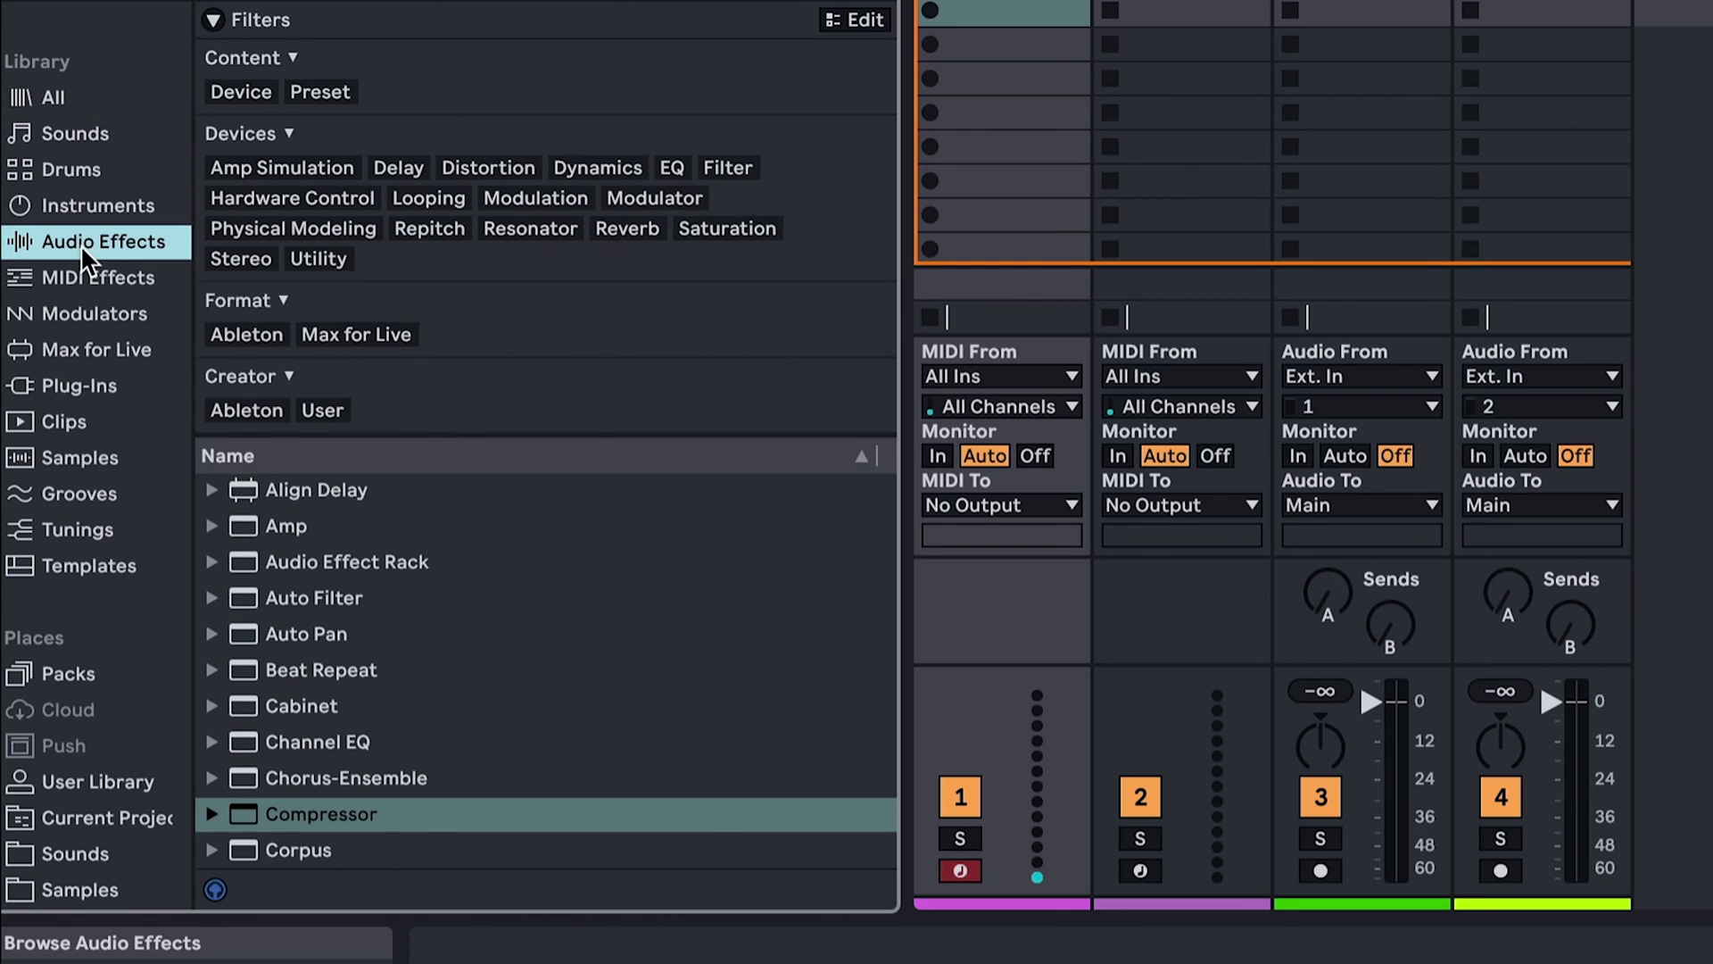
scroll(390, 605, "down", 3)
scroll(383, 600, "up", 3)
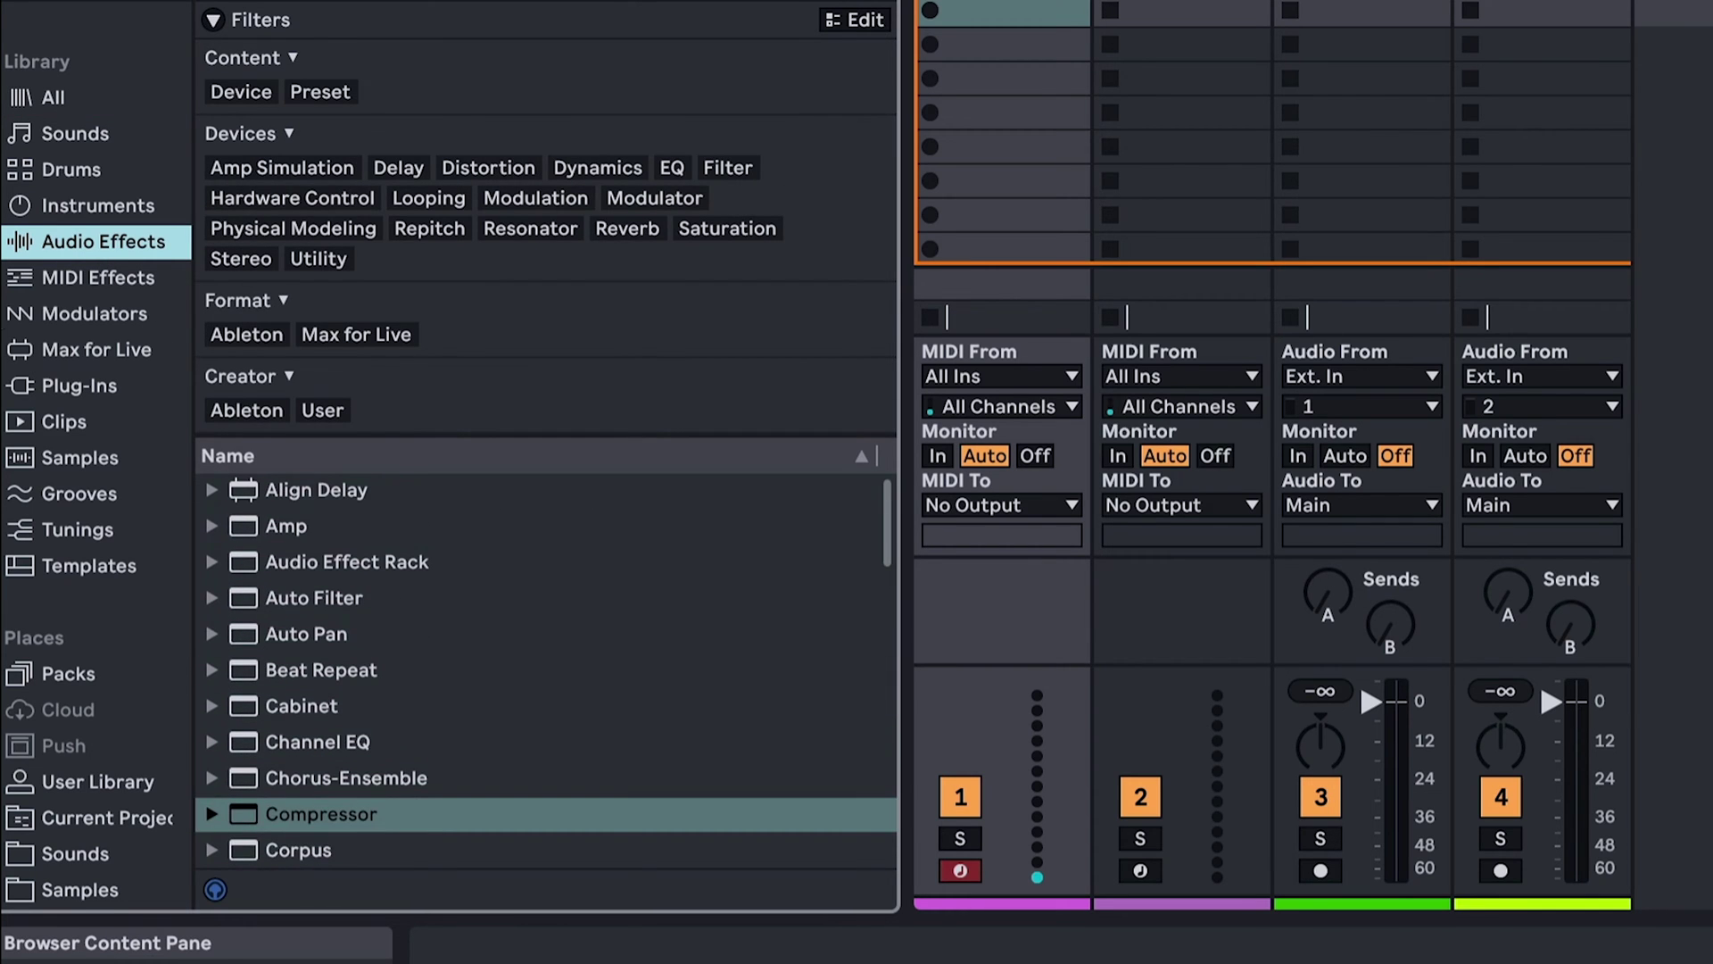
left_click(64, 202)
scroll(239, 740, "down", 3)
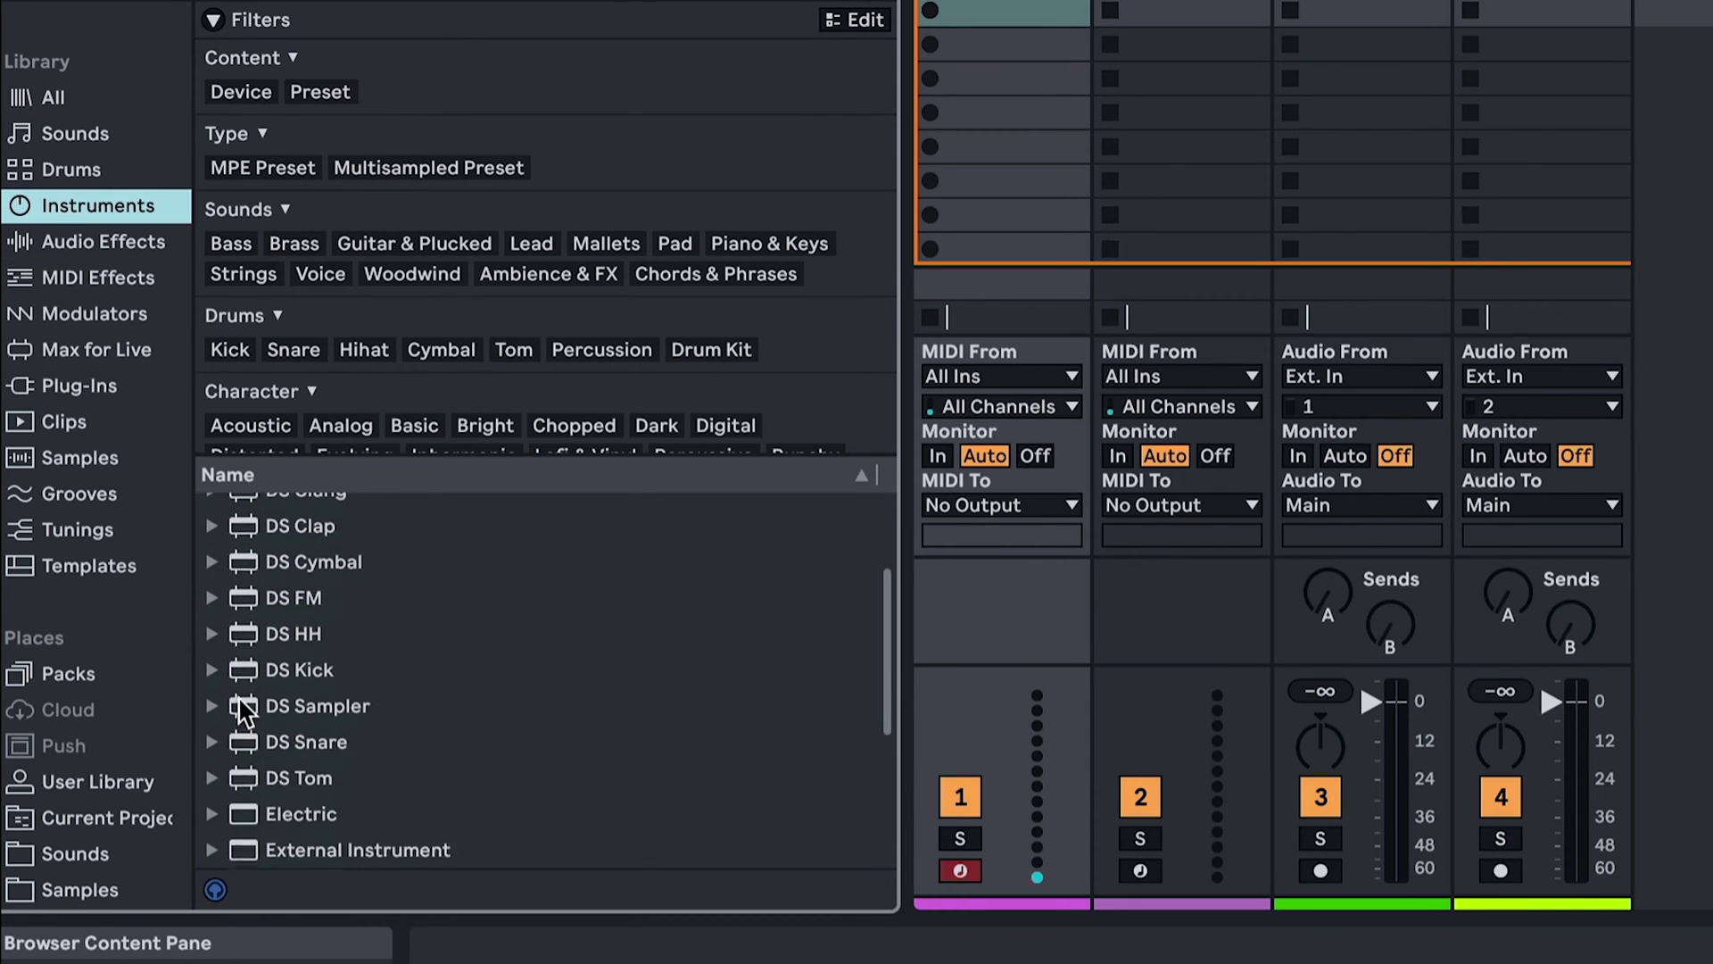
scroll(241, 714, "up", 3)
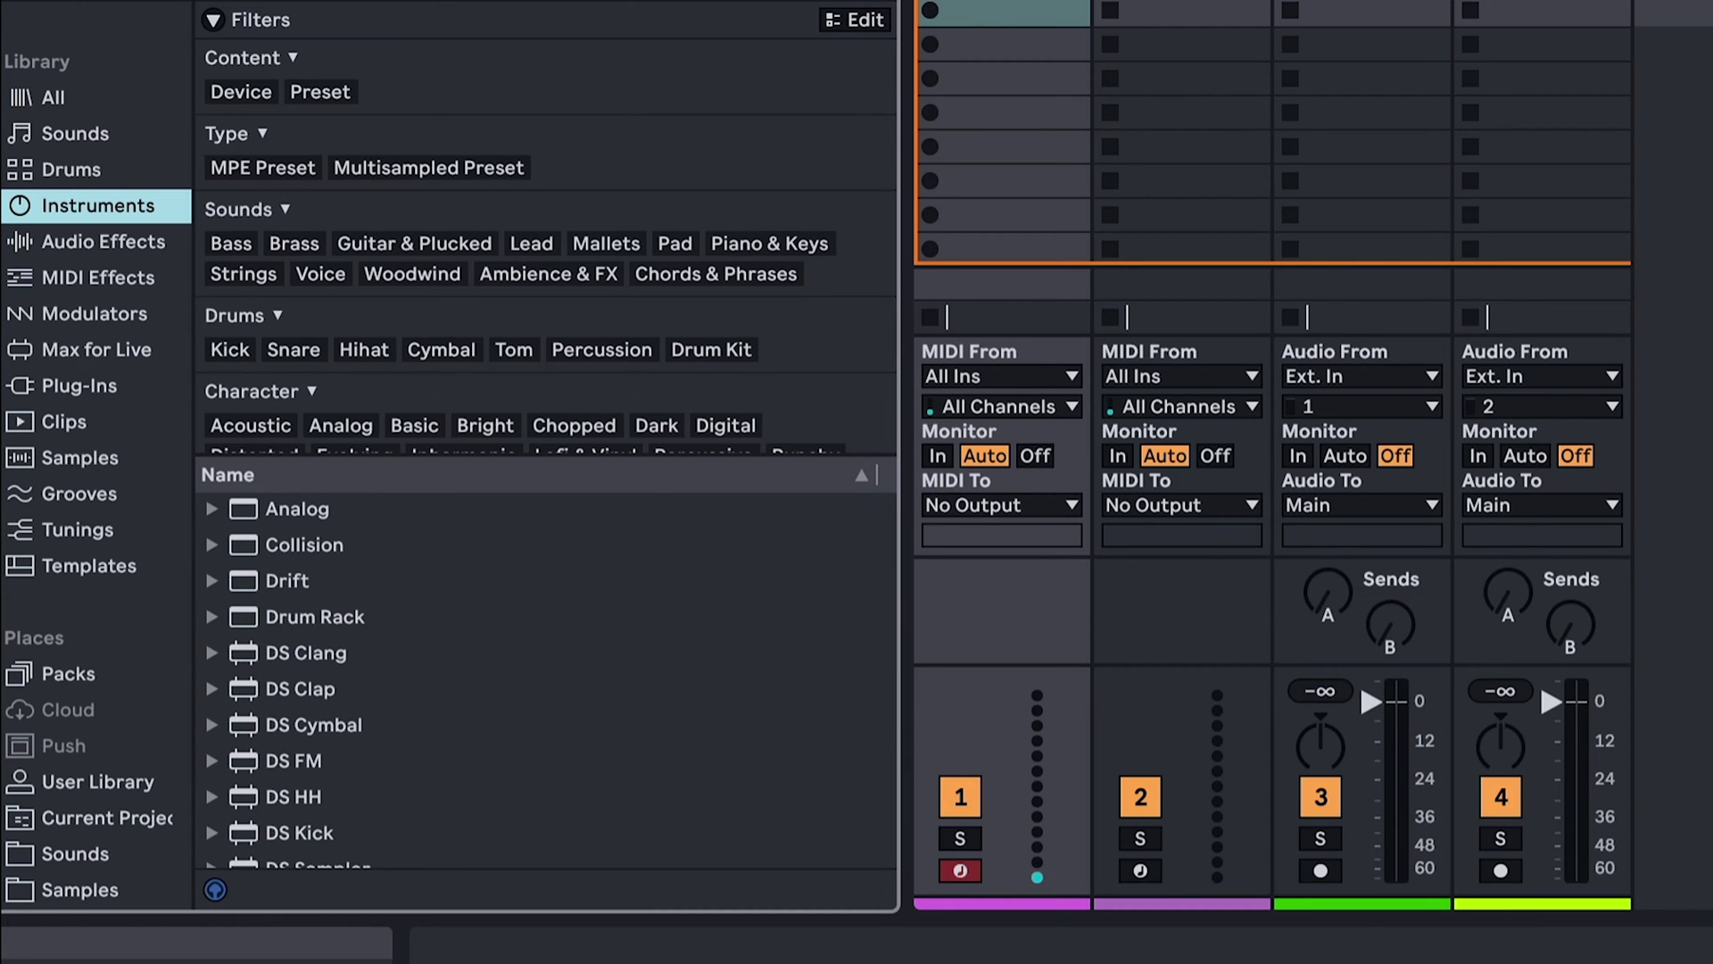
Apply the Device and Guitar & Plucked filter tags to Instruments, then clear all filters.
left_click(234, 92)
left_click(385, 245)
scroll(416, 422, "down", 4)
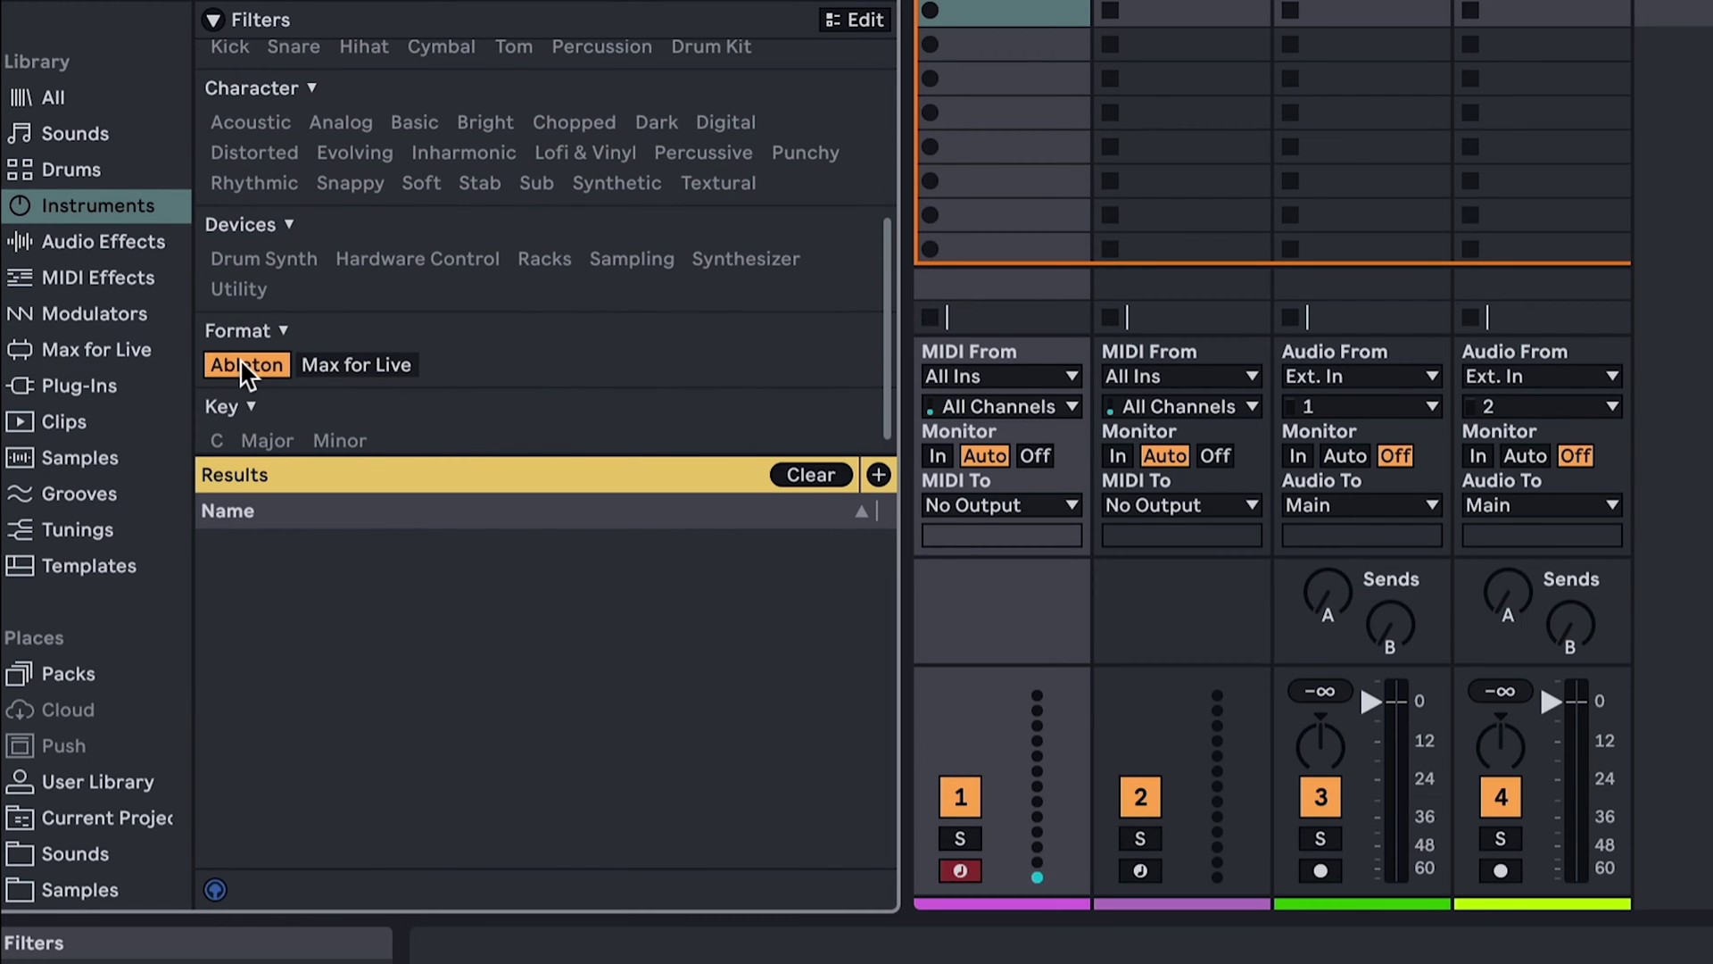
left_click(803, 475)
scroll(739, 196, "up", 4)
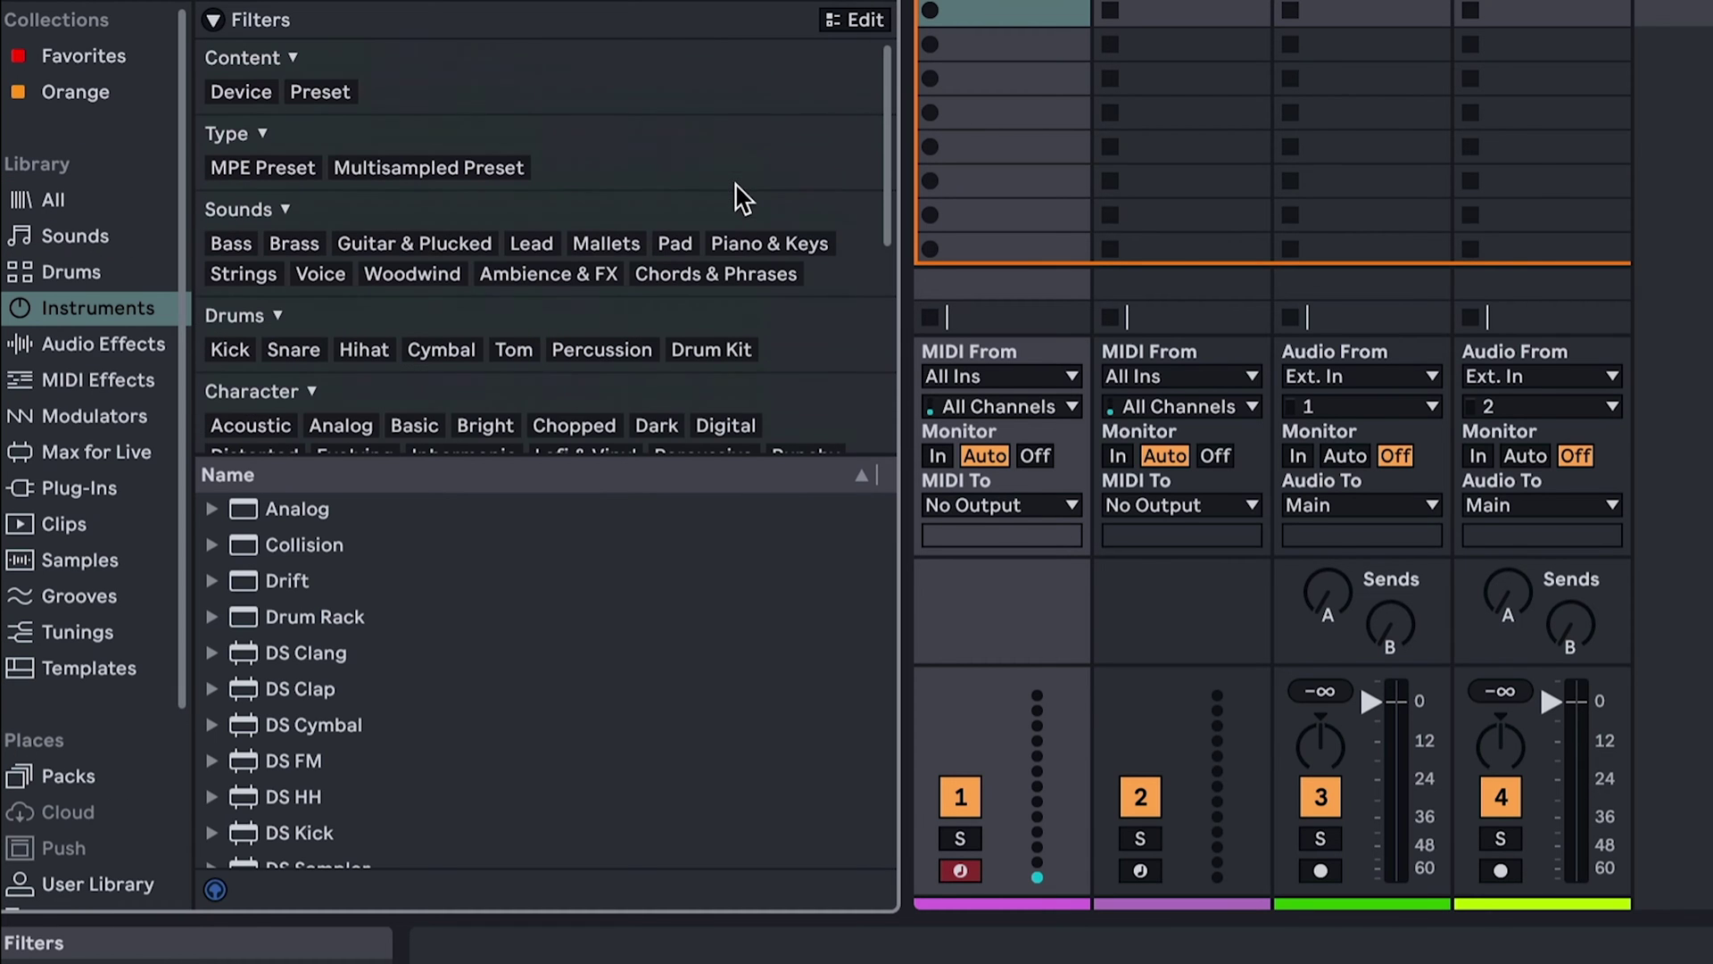
Open the Tags Editor next to the browser, look through its tags, then show the Plug-Ins category.
left_click(852, 20)
scroll(1026, 131, "up", 10)
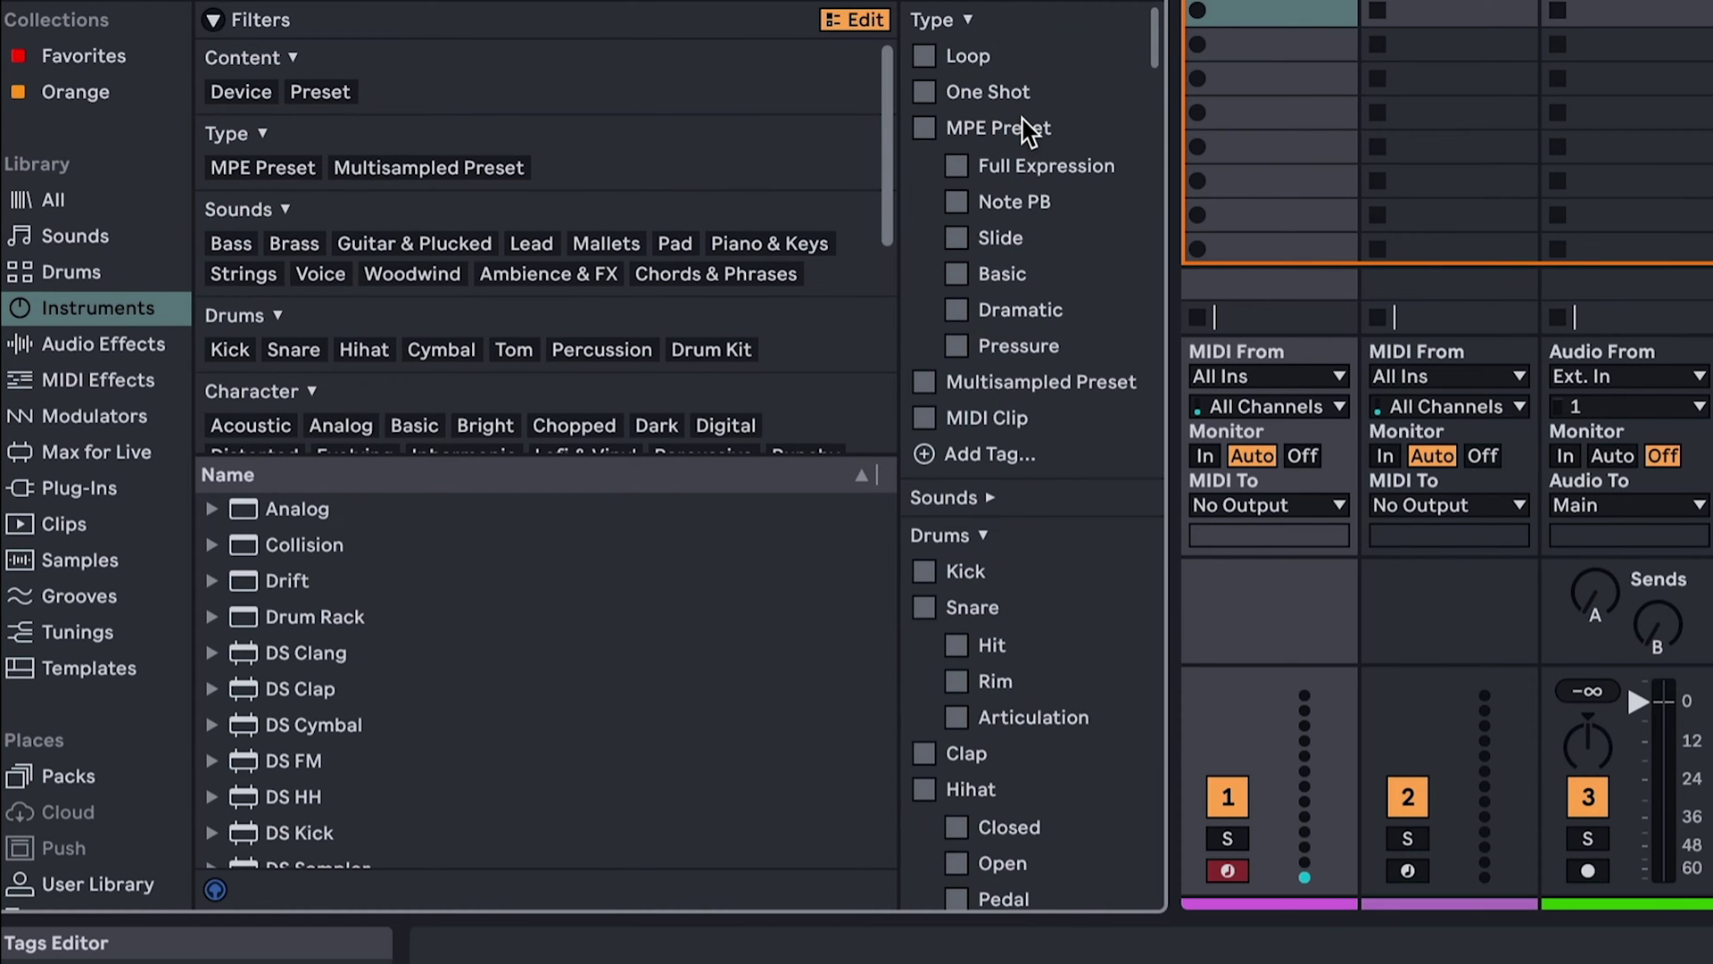
scroll(1026, 131, "down", 10)
scroll(1026, 131, "down", 10)
scroll(1027, 131, "down", 12)
scroll(1026, 131, "down", 5)
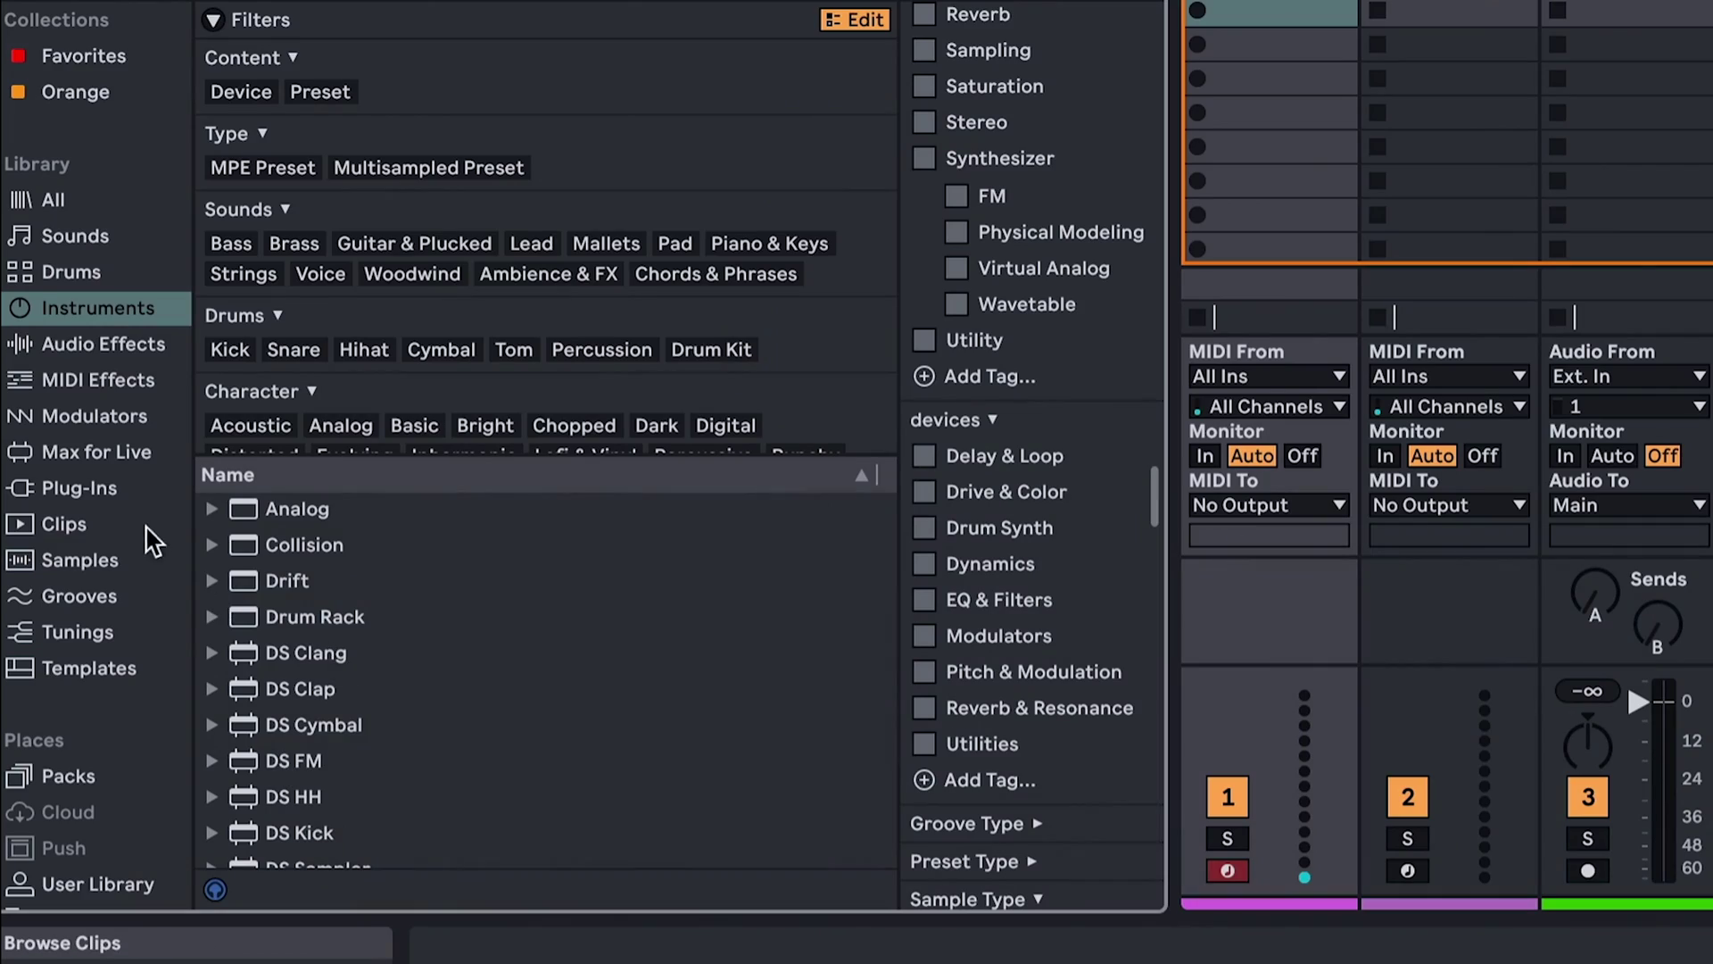
left_click(91, 488)
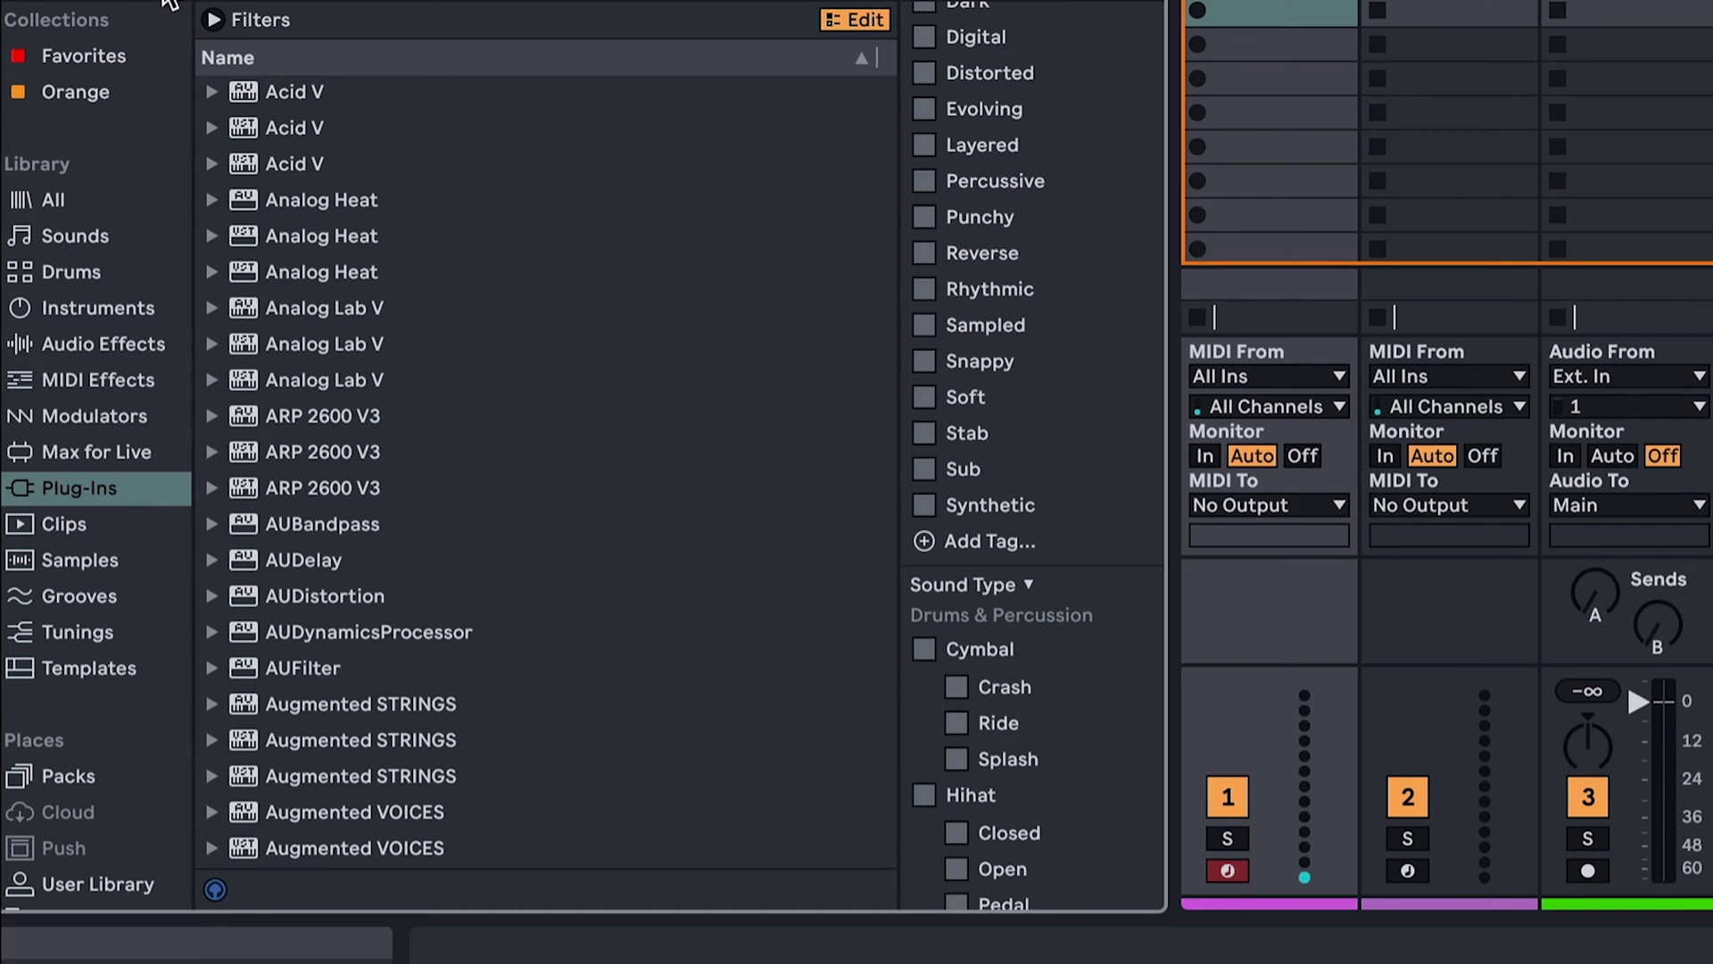
Search plug-ins for 'delay', select them down to Delay TAPE-201, and tag them as Delay devices.
type("delay")
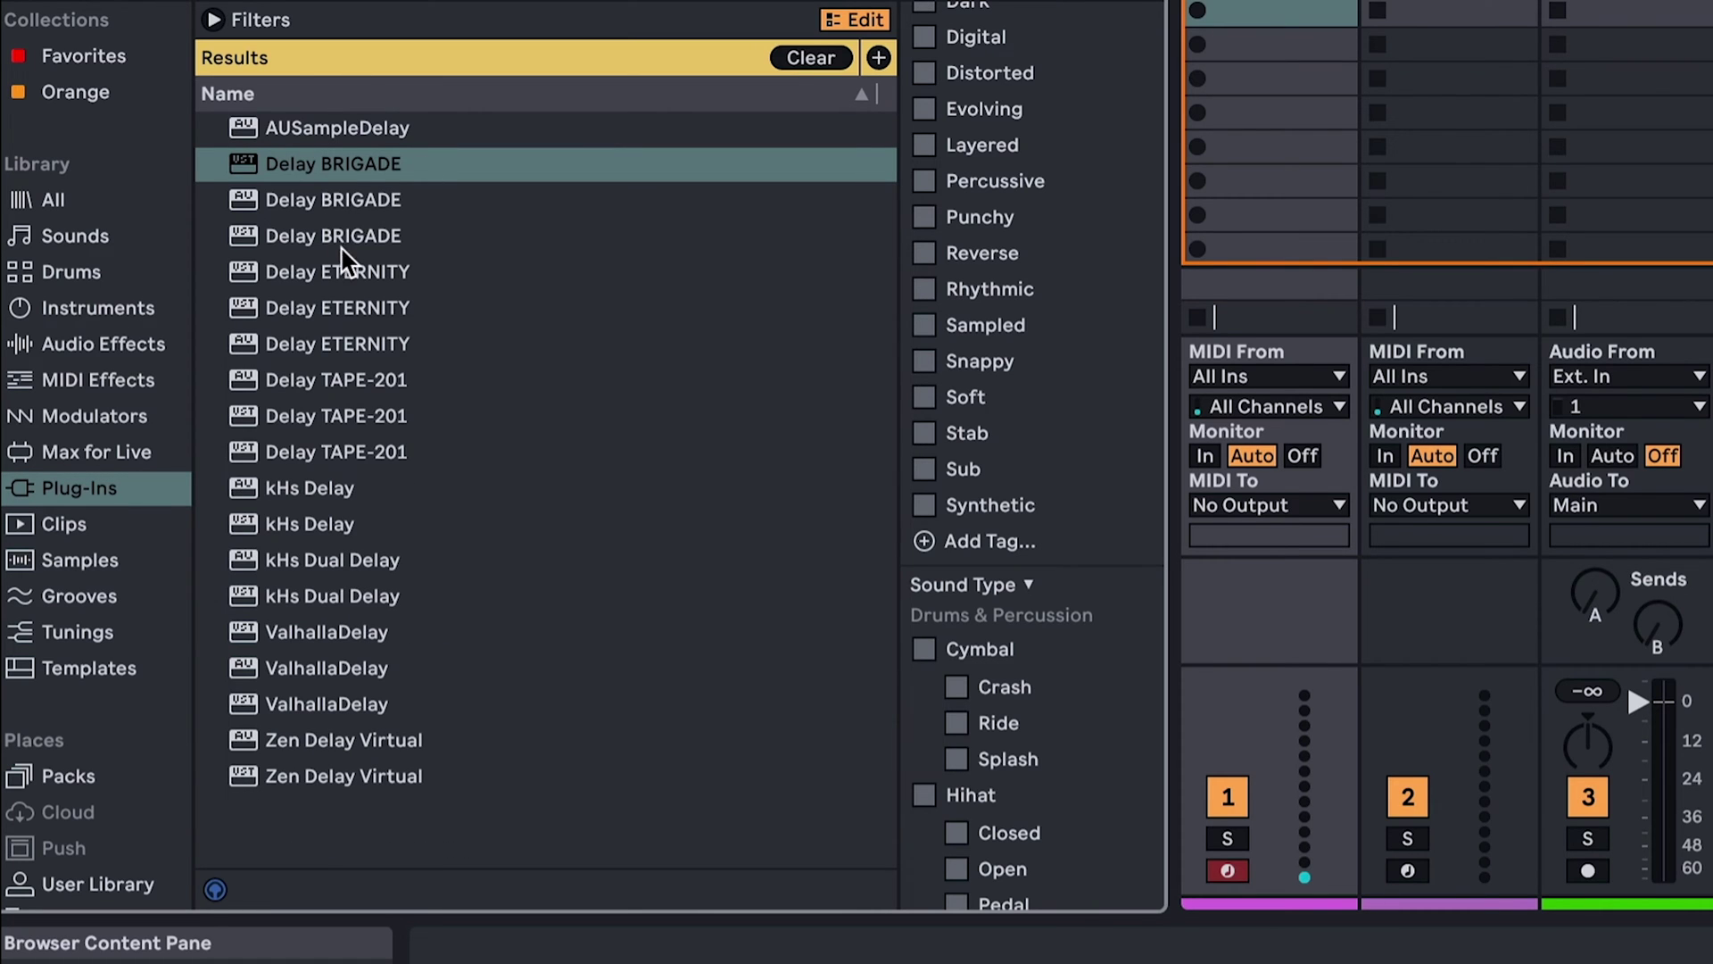
left_click(355, 449, "shift")
scroll(1003, 531, "down", 10)
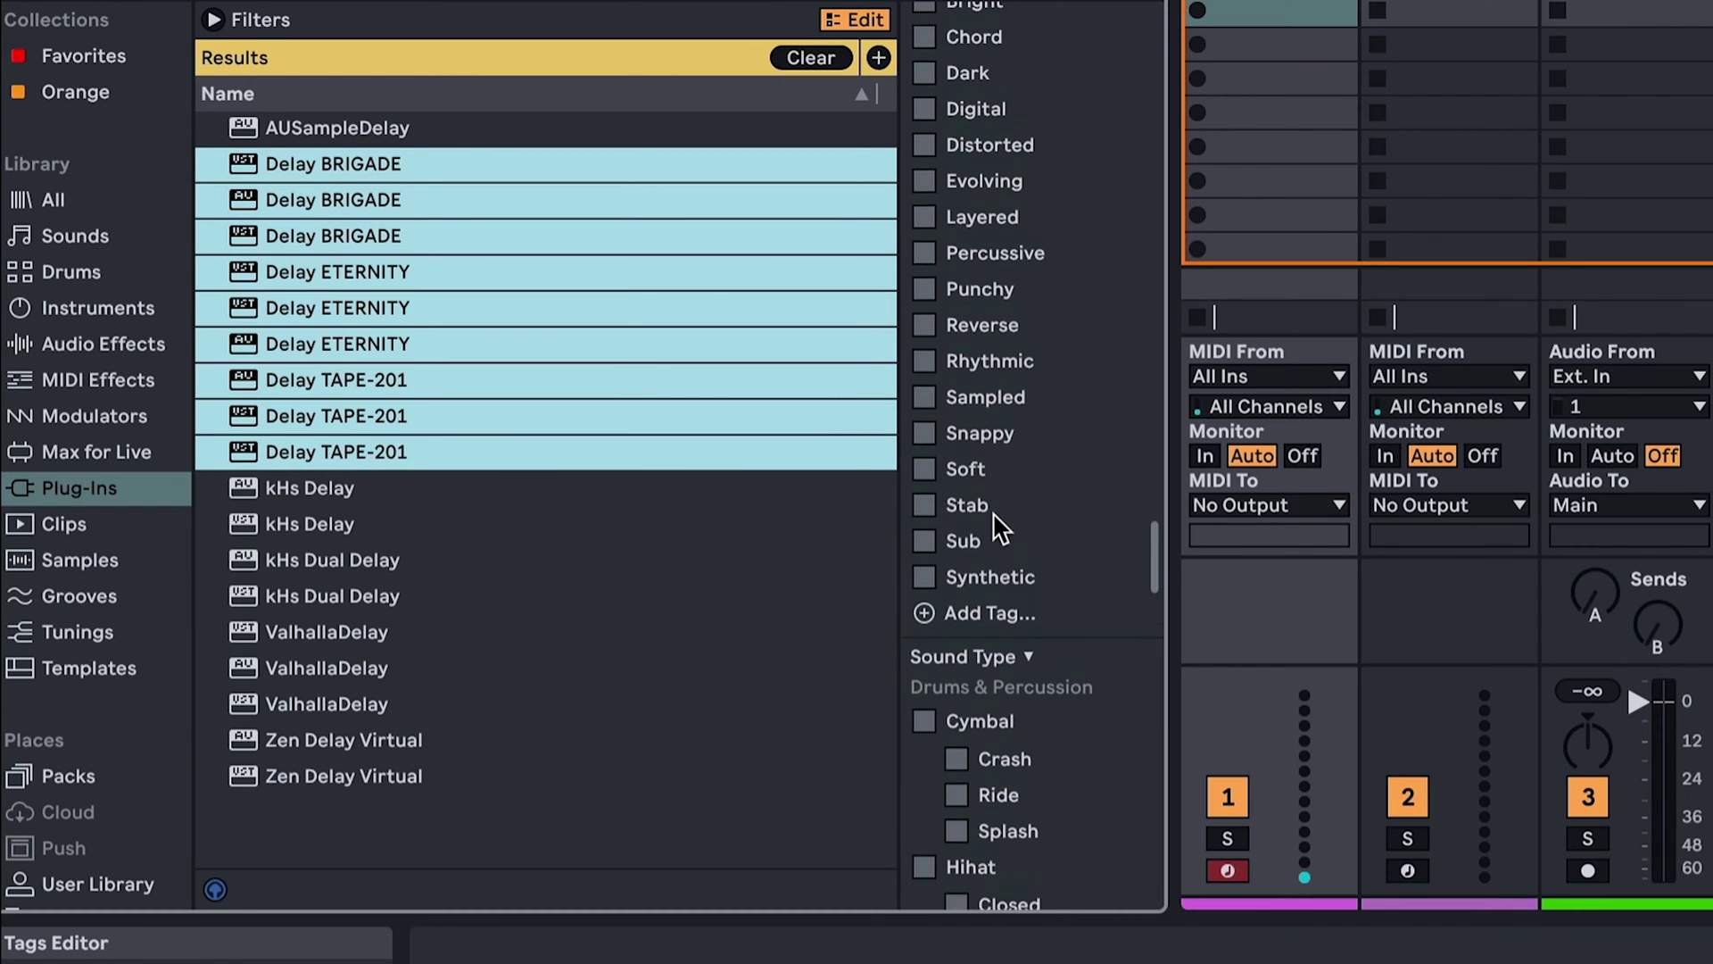
scroll(997, 525, "up", 5)
scroll(998, 525, "down", 8)
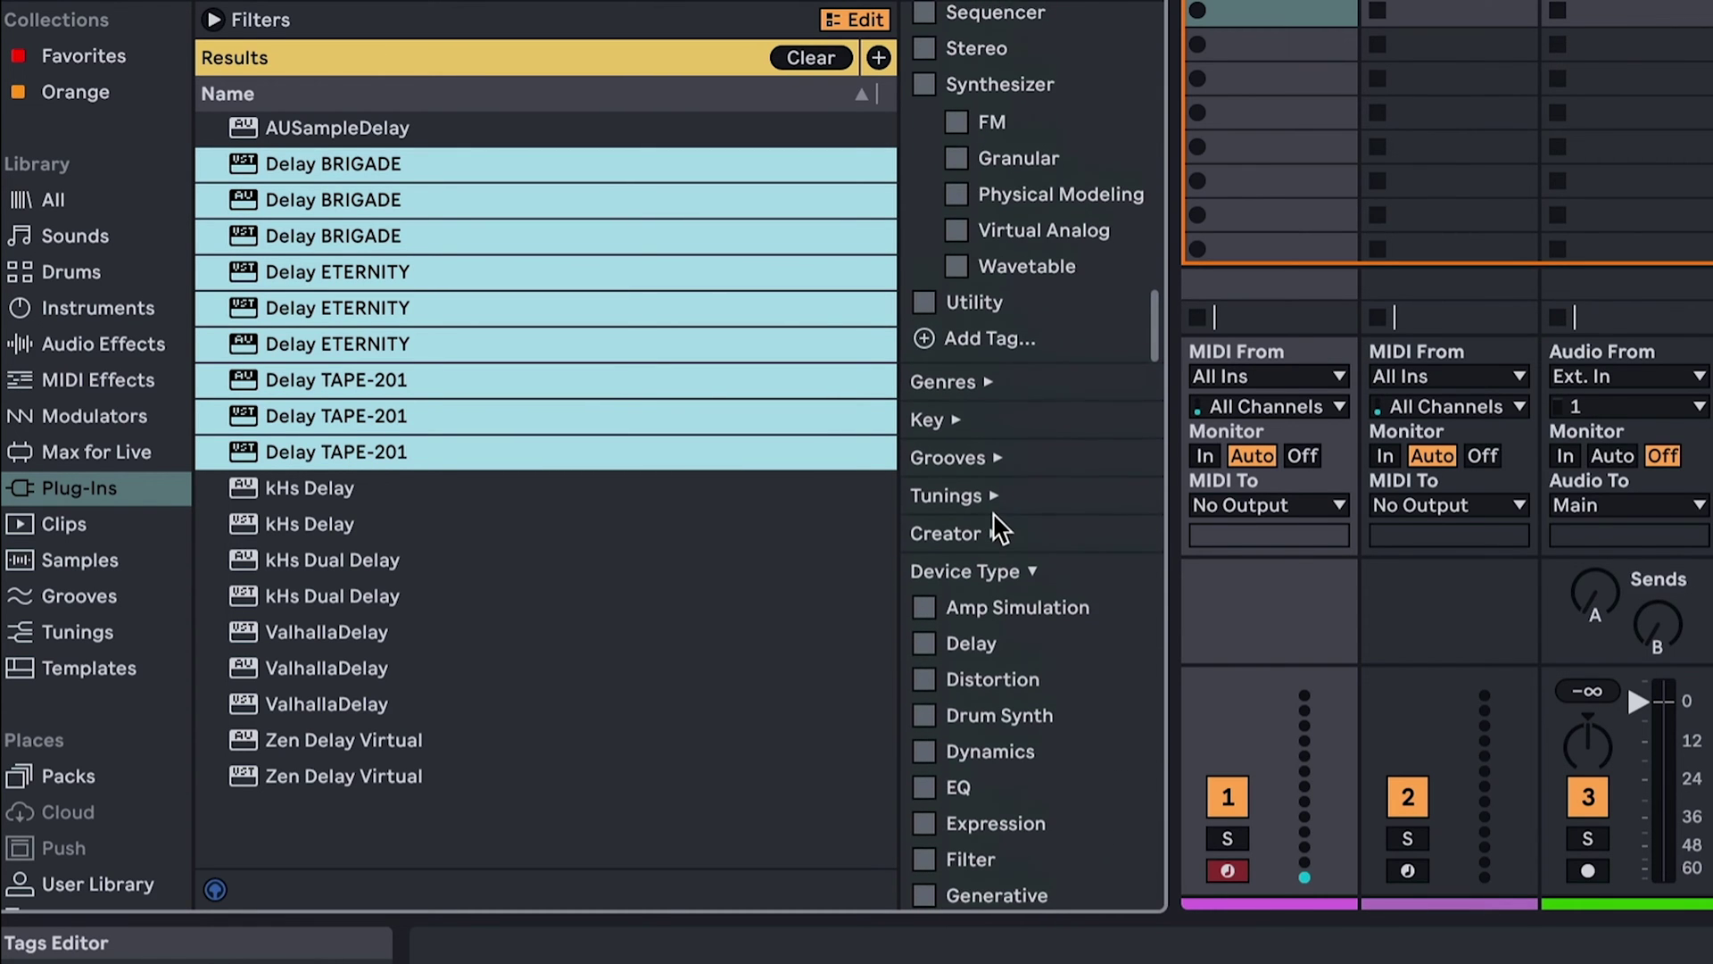
scroll(982, 679, "down", 2)
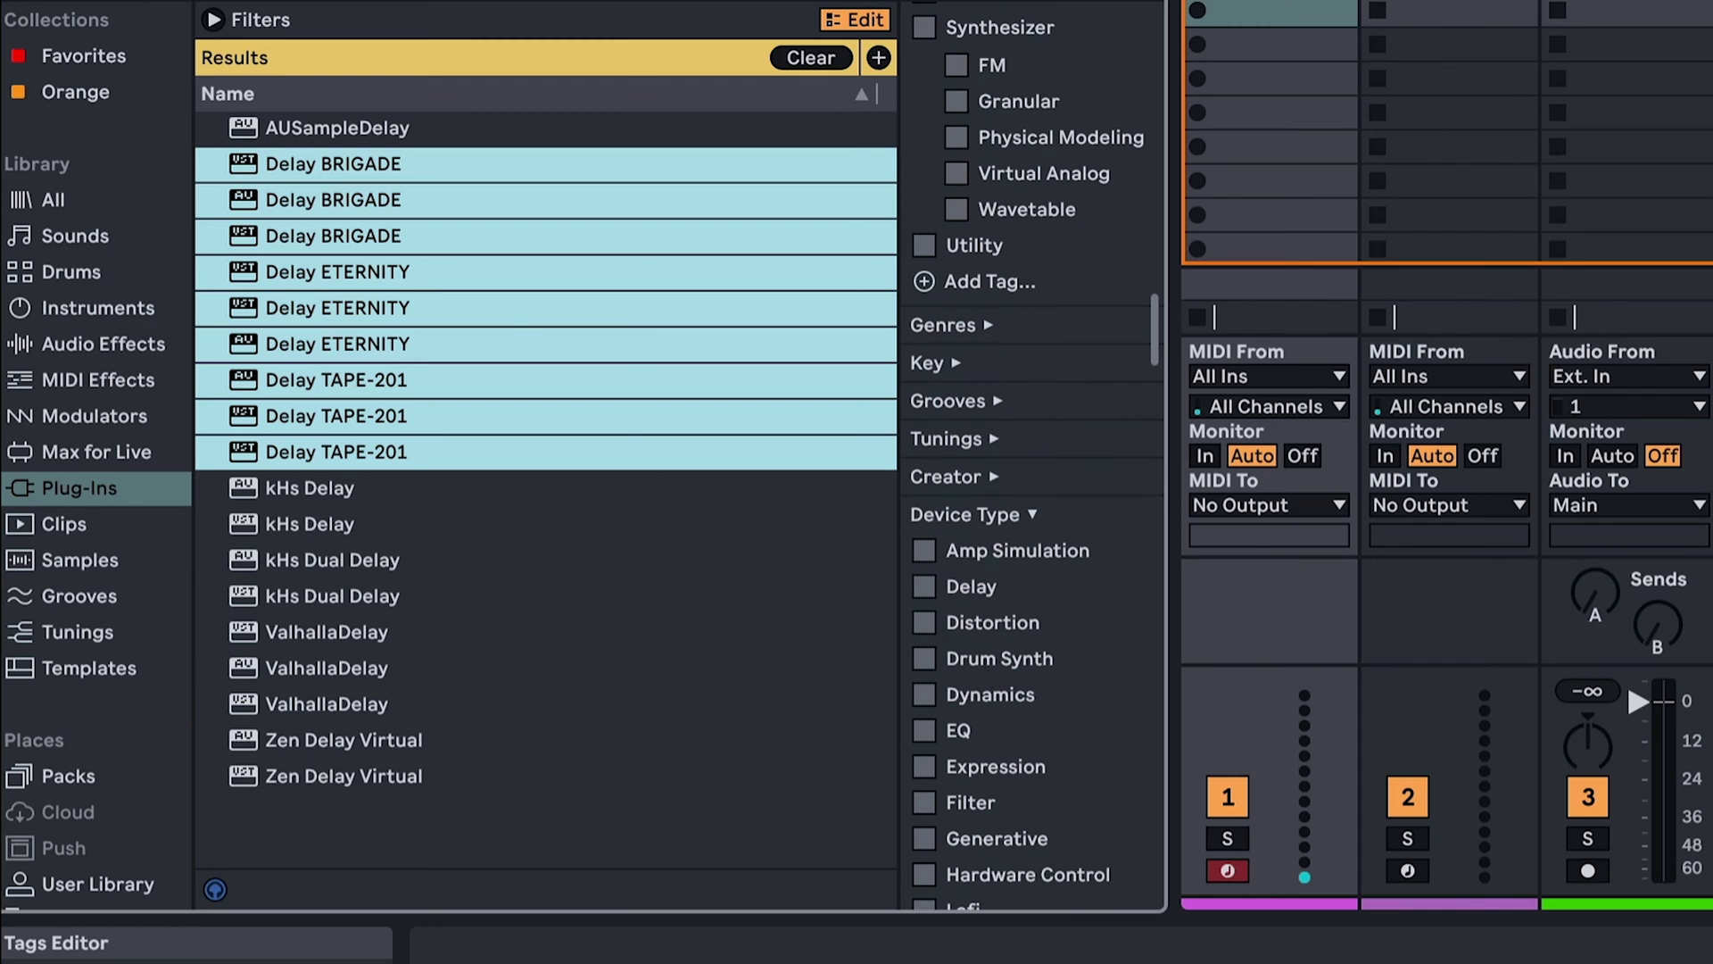
left_click(925, 587)
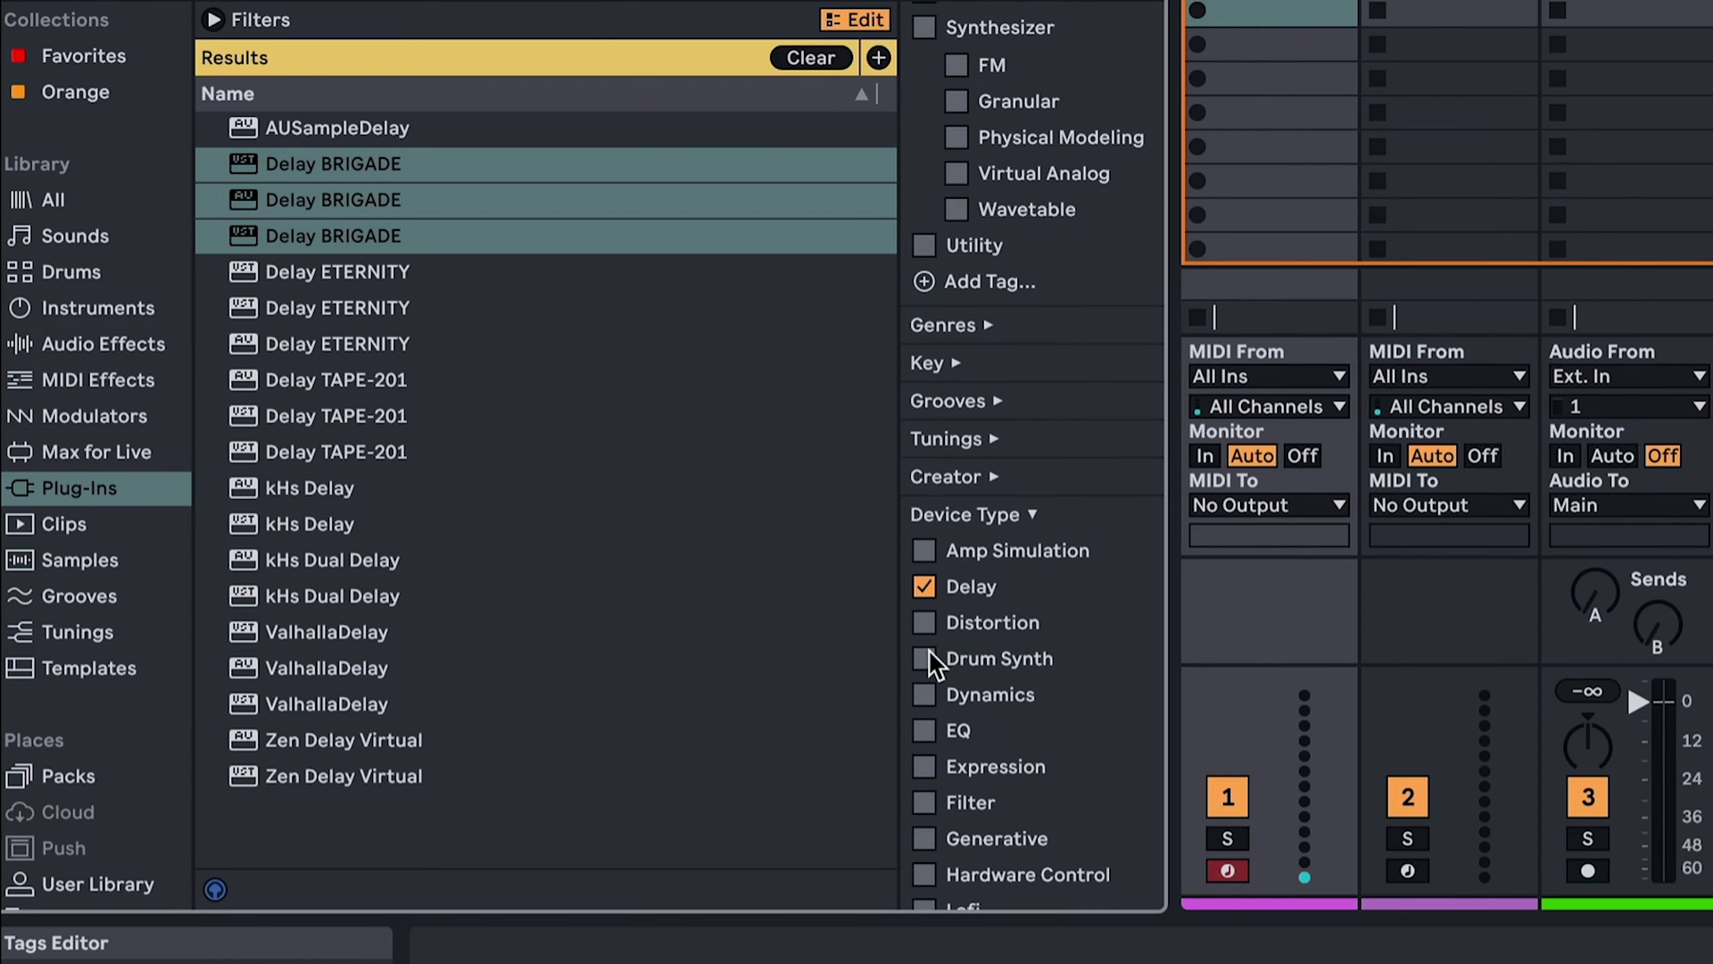
scroll(137, 705, "down", 5)
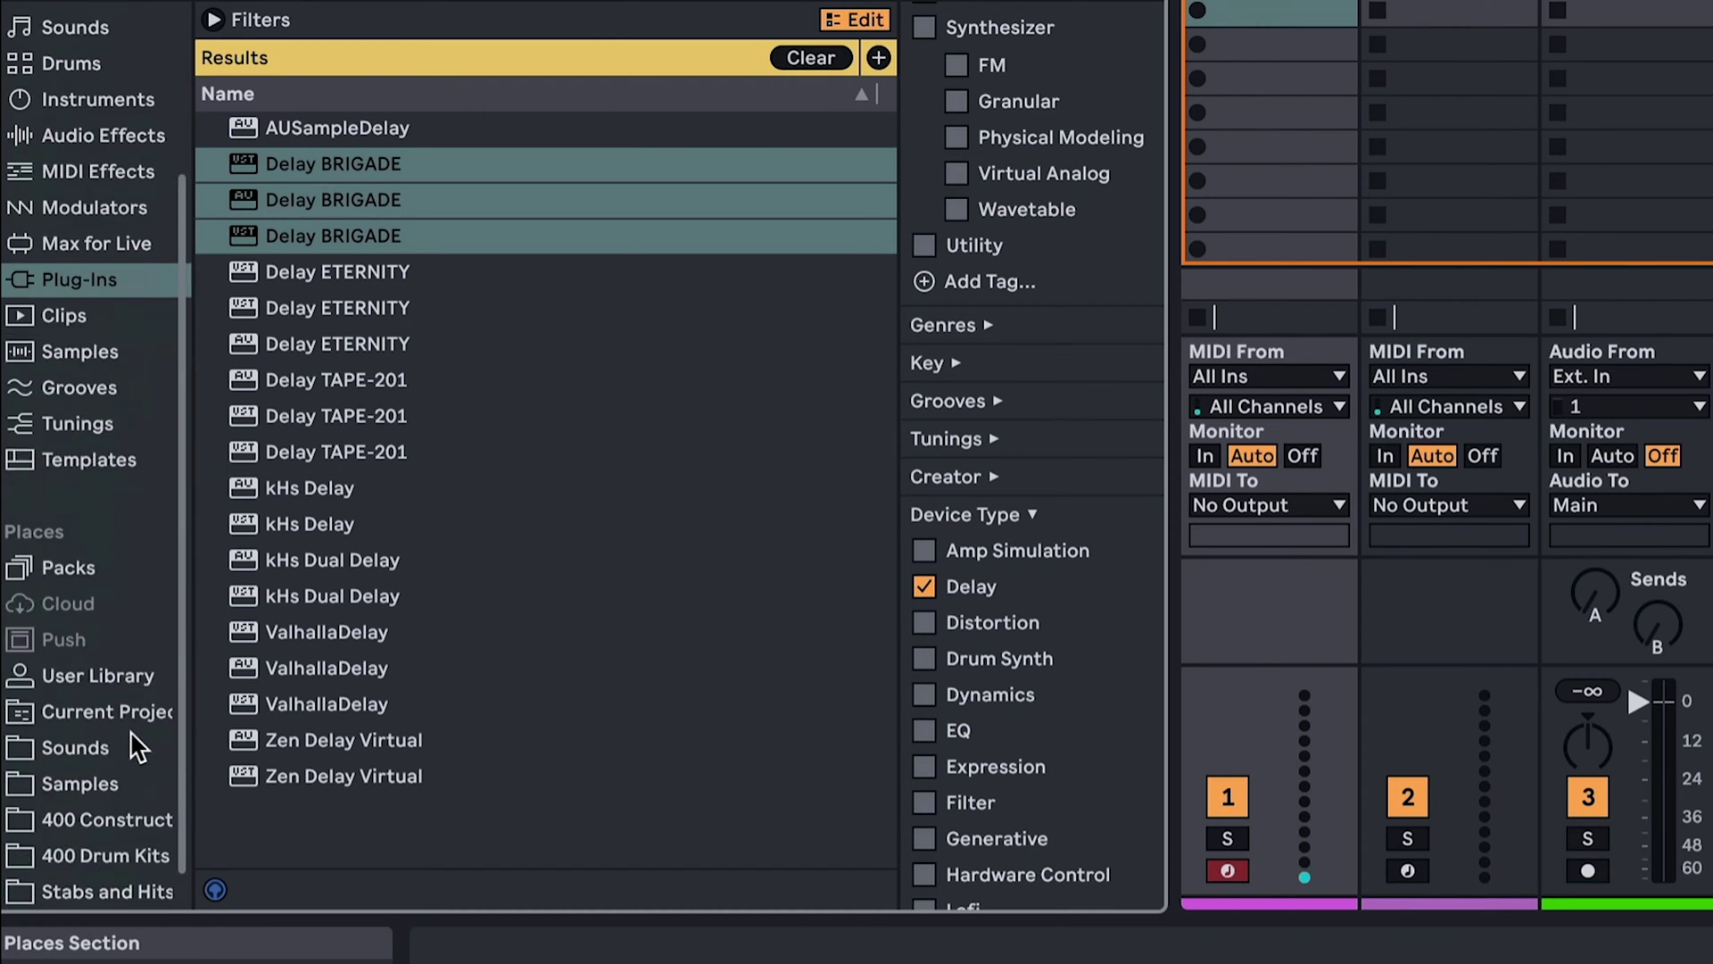
In the Samples folder, clear results and select samples from 808_Clave01 through 909_Tom02.wav.
left_click(80, 746)
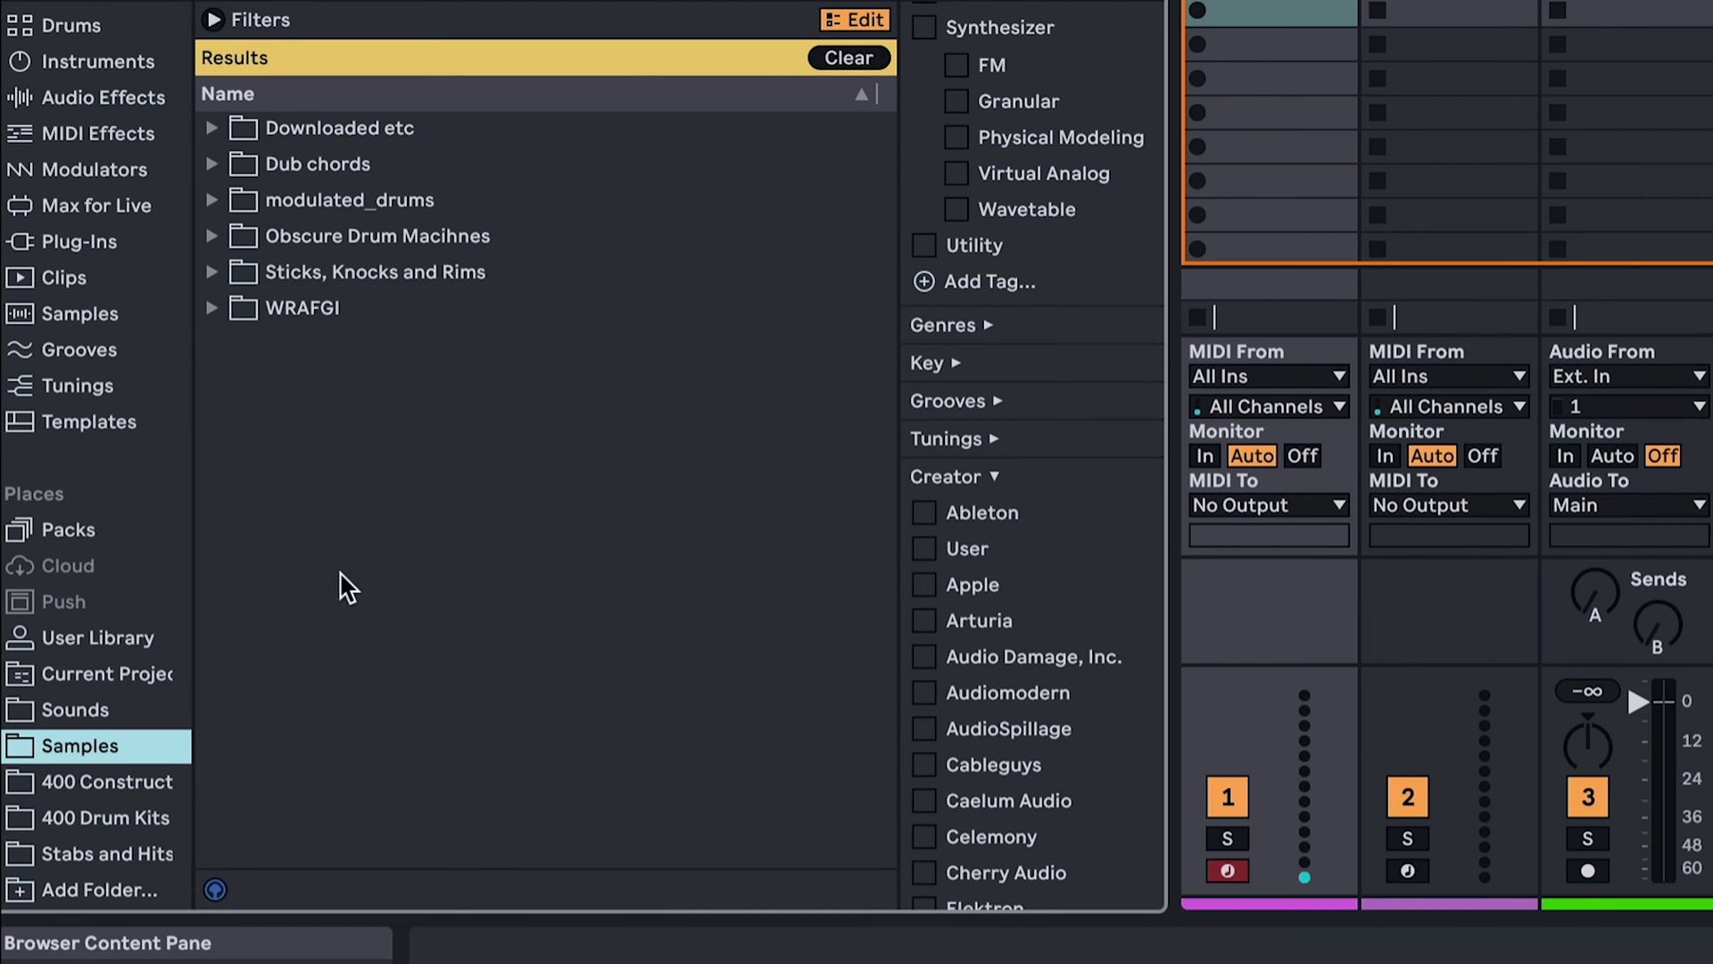
left_click(842, 59)
left_click(341, 174)
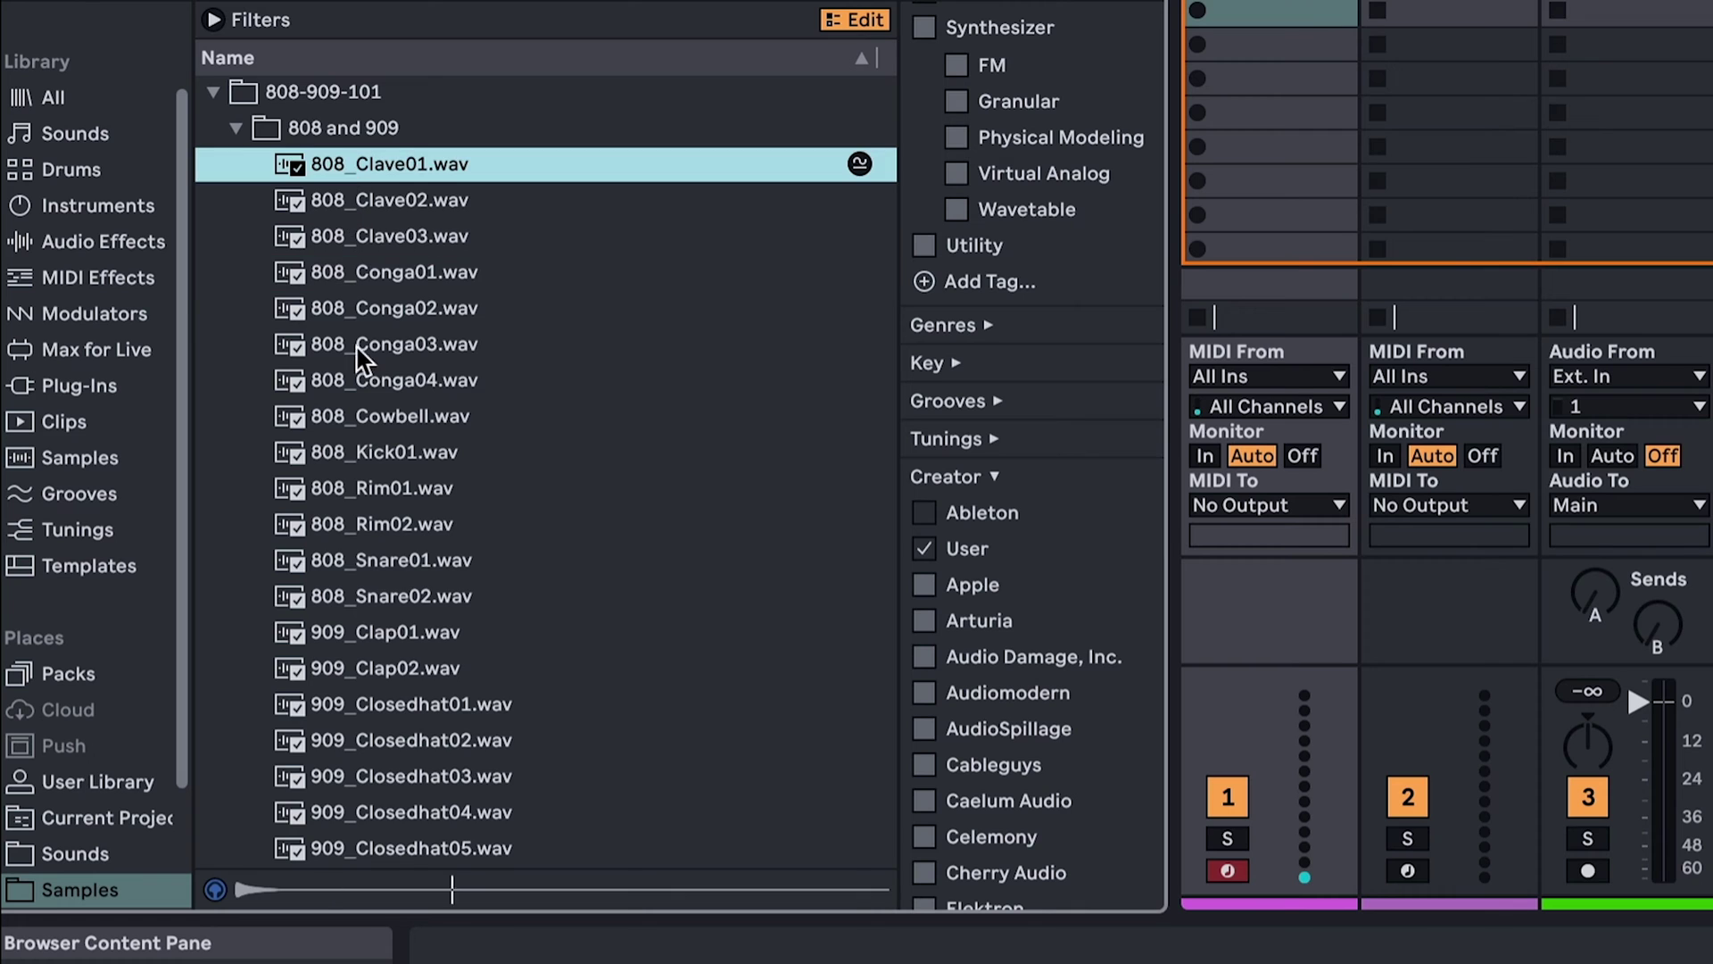
scroll(357, 479, "down", 10)
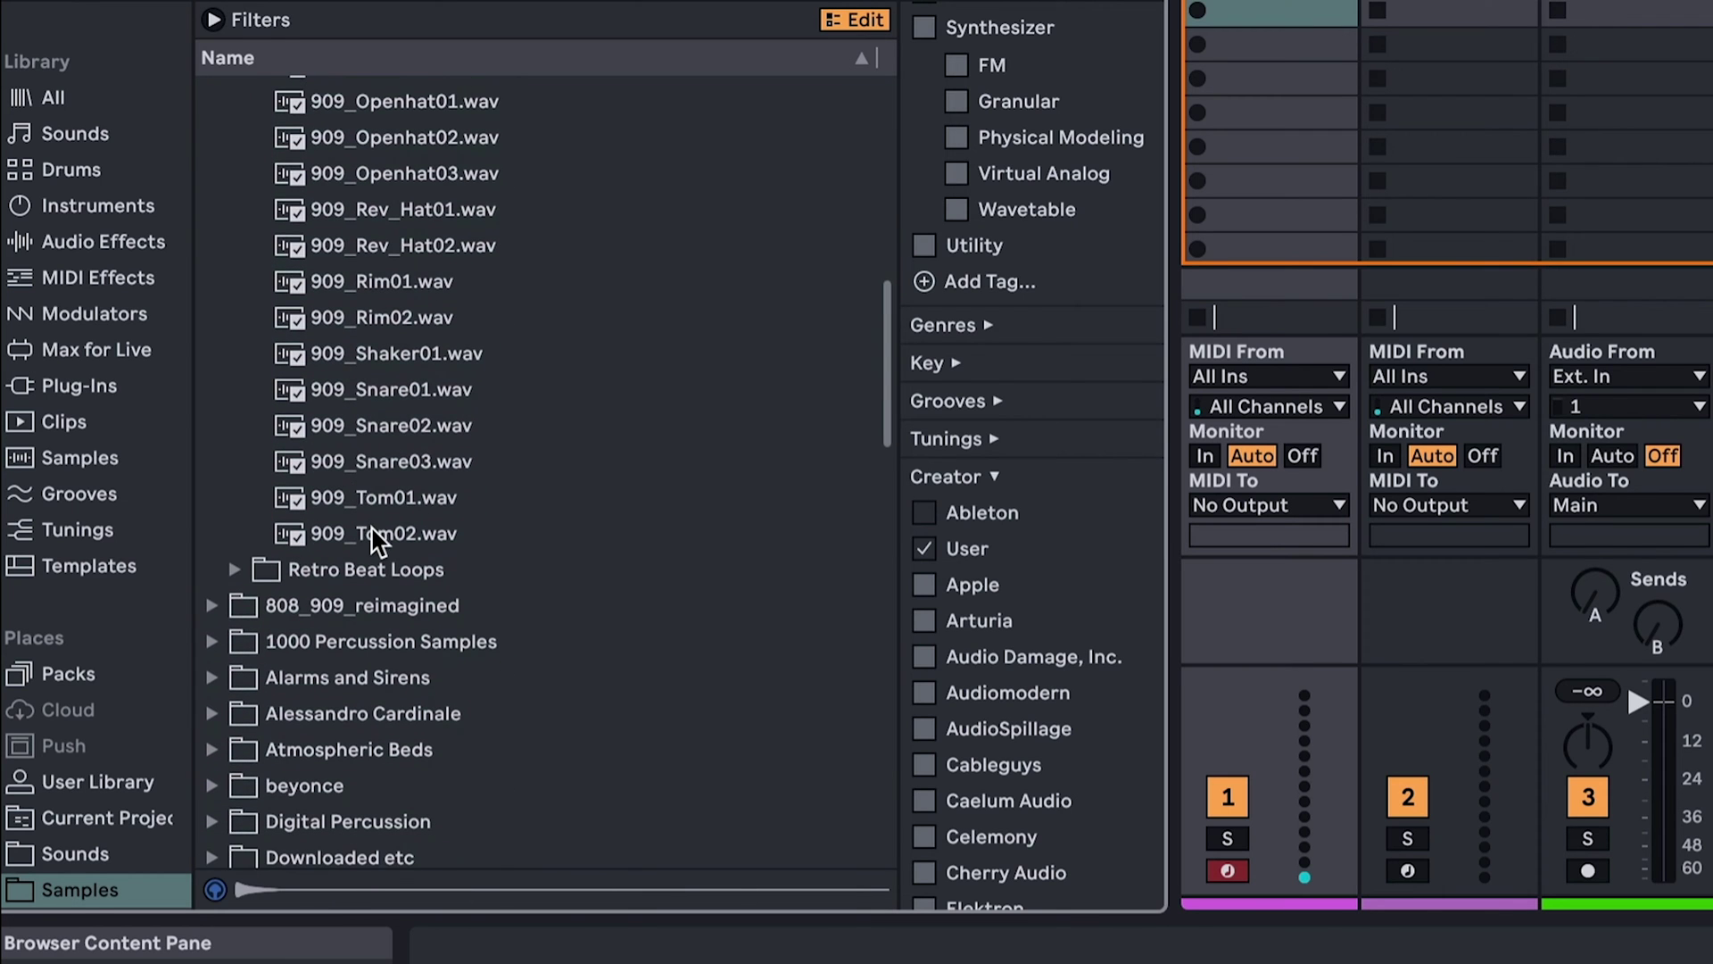
left_click(379, 534, "shift")
scroll(988, 578, "down", 13)
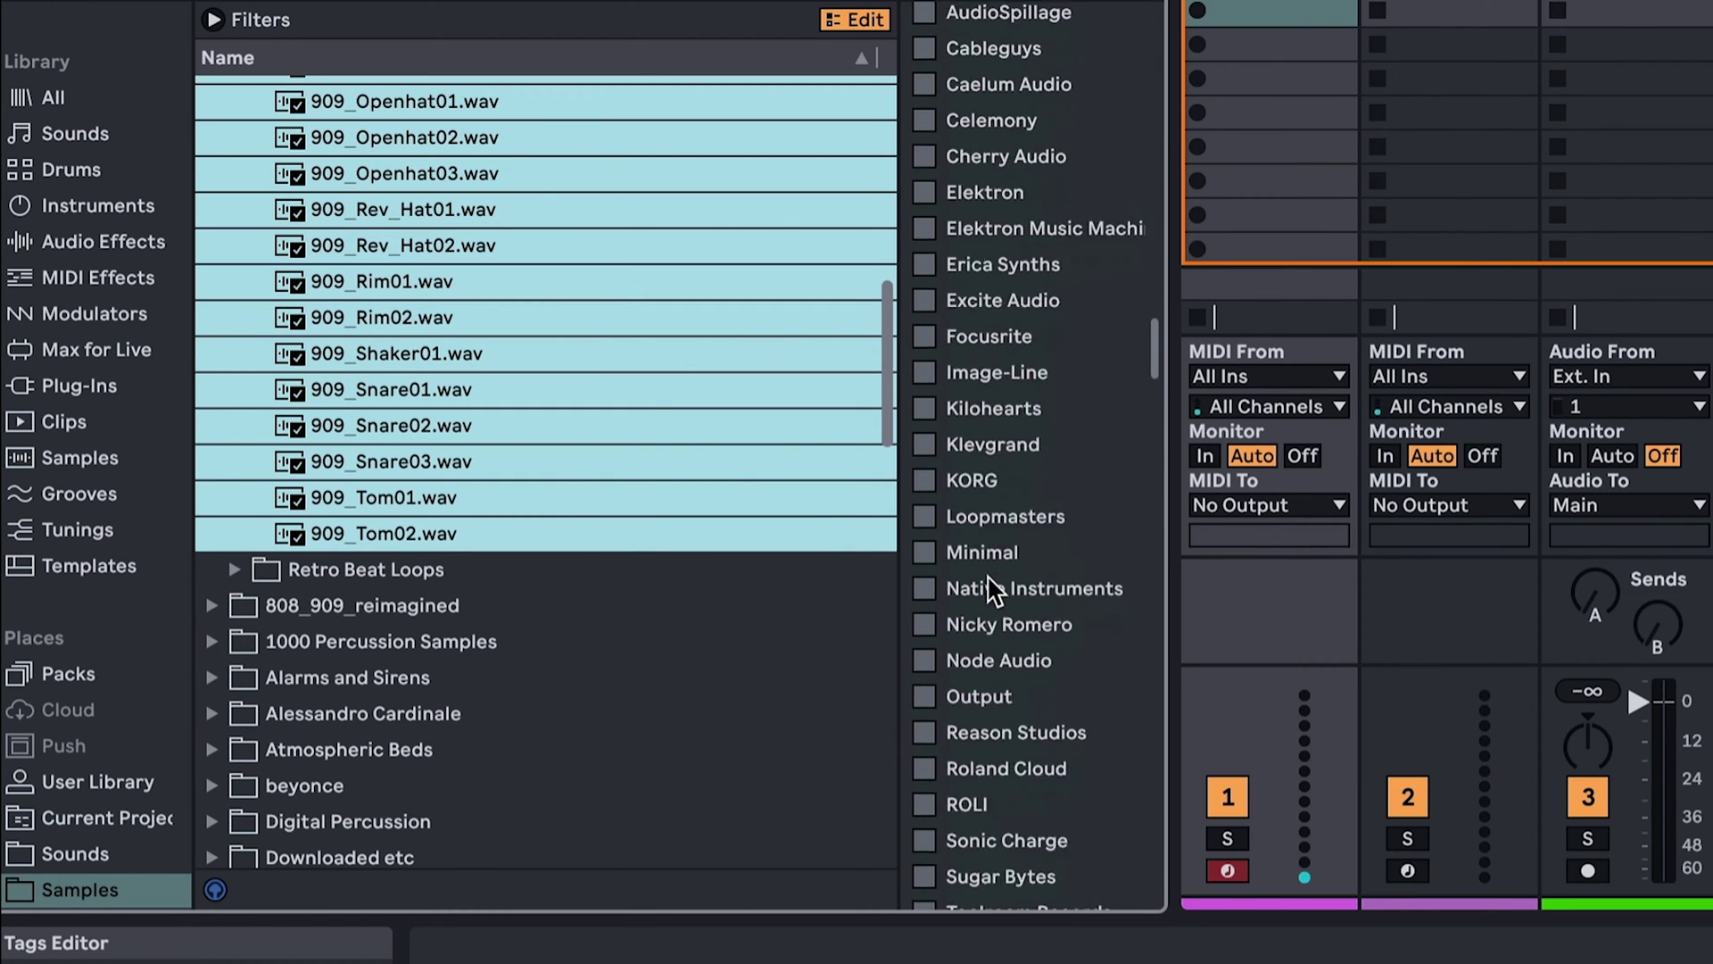
scroll(991, 589, "down", 20)
scroll(990, 589, "down", 8)
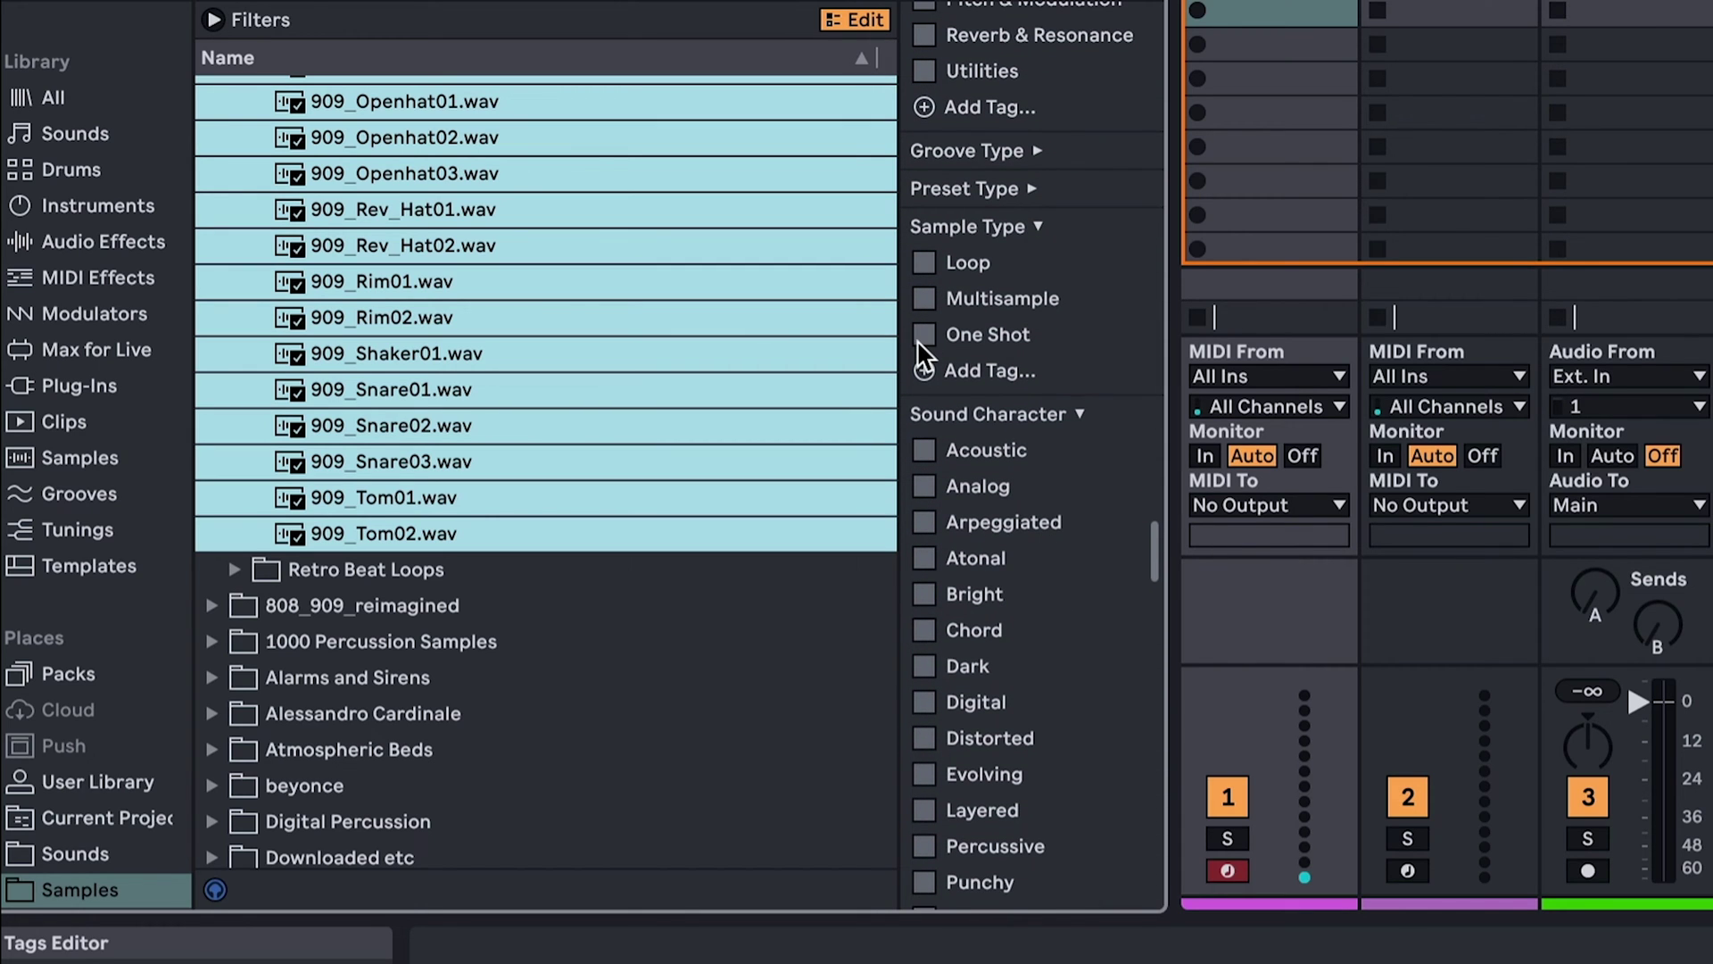
Tag the selected samples One Shot and Analog, then filter the library to Loop samples.
left_click(924, 336)
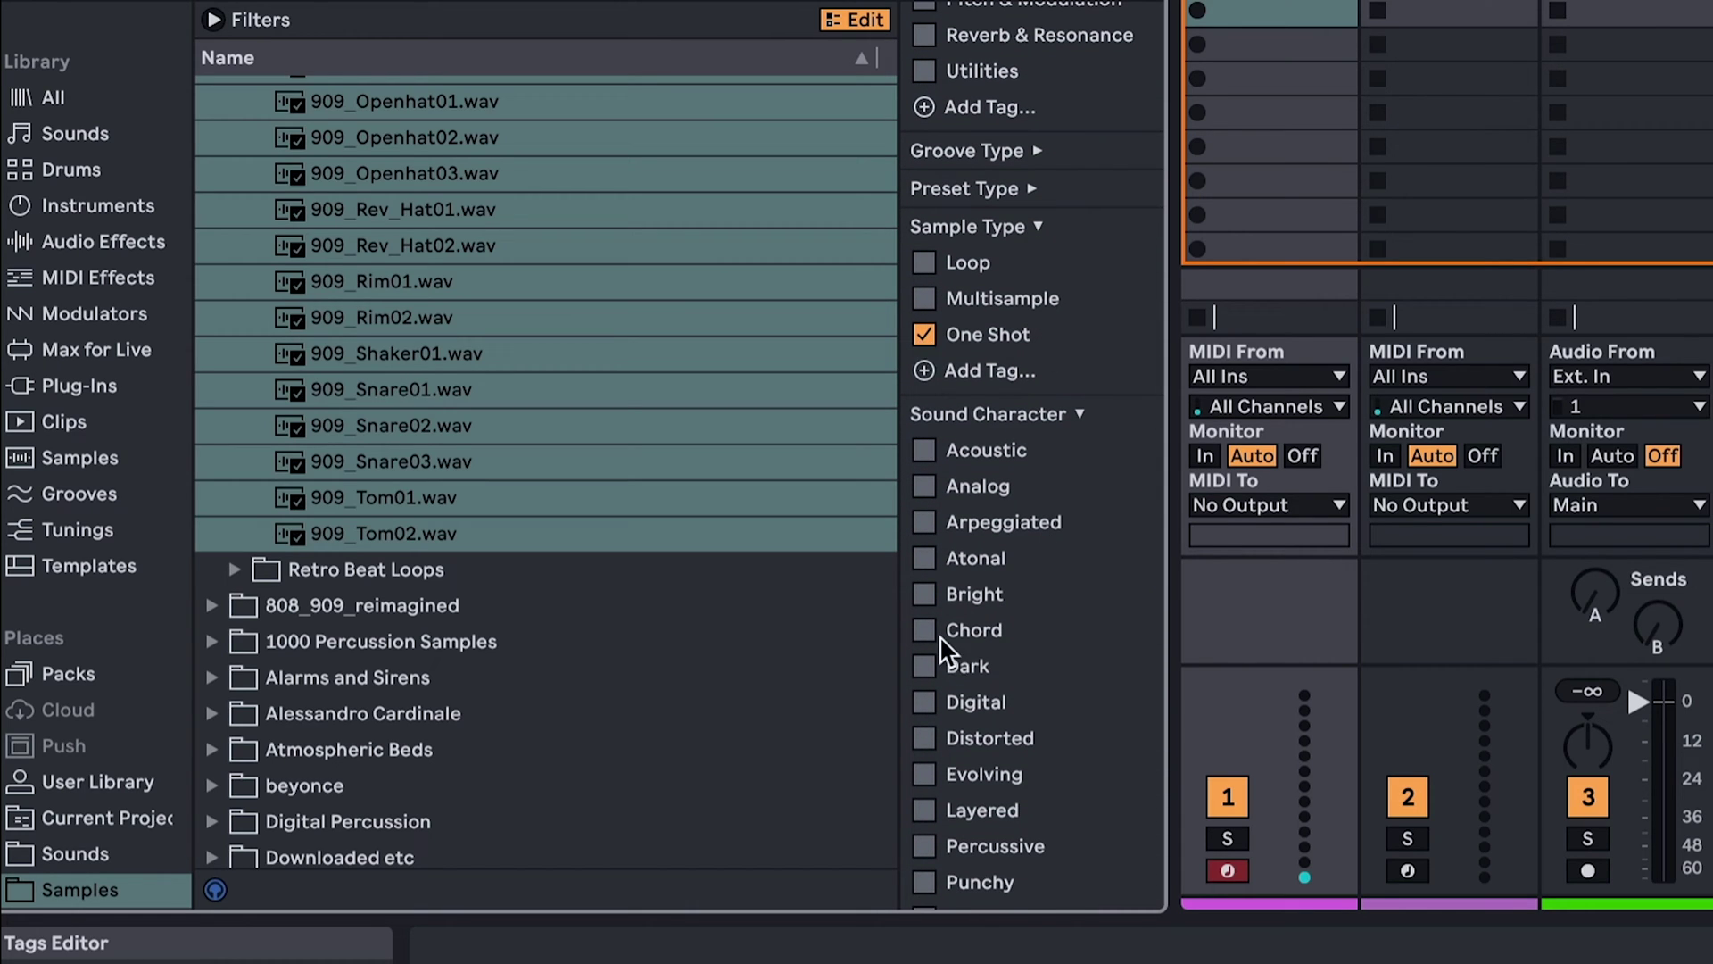
scroll(940, 636, "down", 1)
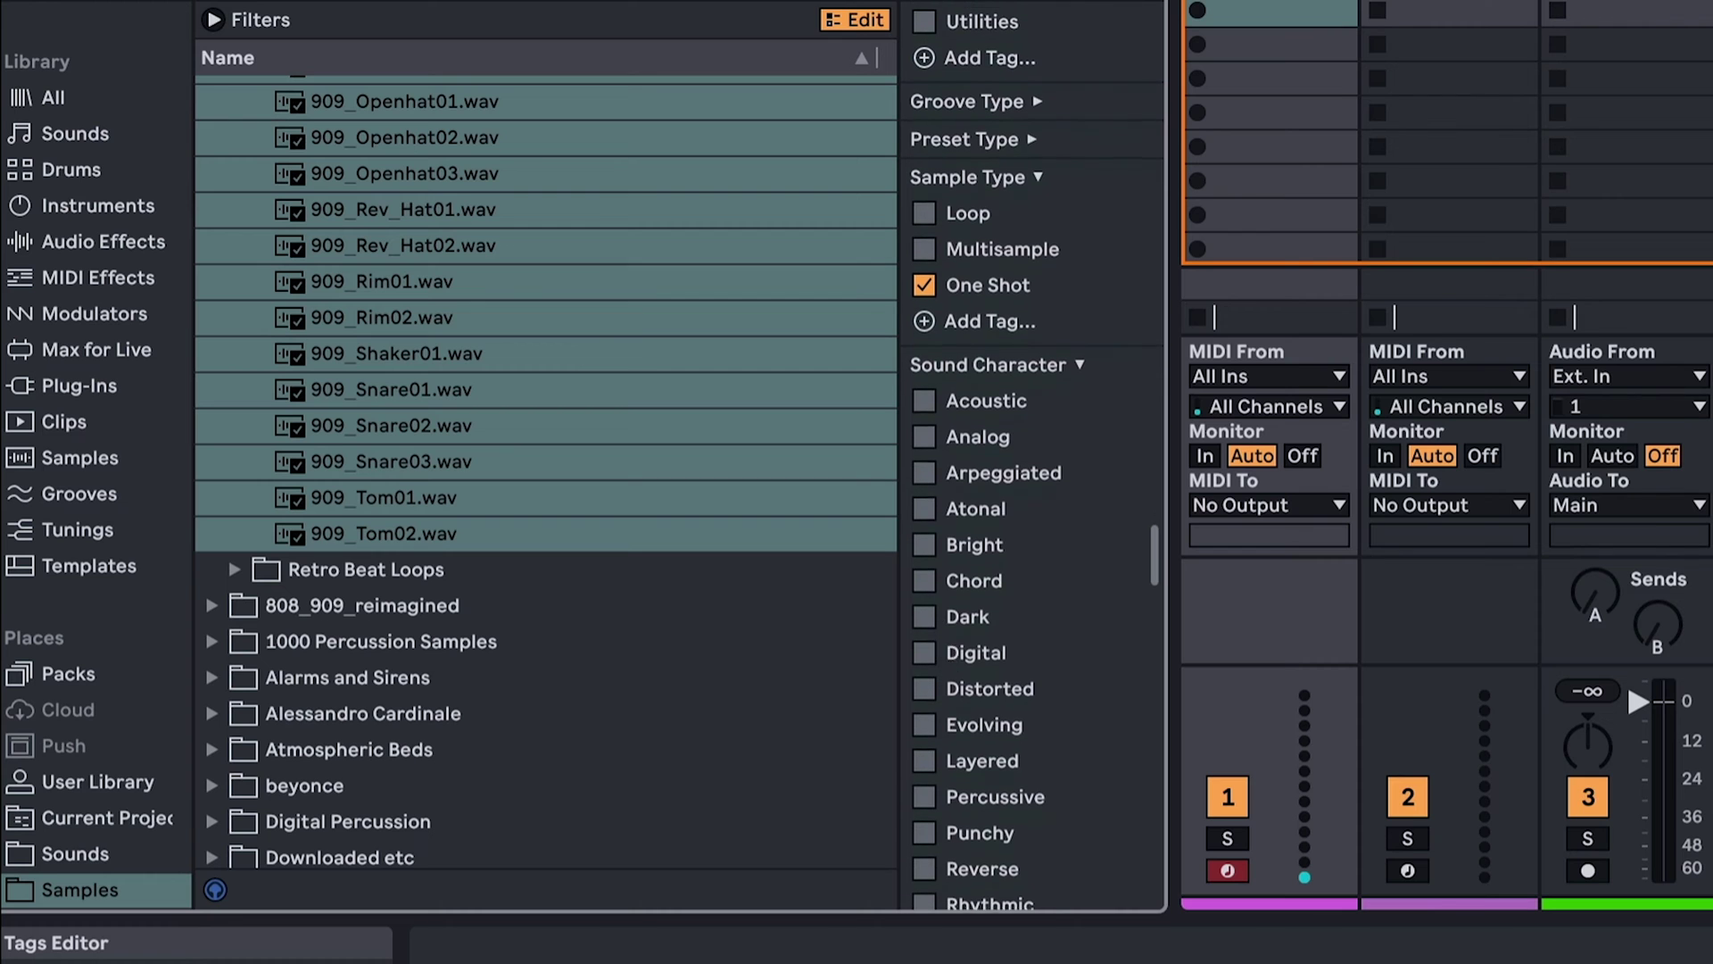
left_click(926, 435)
scroll(928, 669, "down", 5)
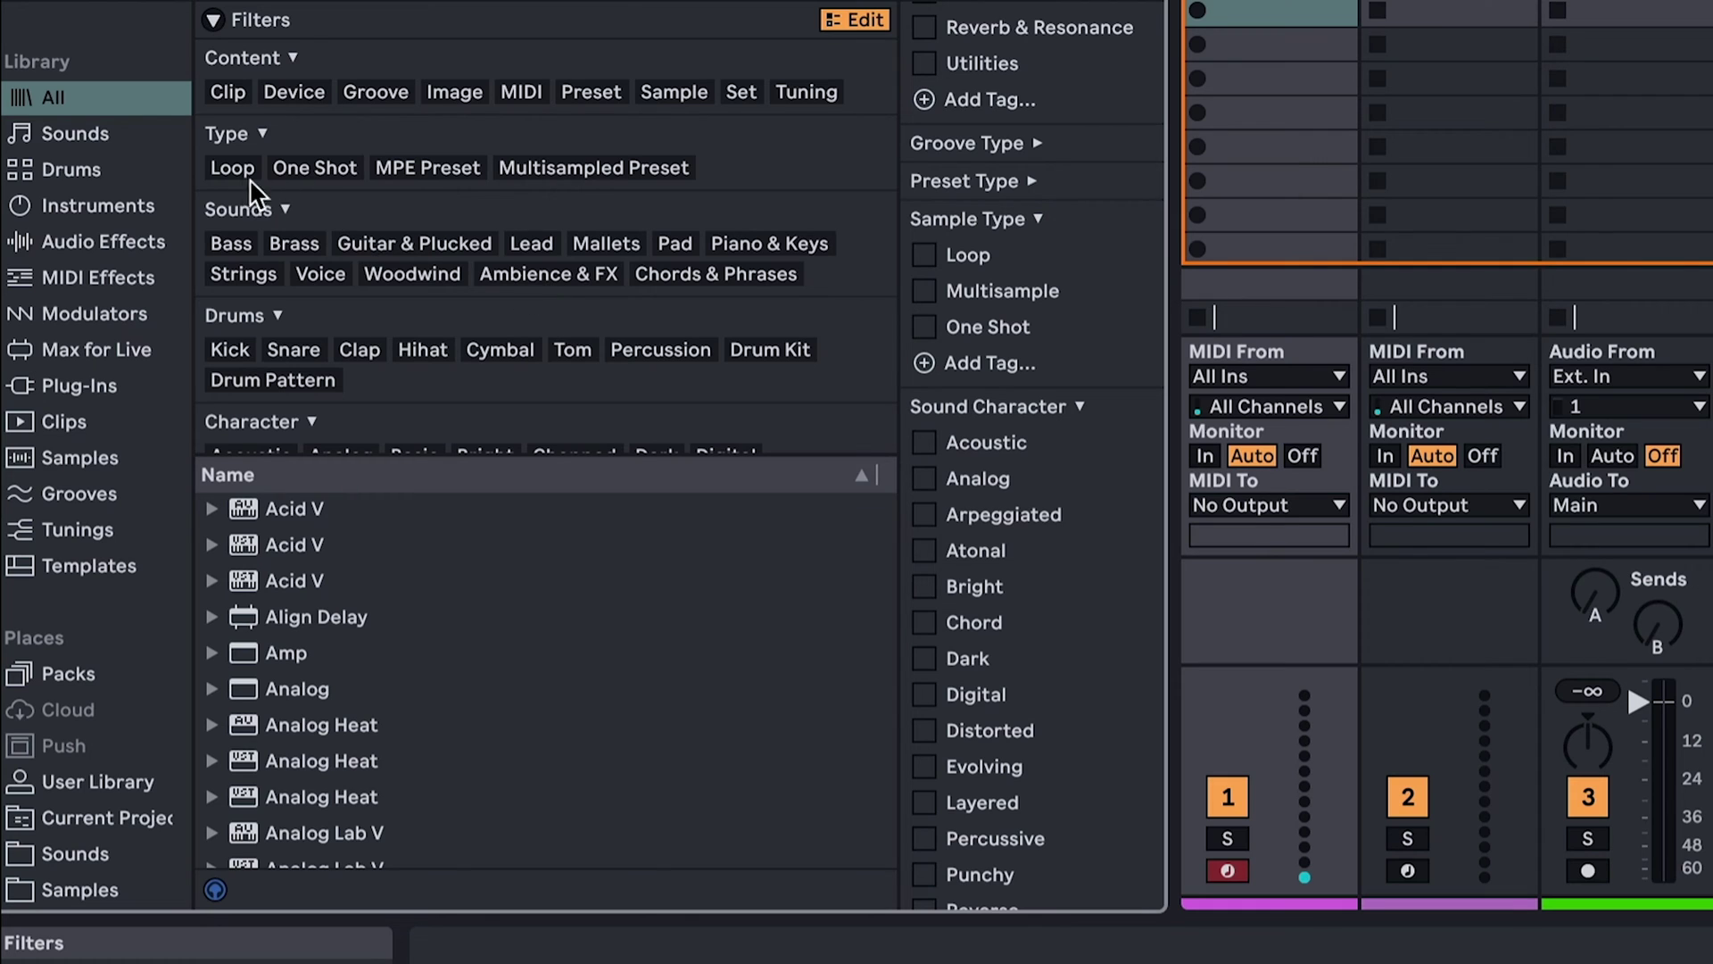
left_click(232, 169)
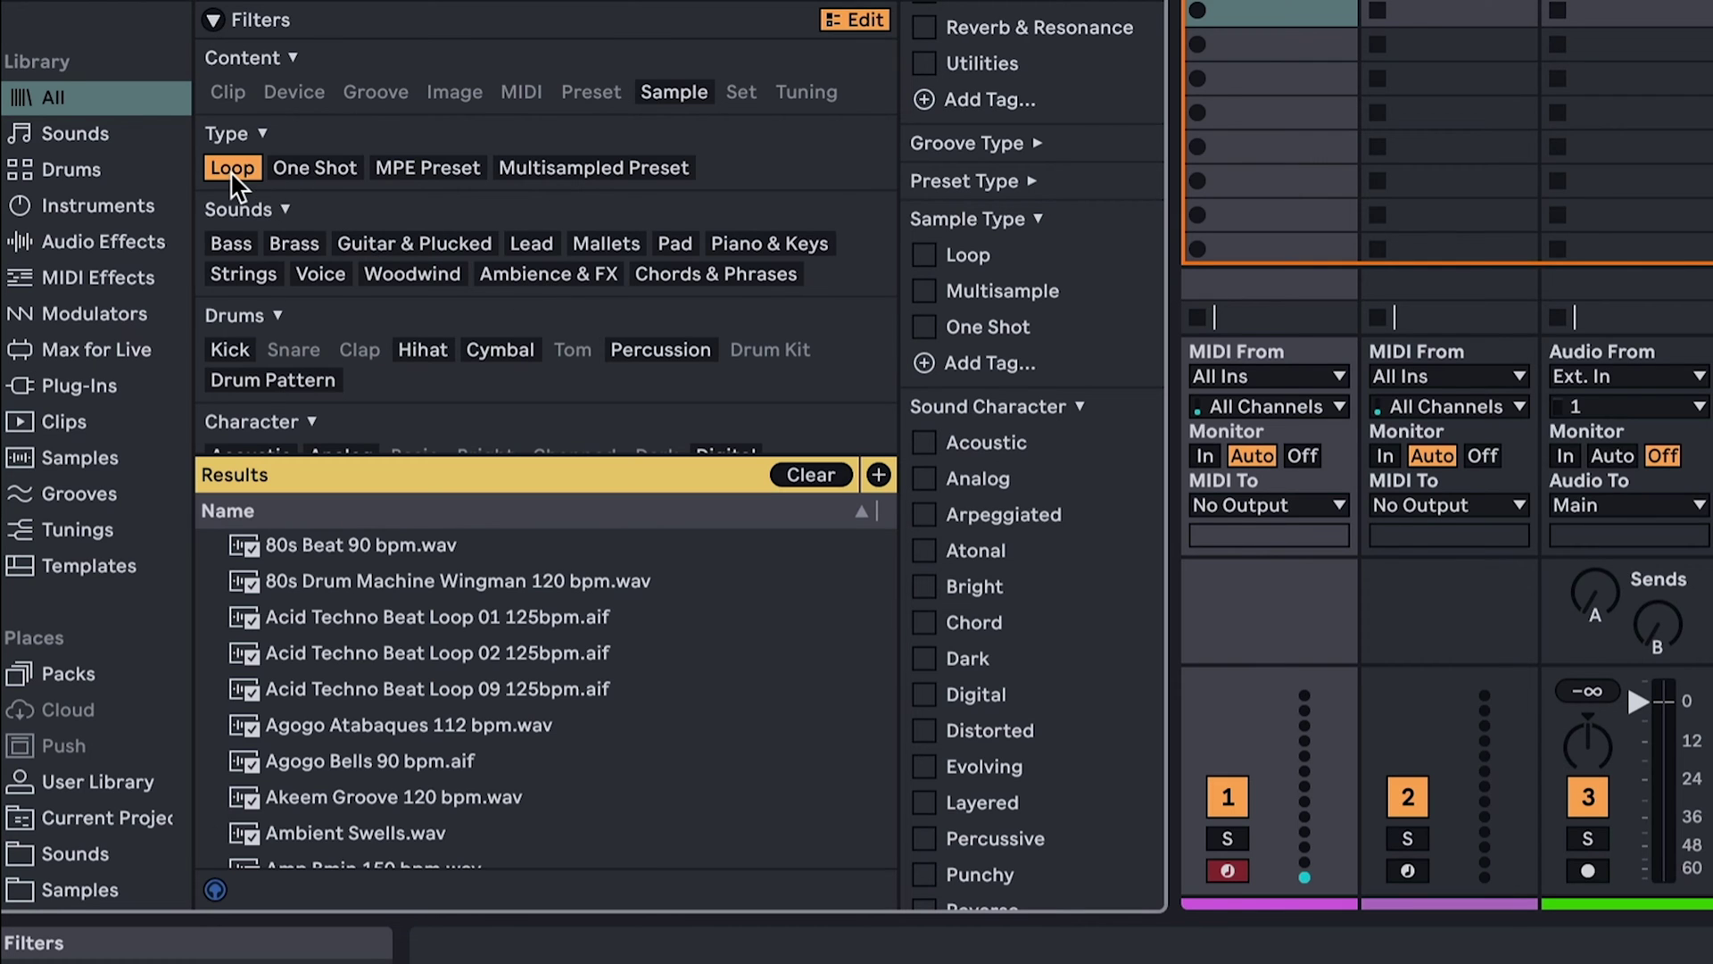
Filter the loop samples by Drum Pattern and save the results as a 'Drum Pattern' sidebar category.
scroll(567, 370, "down", 5)
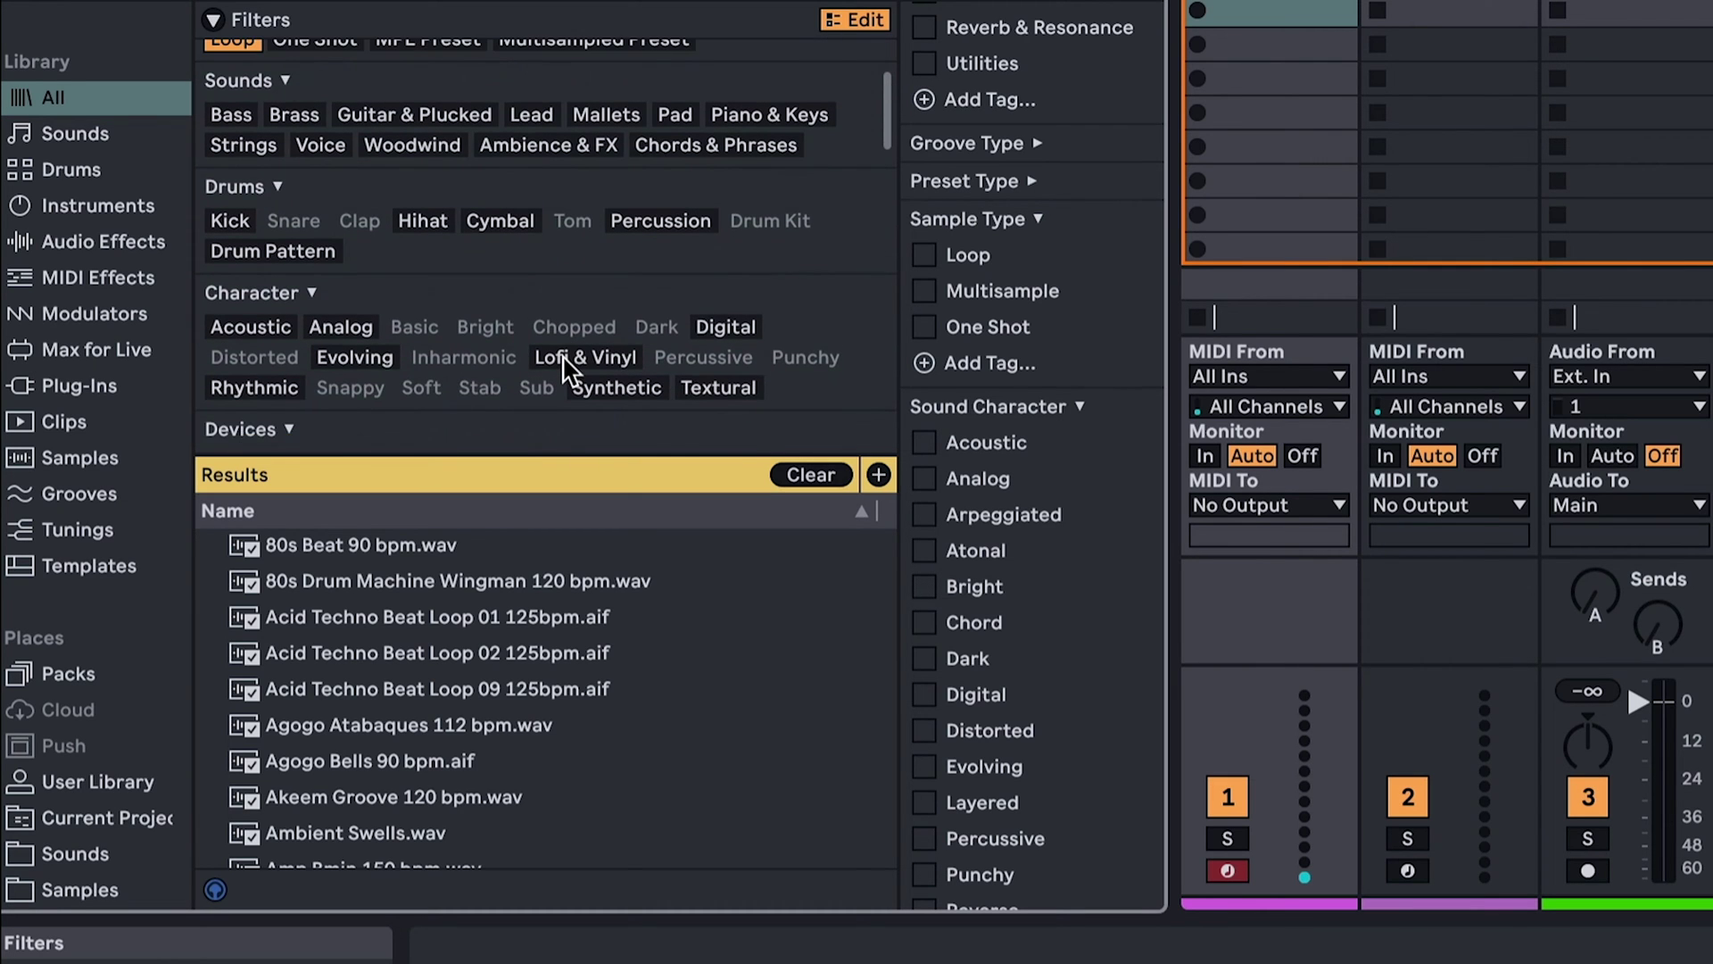
scroll(567, 370, "up", 1)
scroll(563, 366, "up", 2)
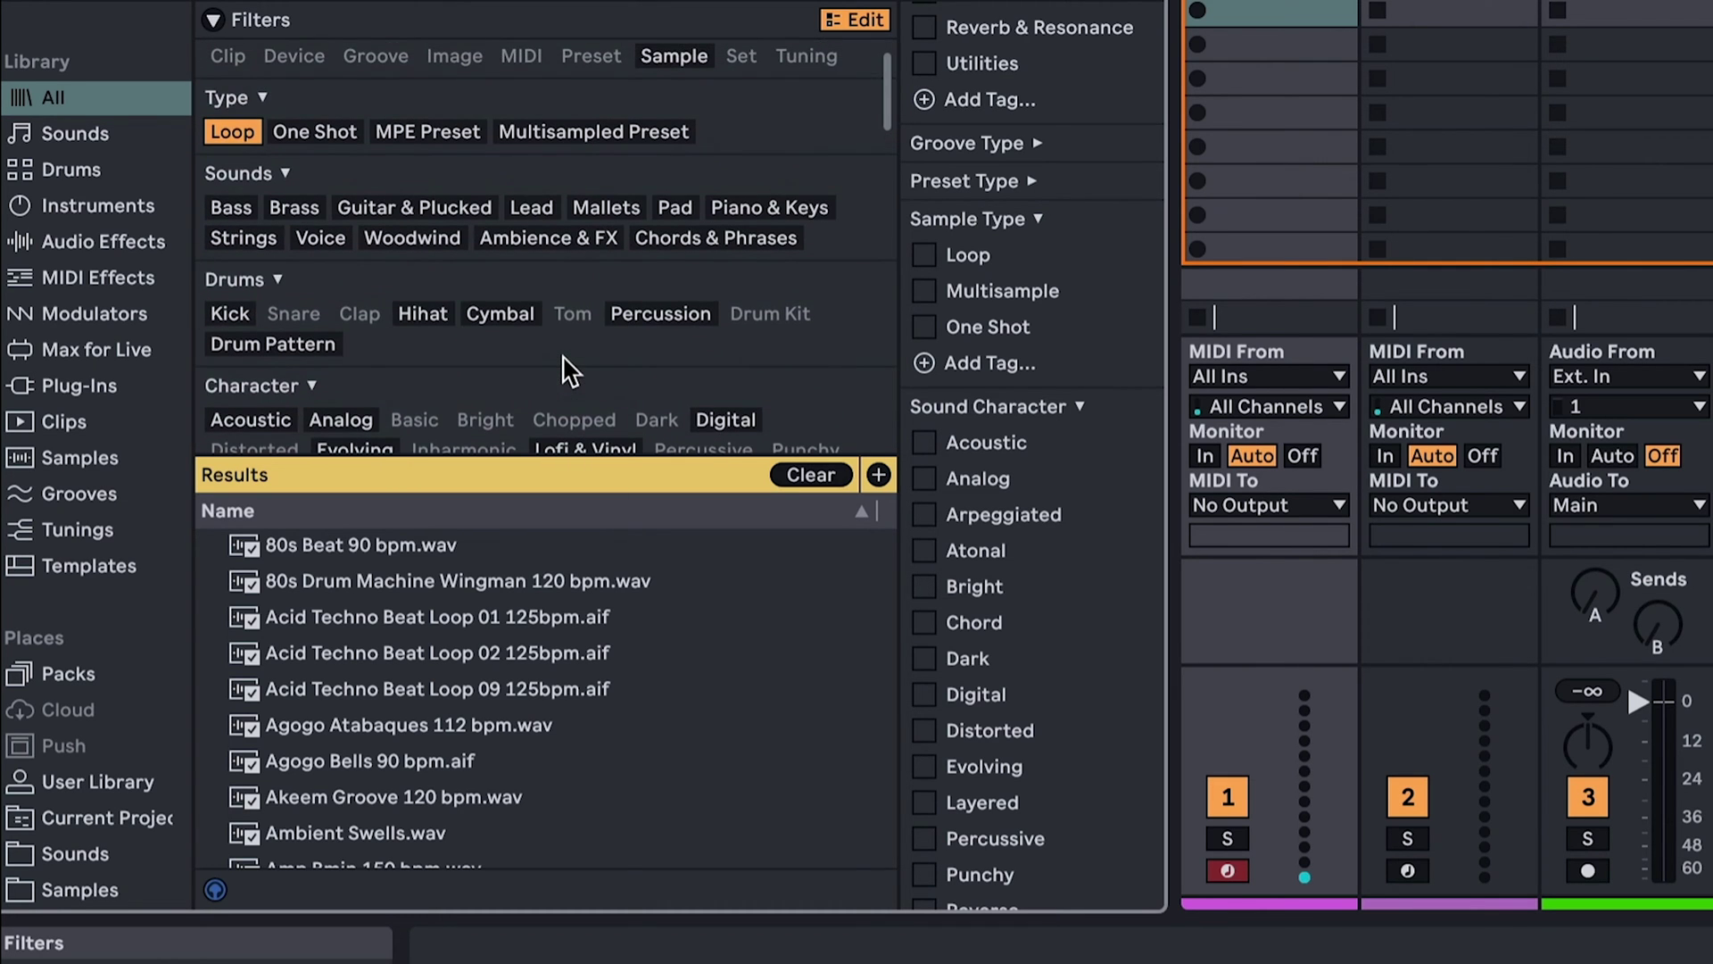
scroll(399, 350, "down", 2)
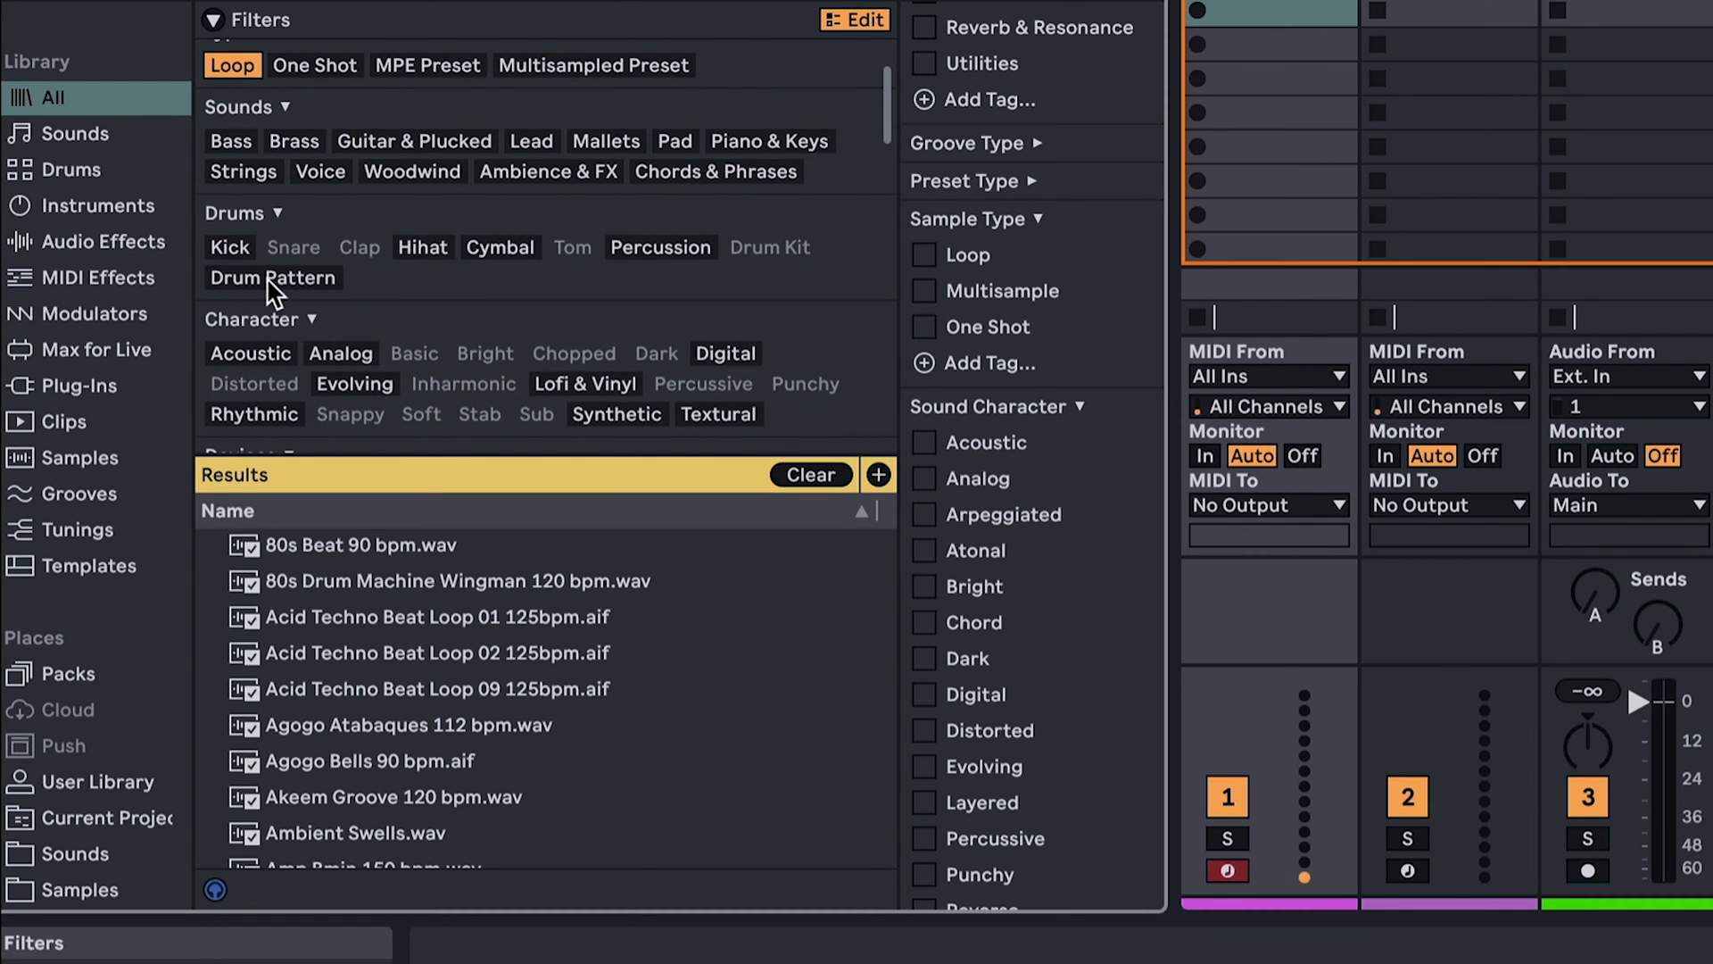
left_click(268, 278)
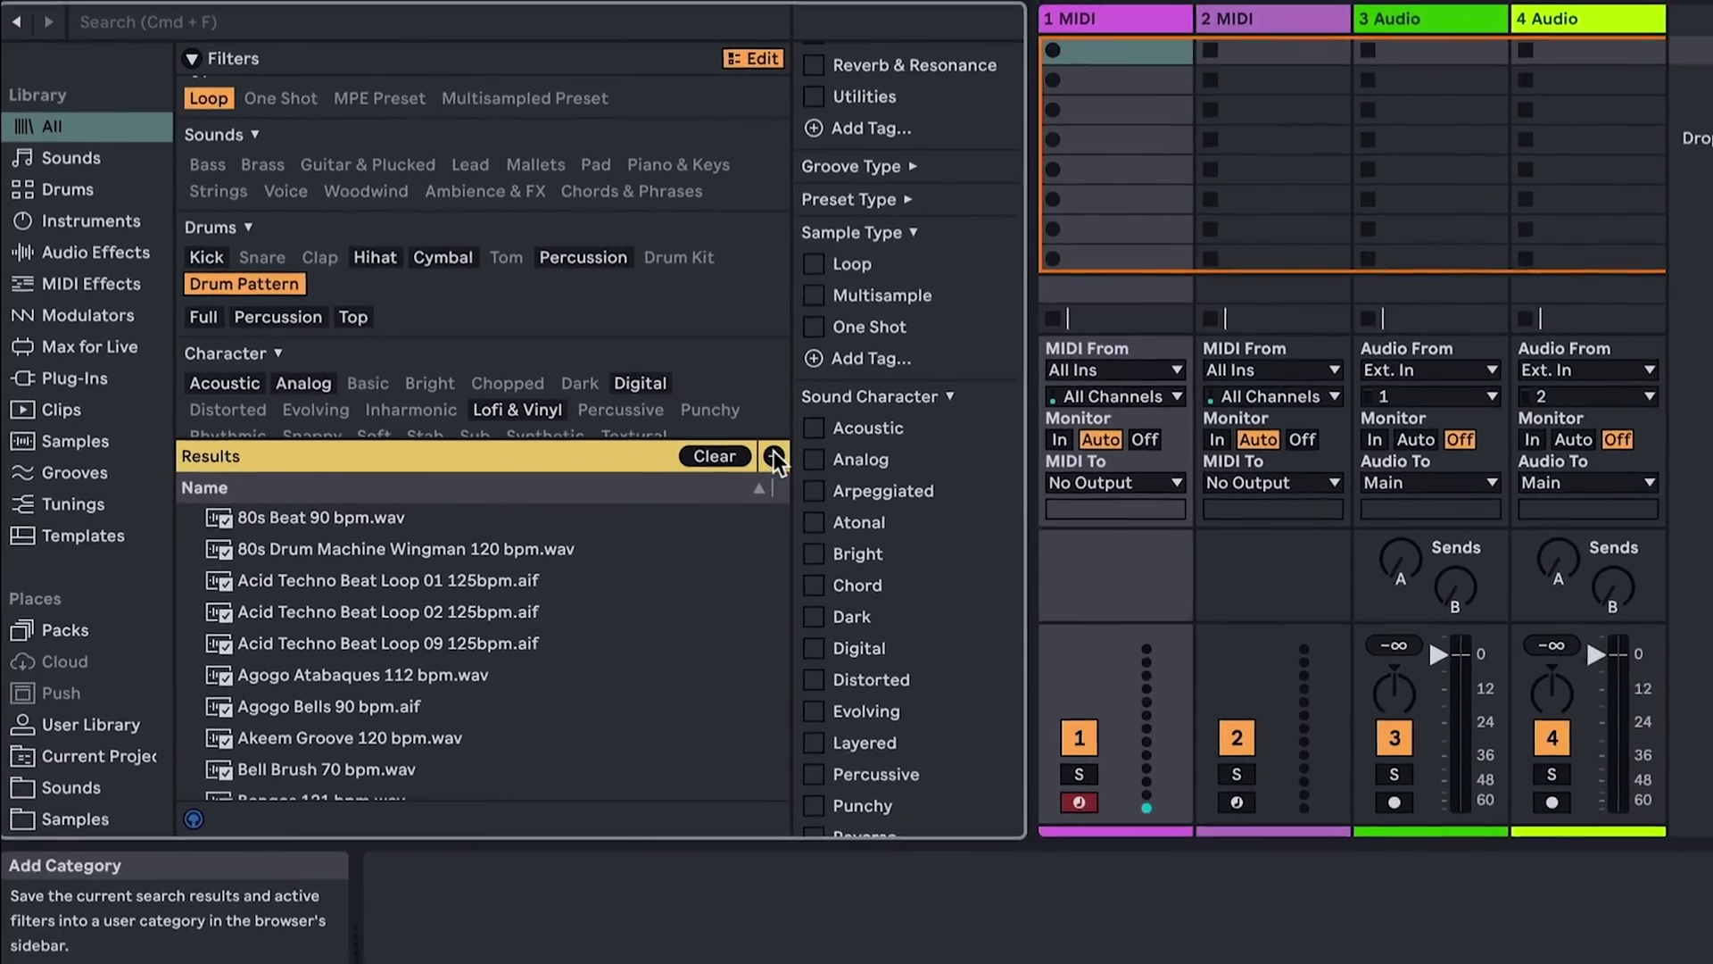
left_click(774, 456)
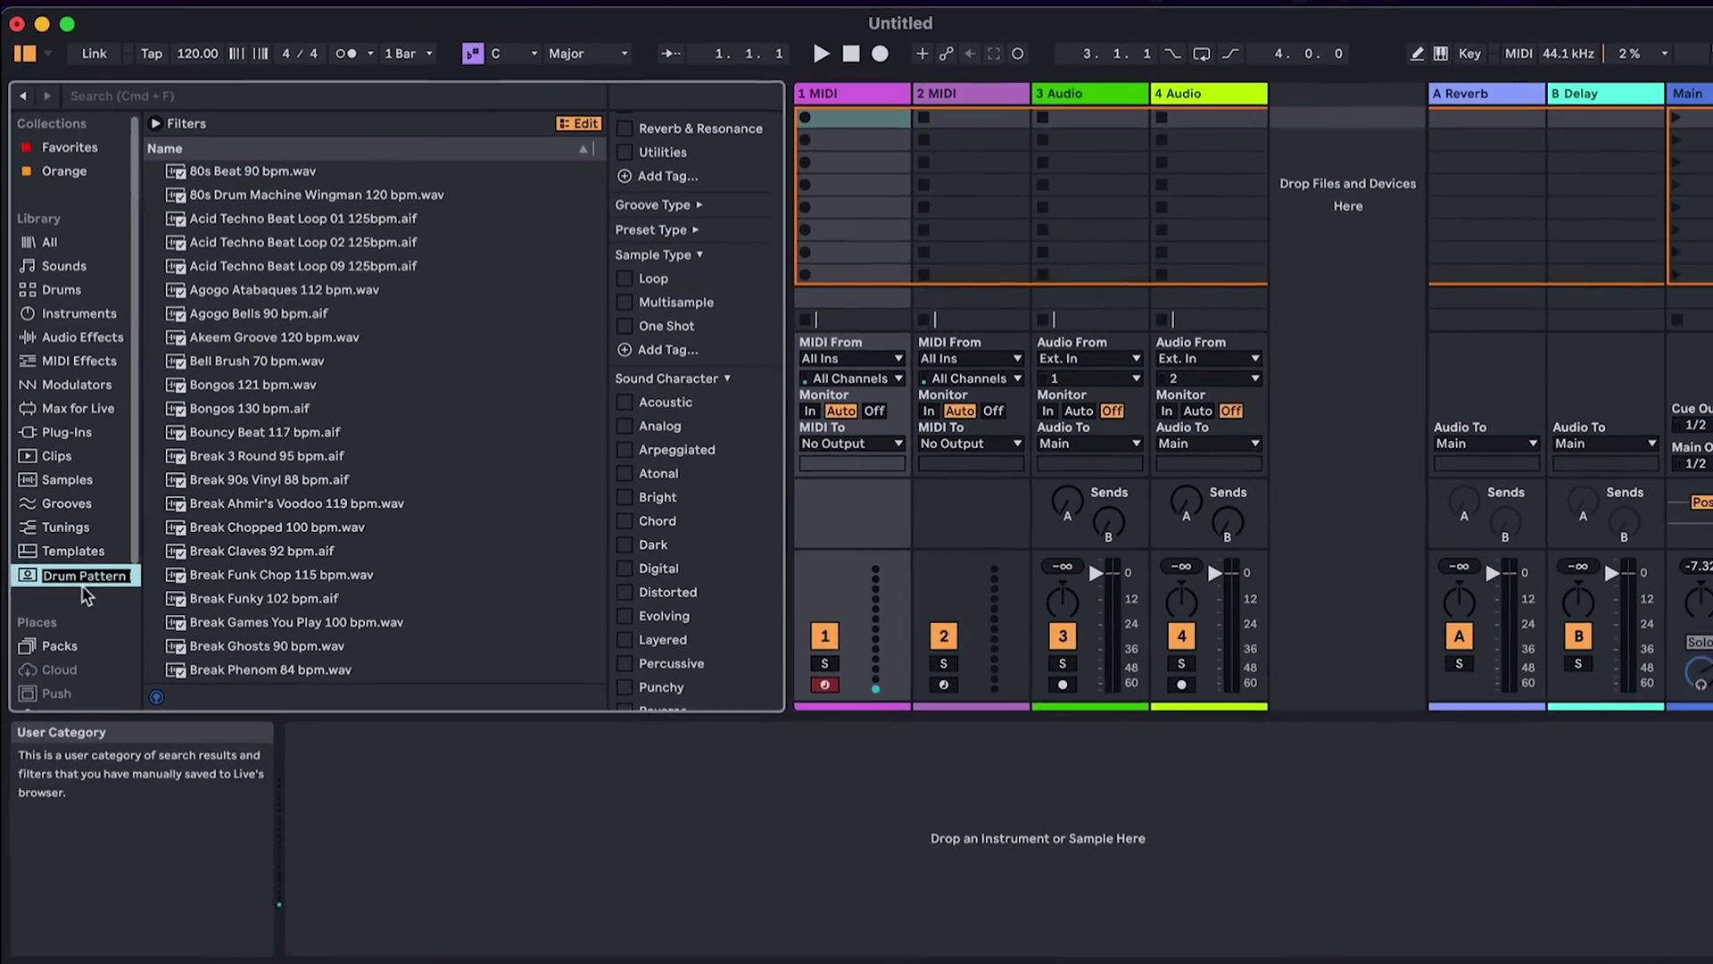
key("Return")
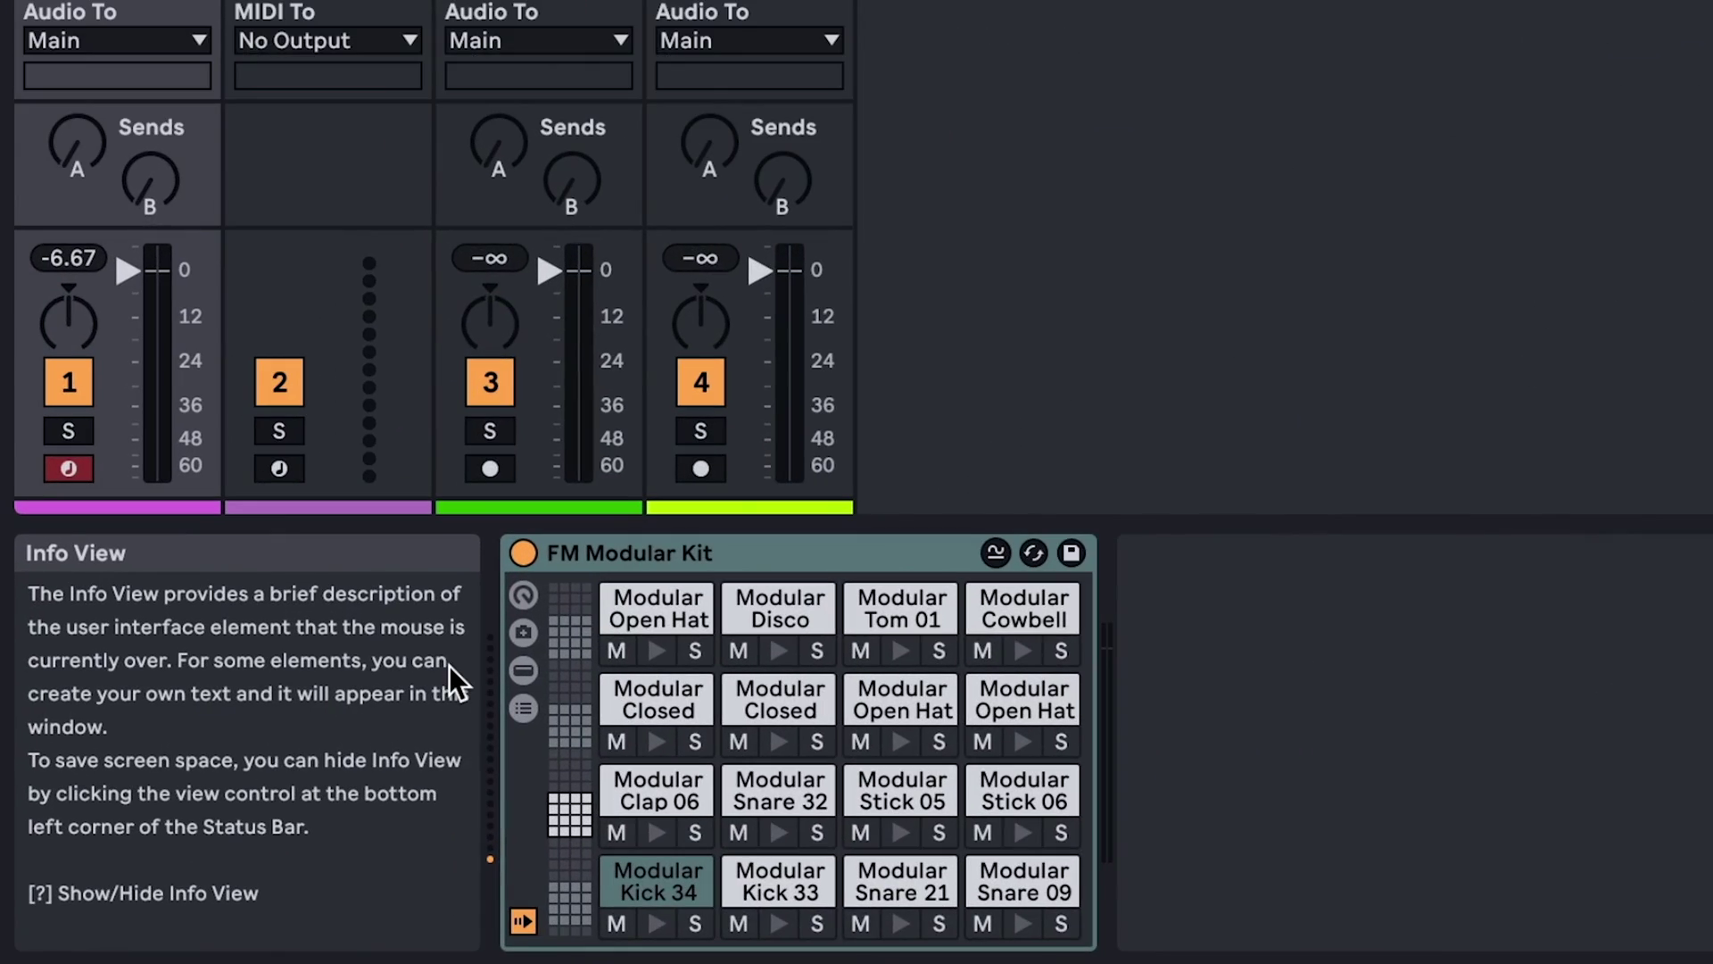
Hide the Info View, enable per-pad sample swapping, and step the kick pad forward four samples.
key("shift+question")
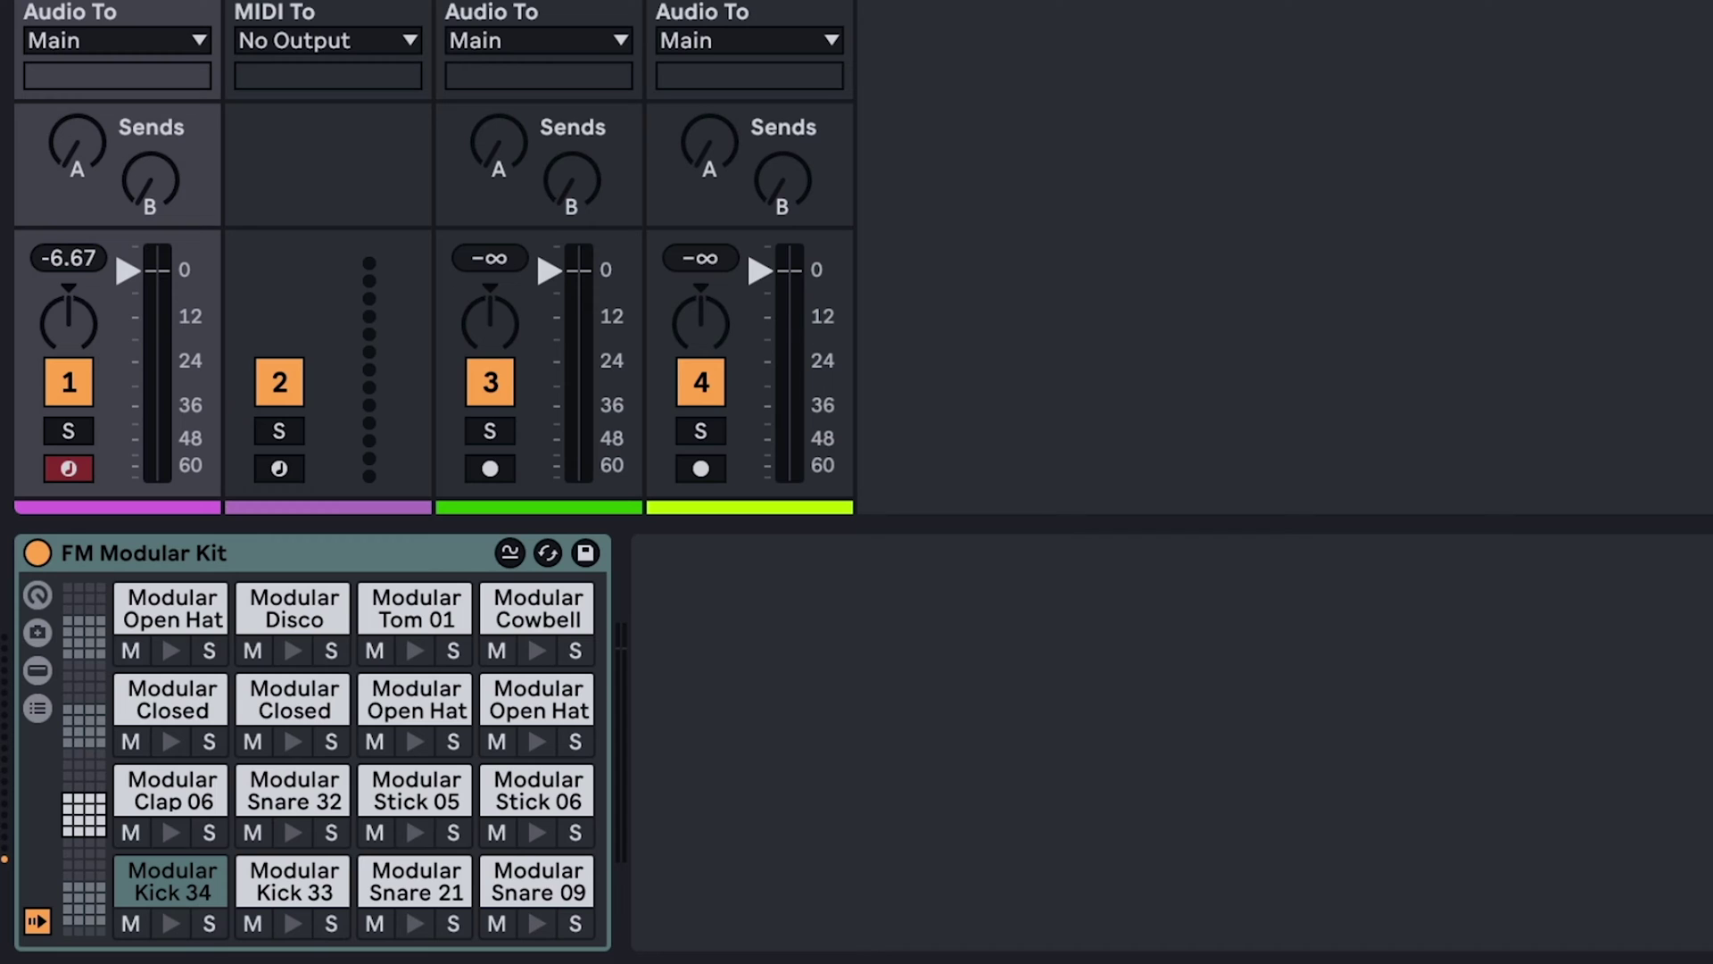
left_click(506, 555)
left_click(162, 887)
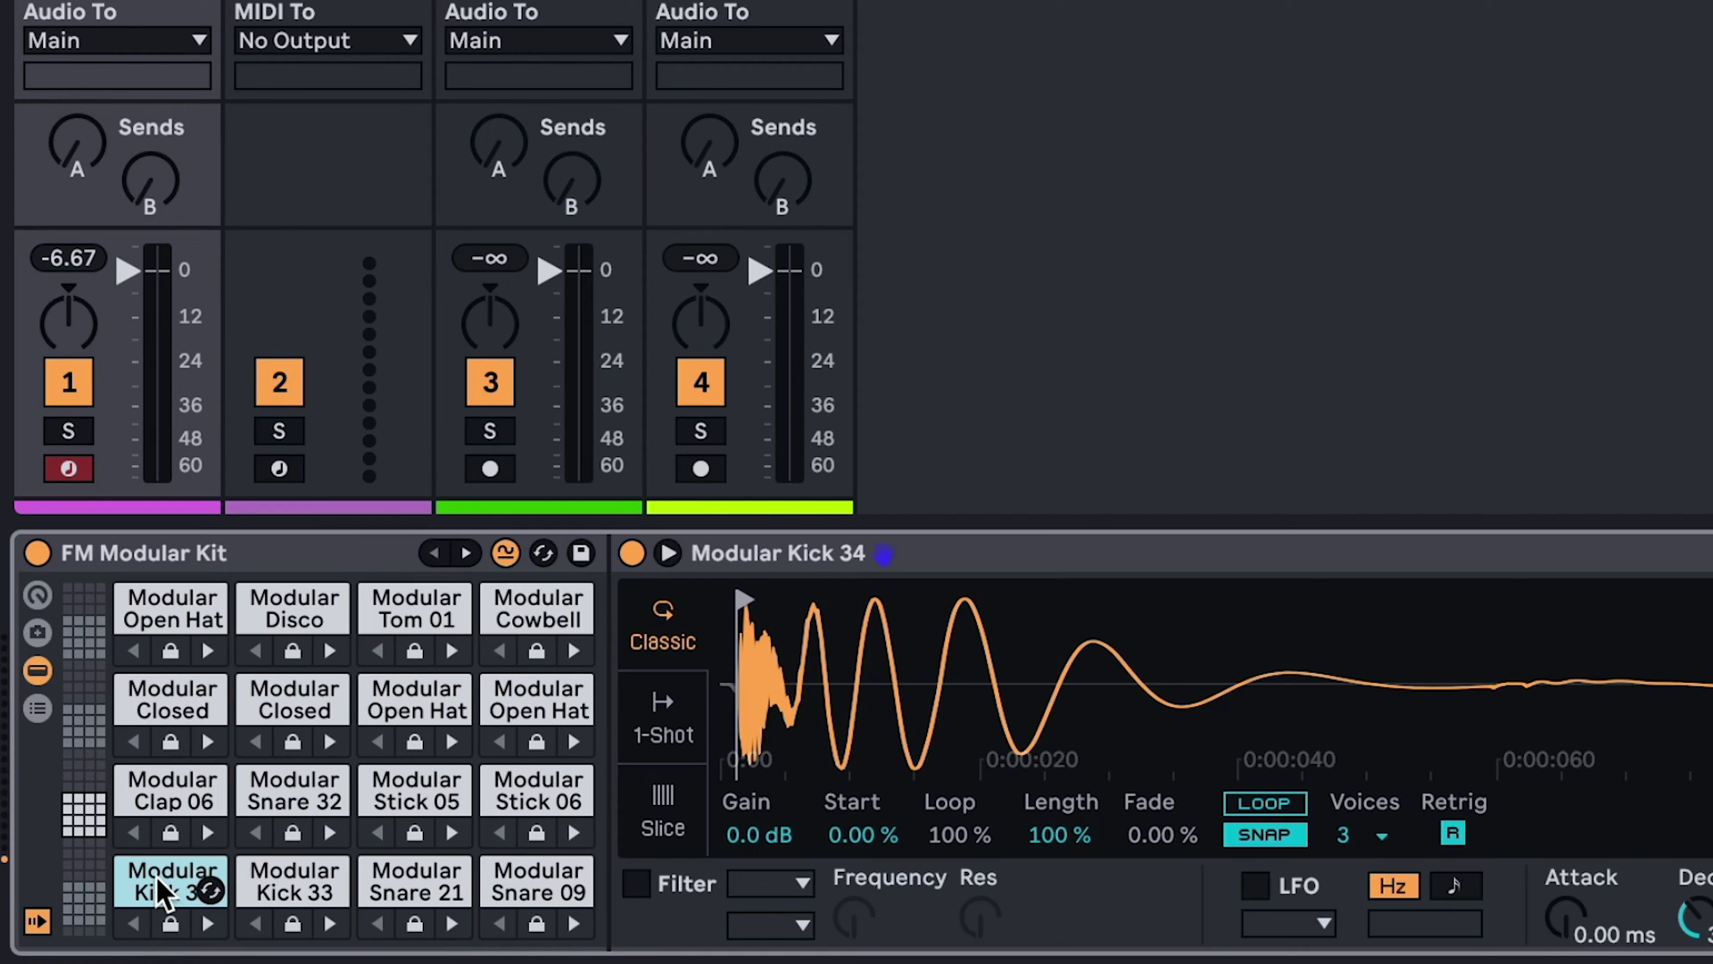
left_click(207, 924)
left_click(207, 924)
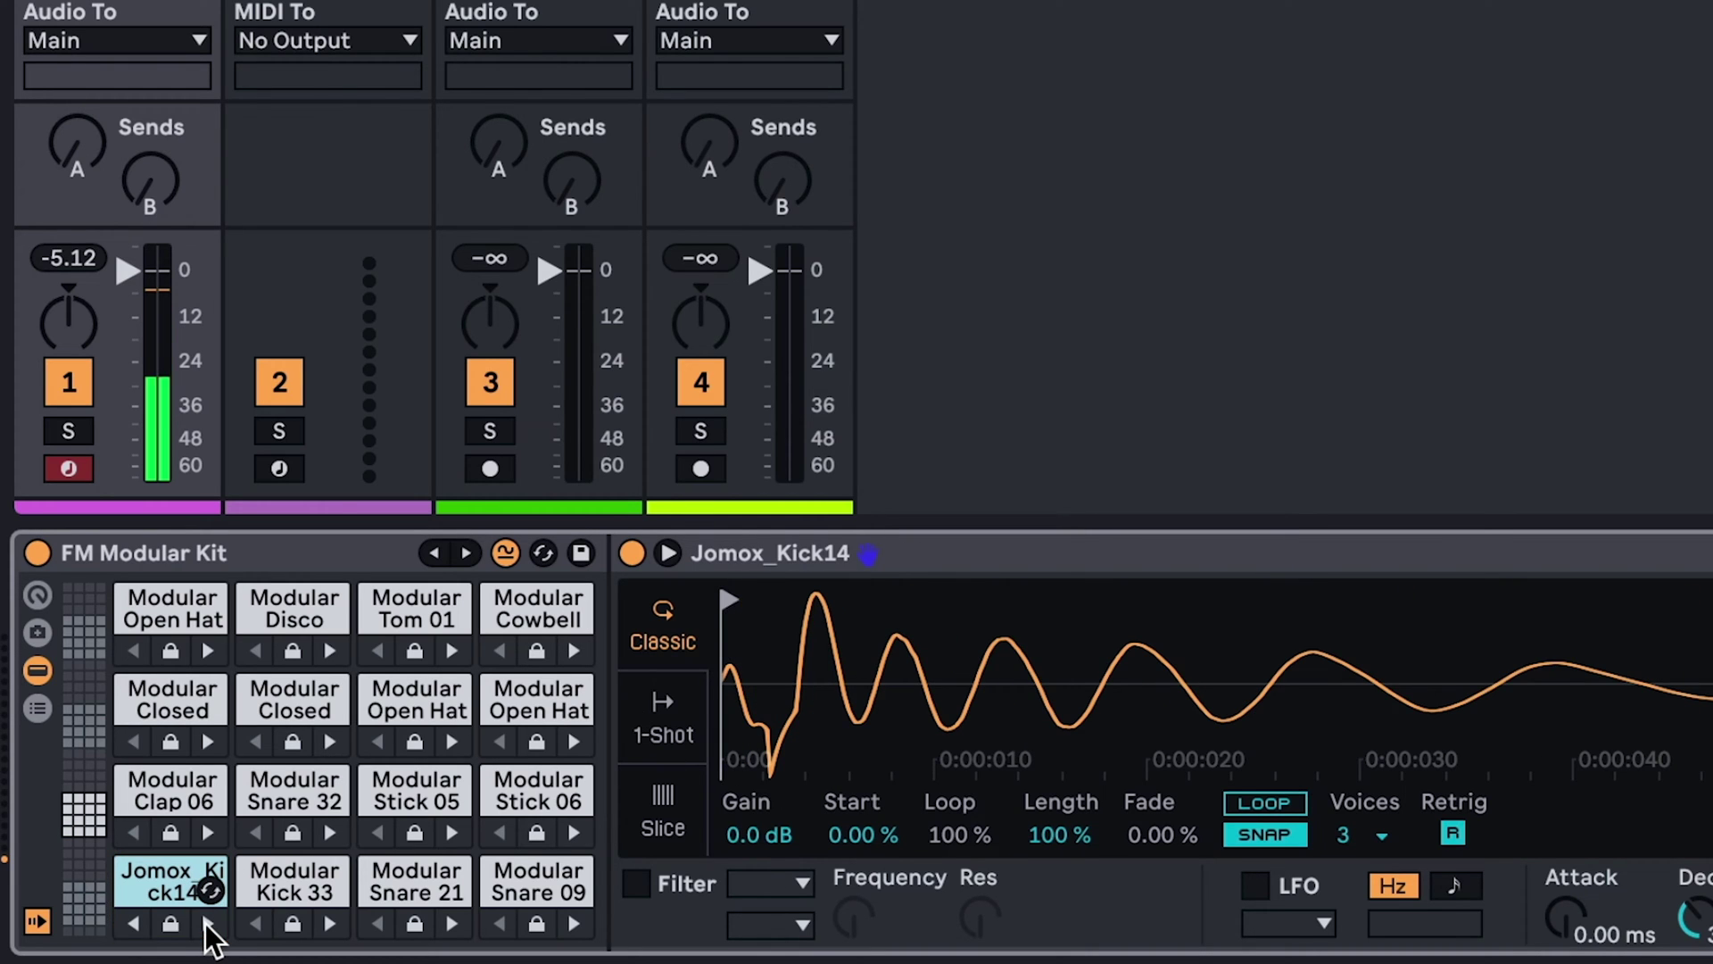
left_click(207, 924)
left_click(208, 924)
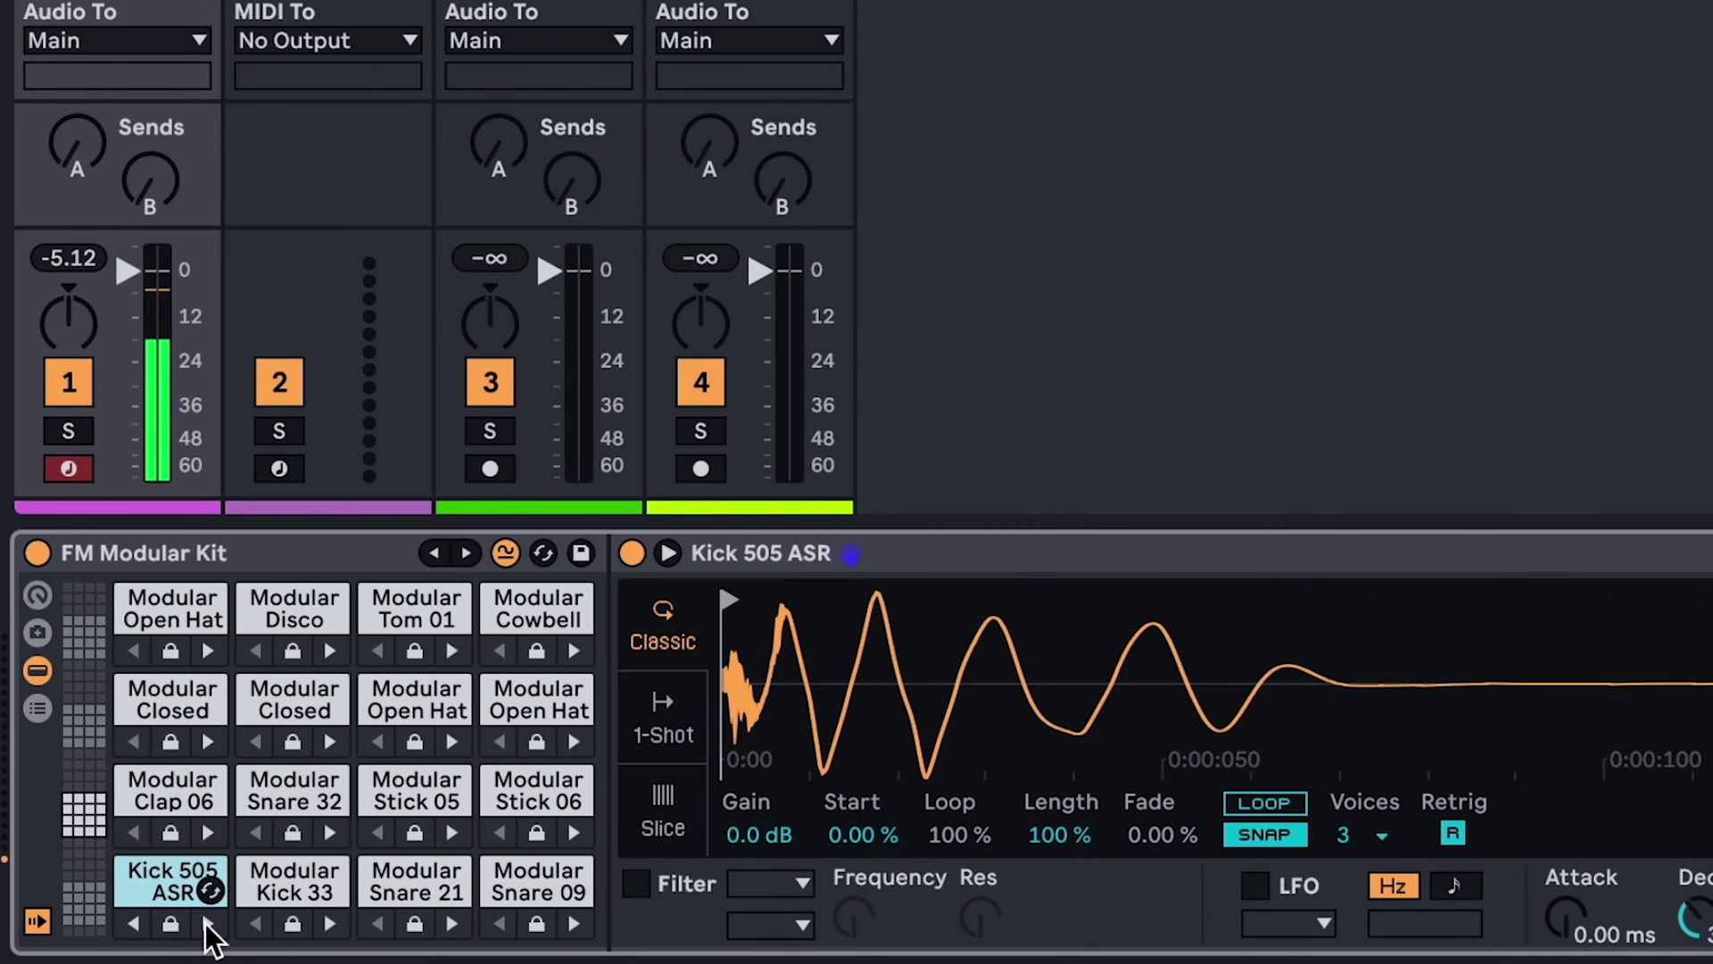
Swap the whole kit's sample set five times, then change the shaker and snare pad samples.
left_click(467, 555)
left_click(467, 555)
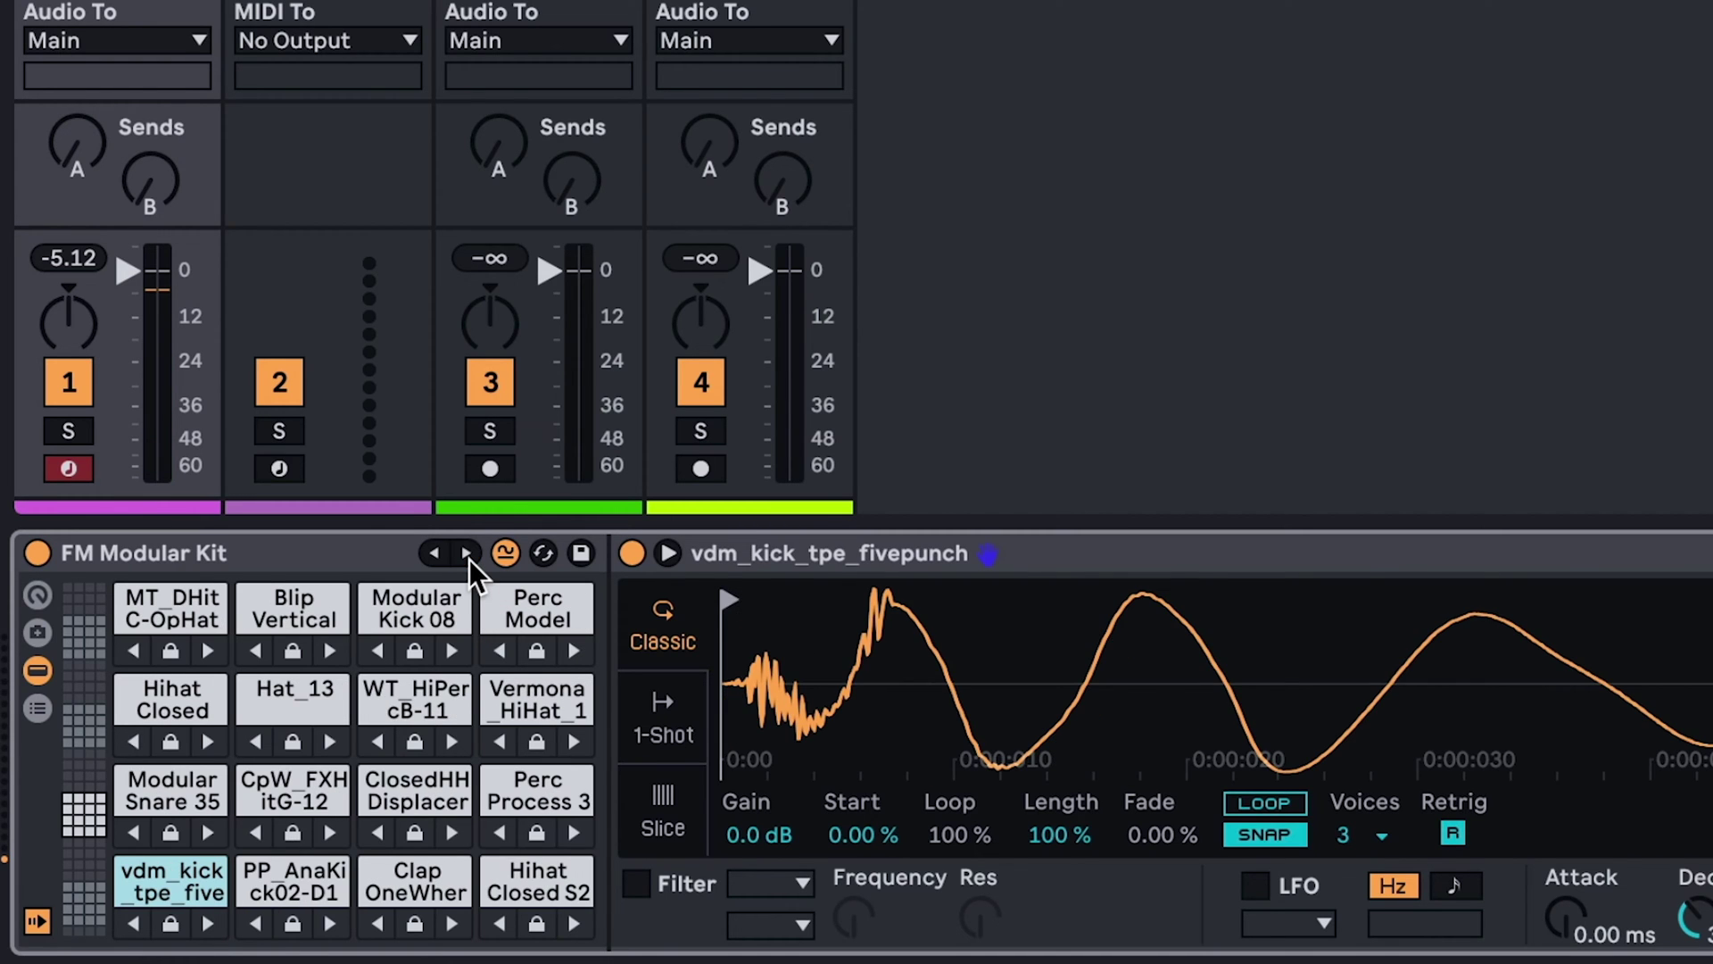
left_click(467, 555)
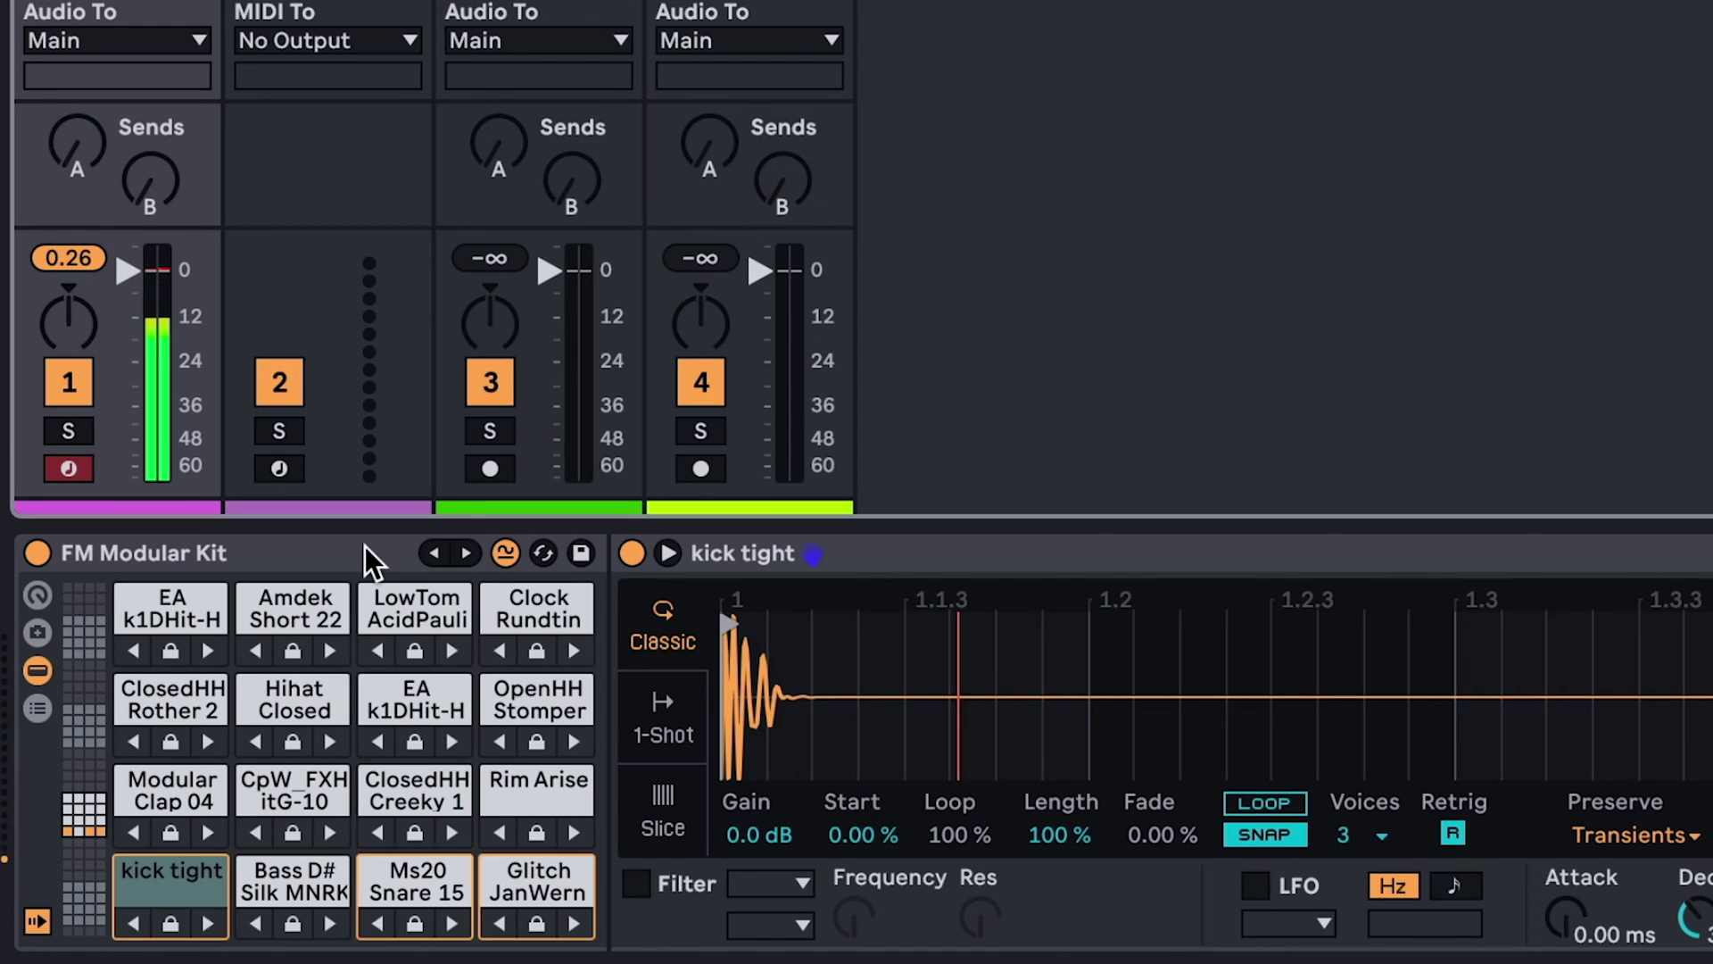
left_click(457, 555)
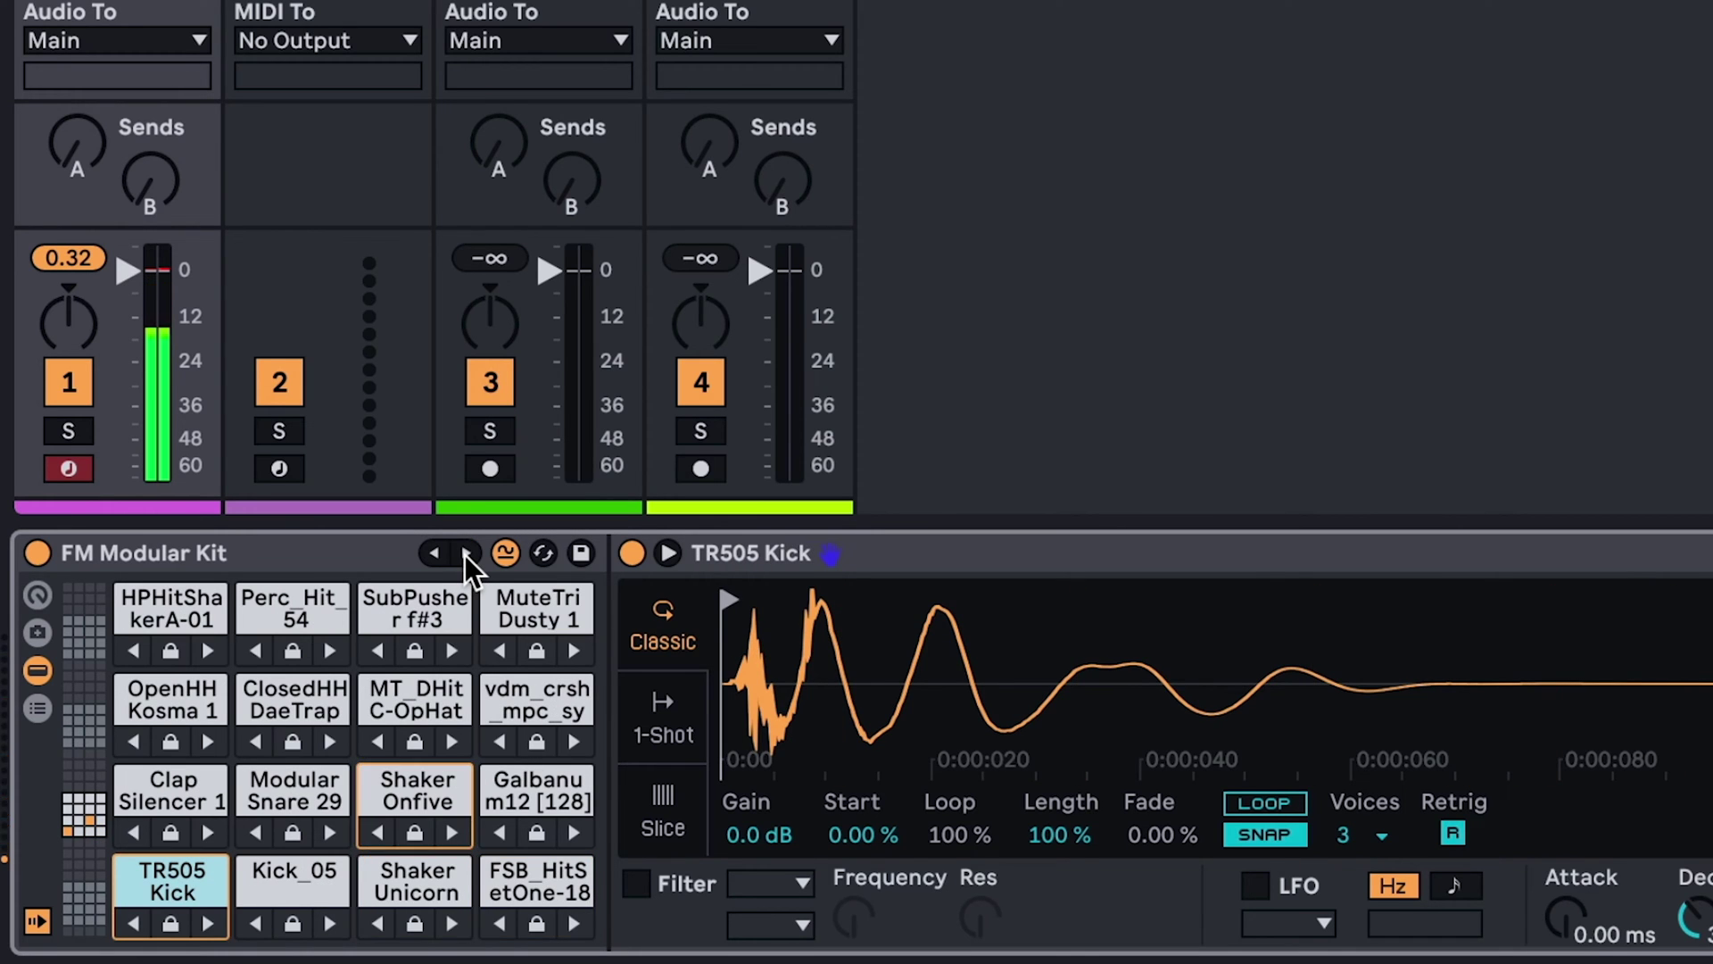
left_click(464, 555)
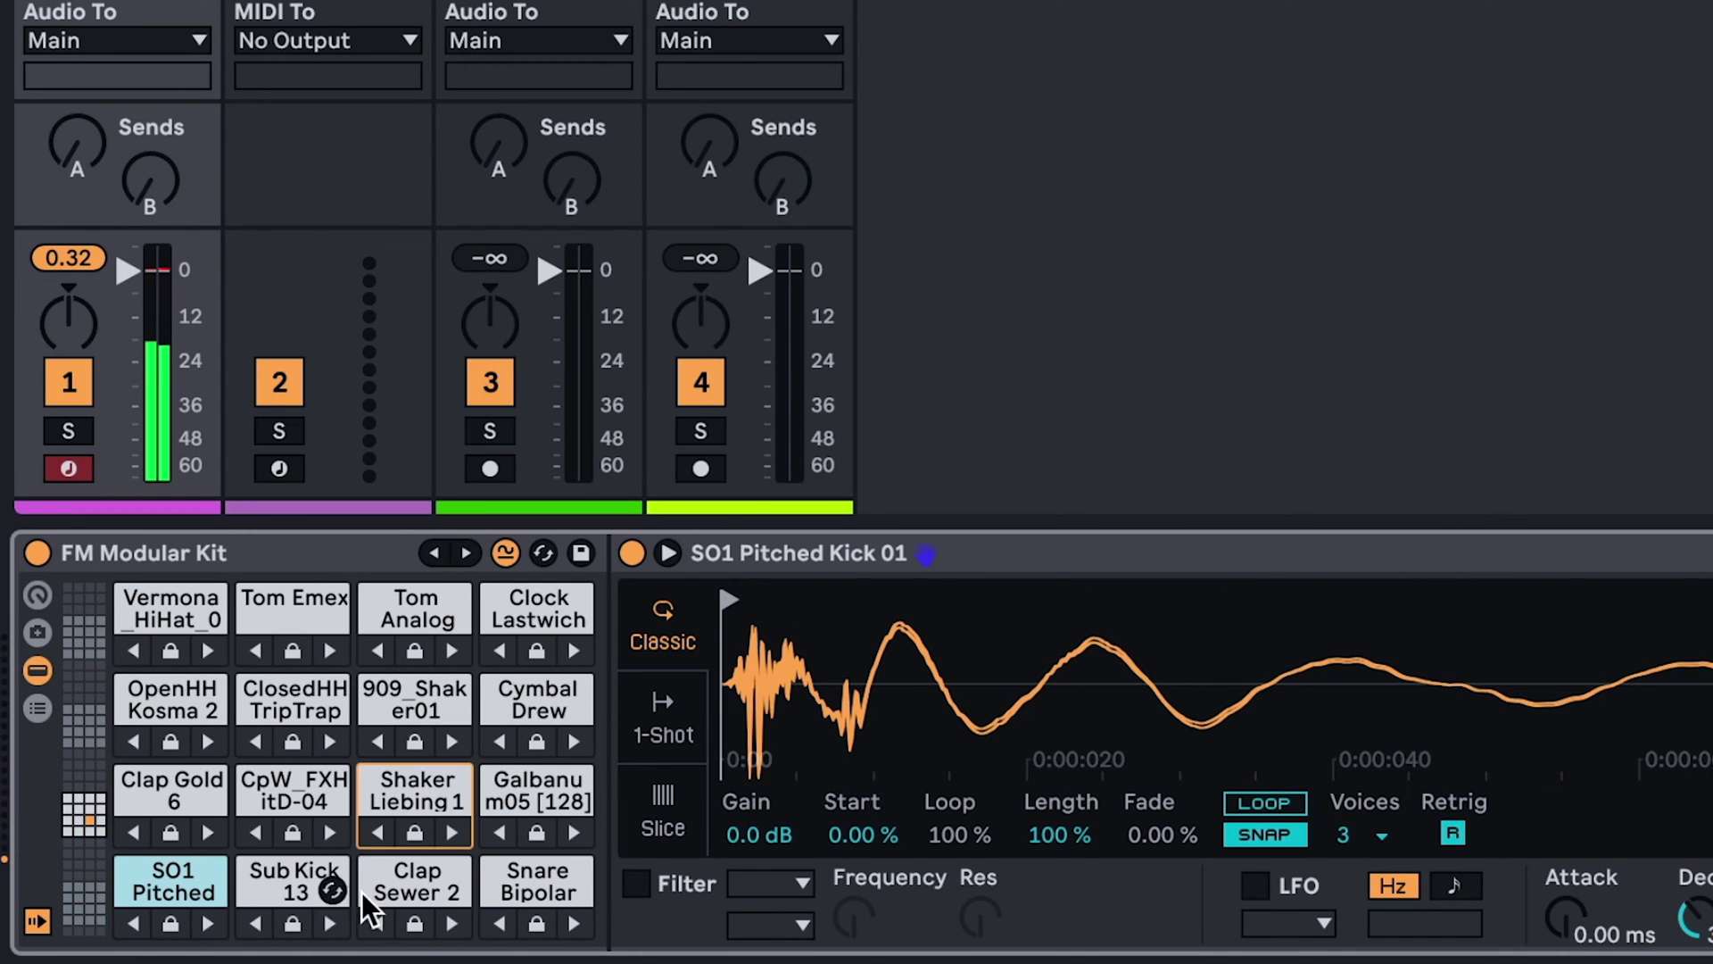
left_click(376, 833)
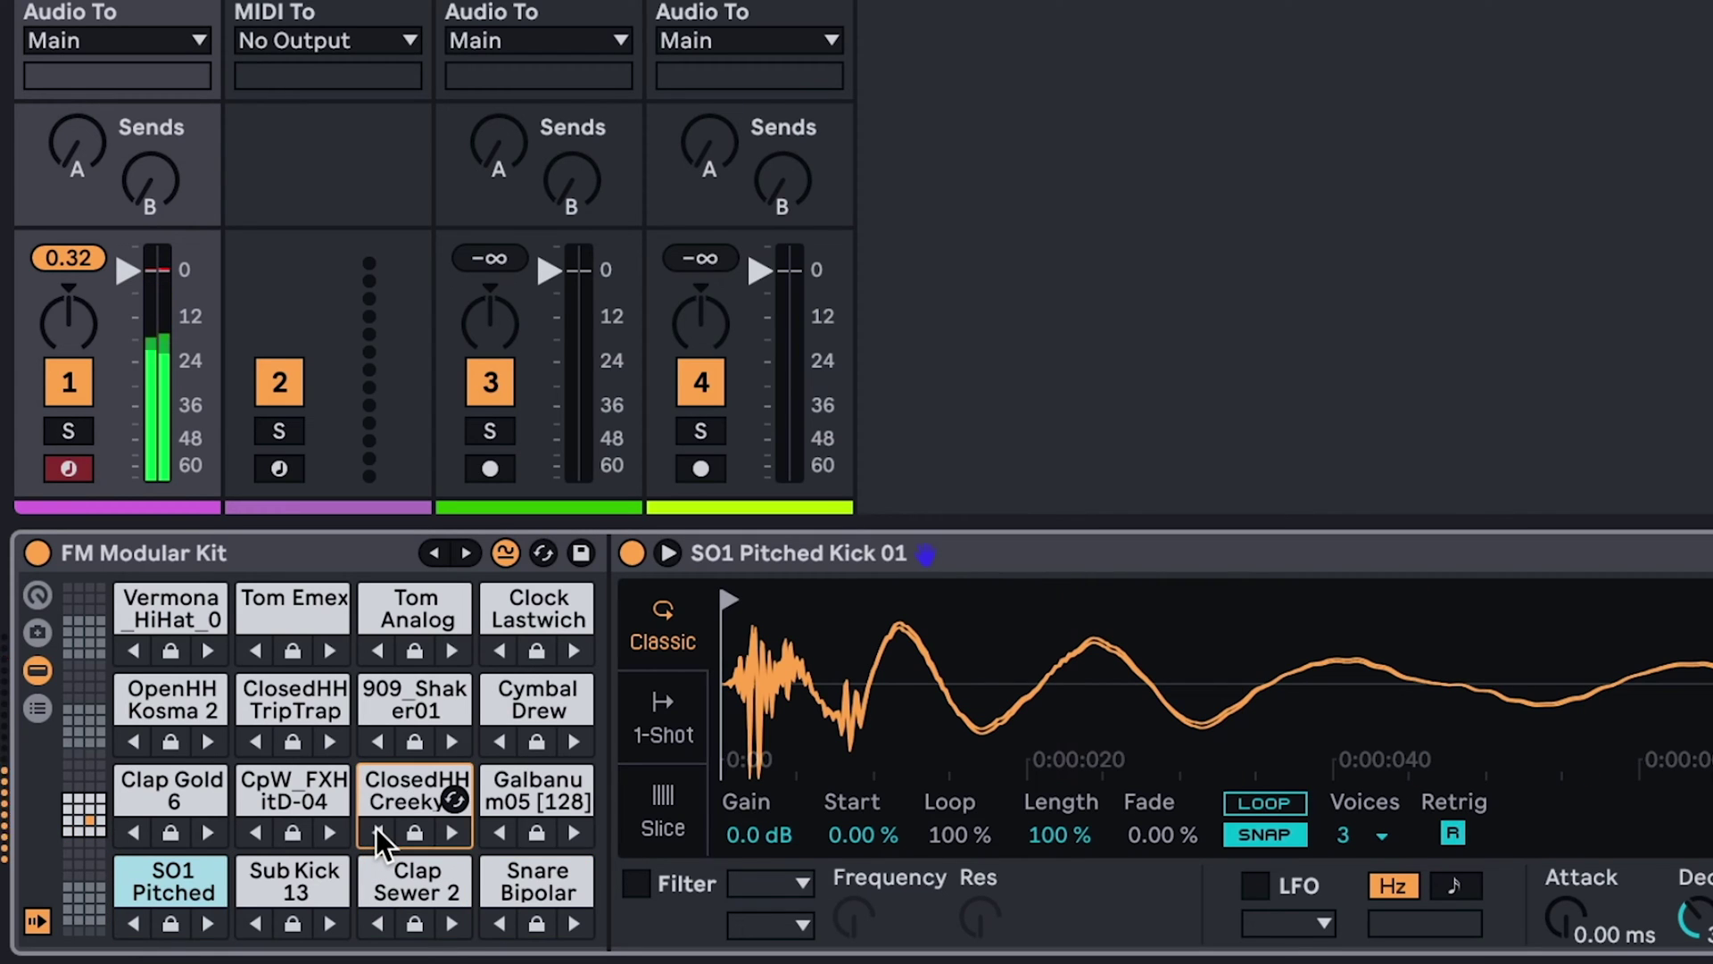
left_click(573, 923)
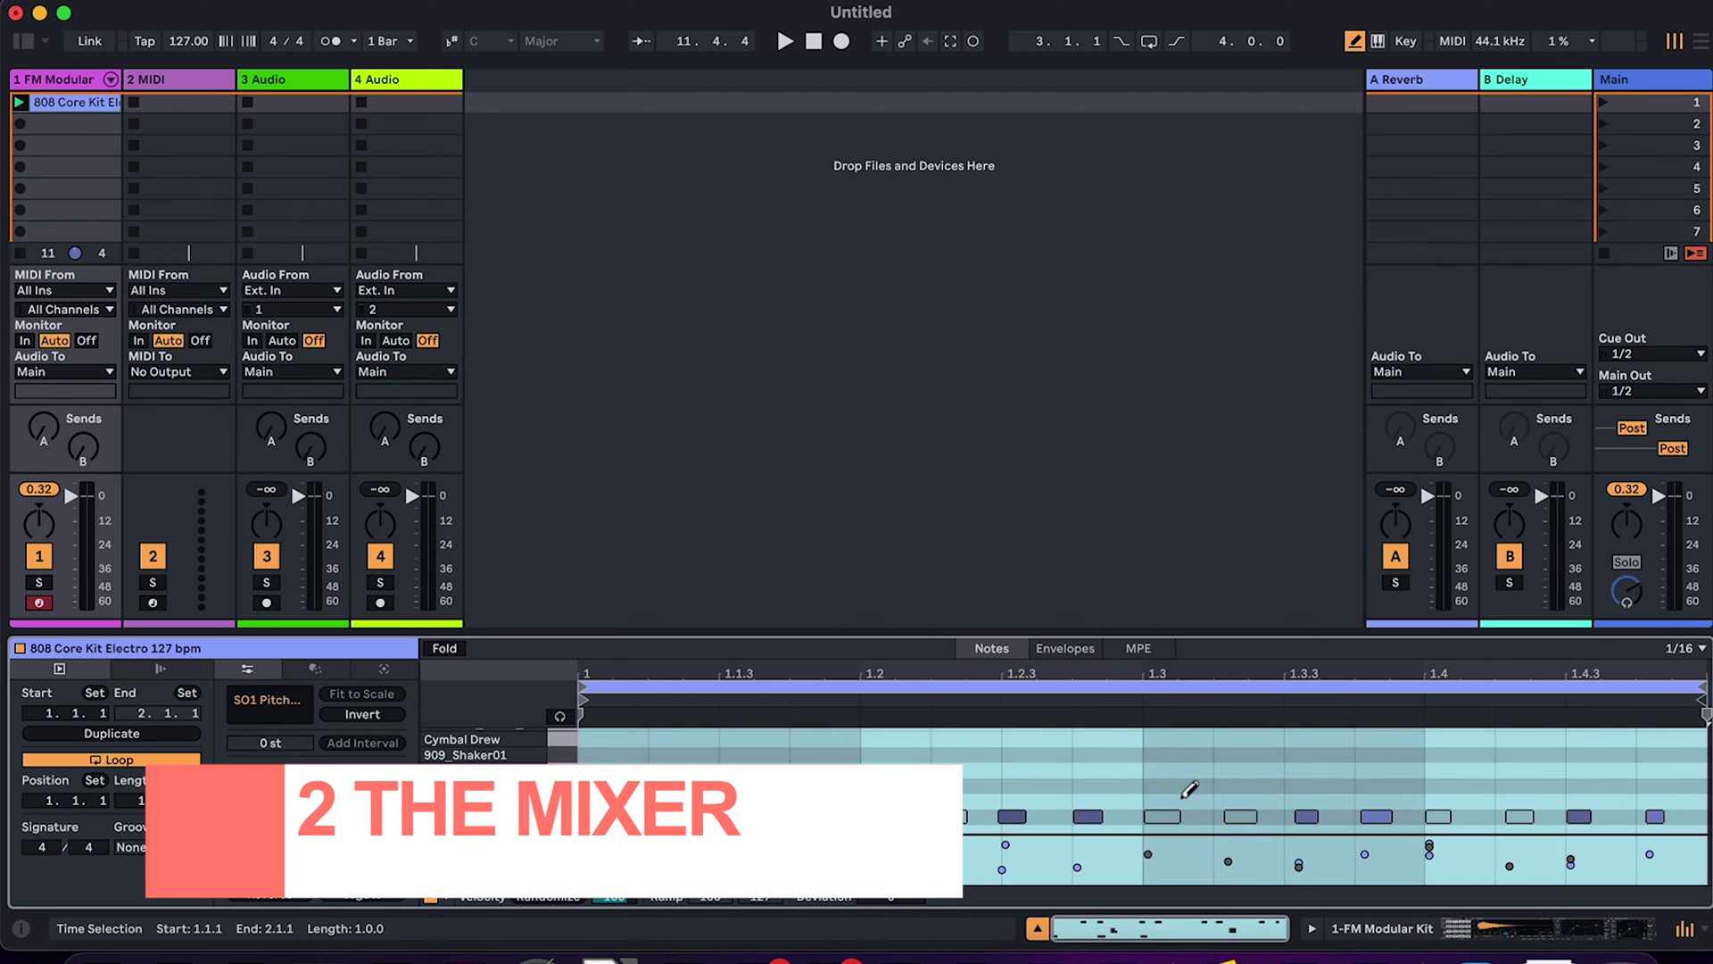
Show and hide the track's devices, then switch to Arrangement View with the mixer shown.
left_click(1311, 930)
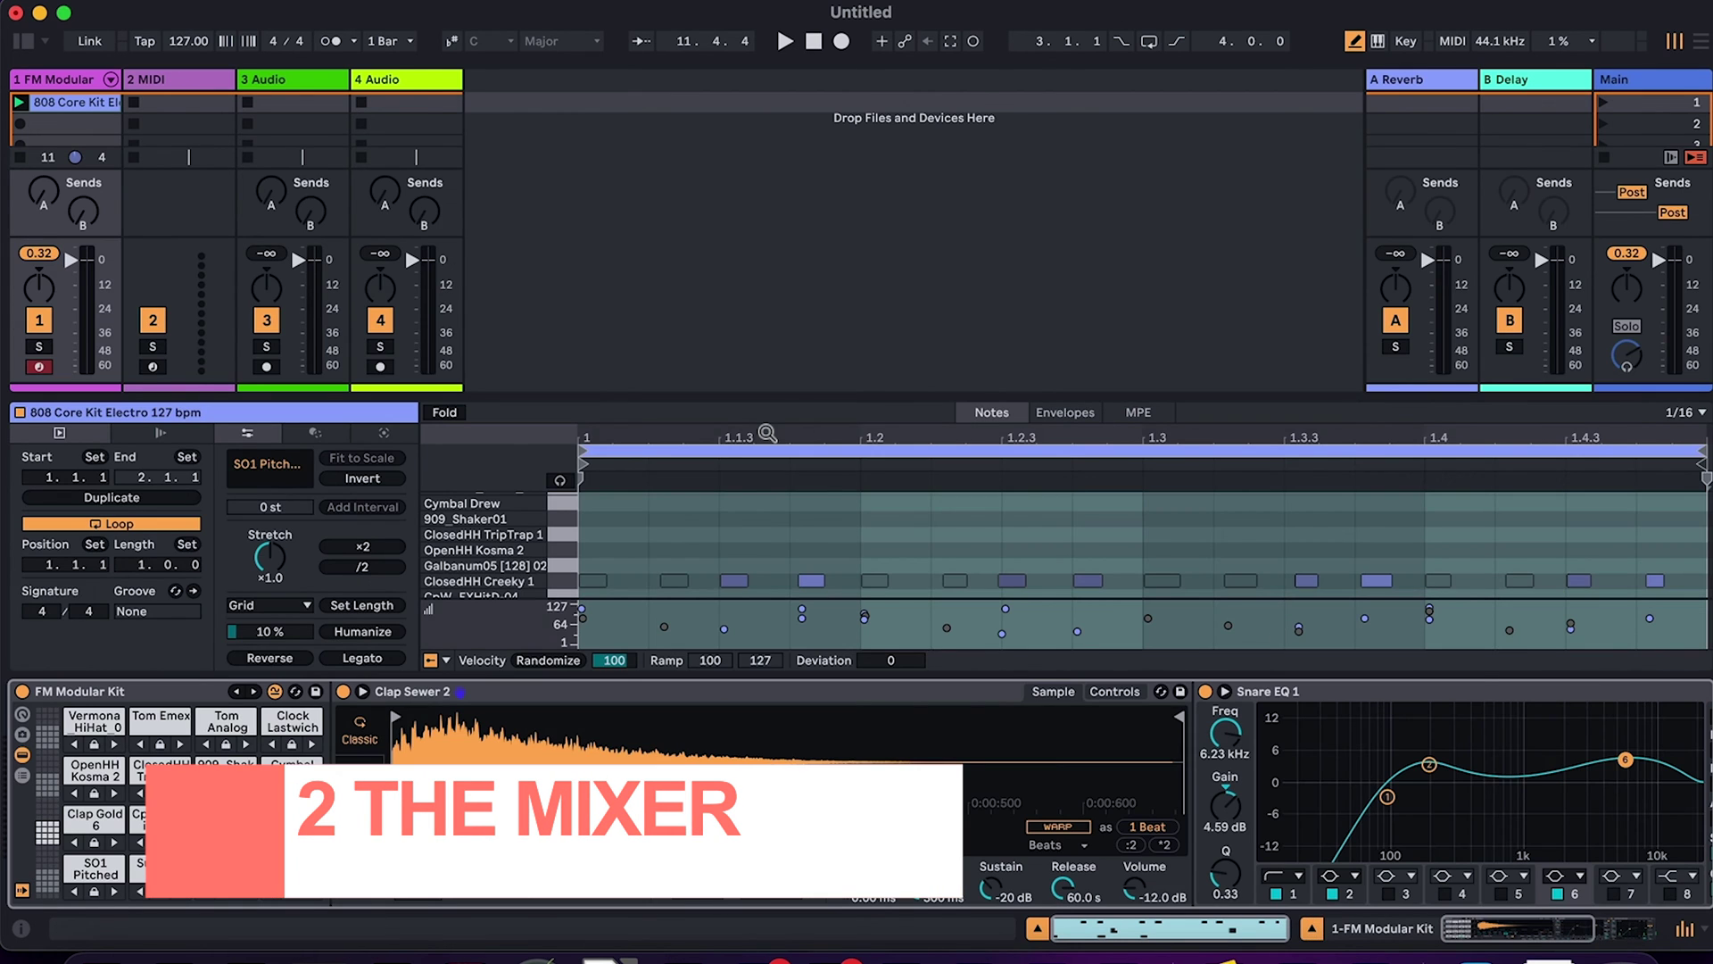
left_click(1310, 930)
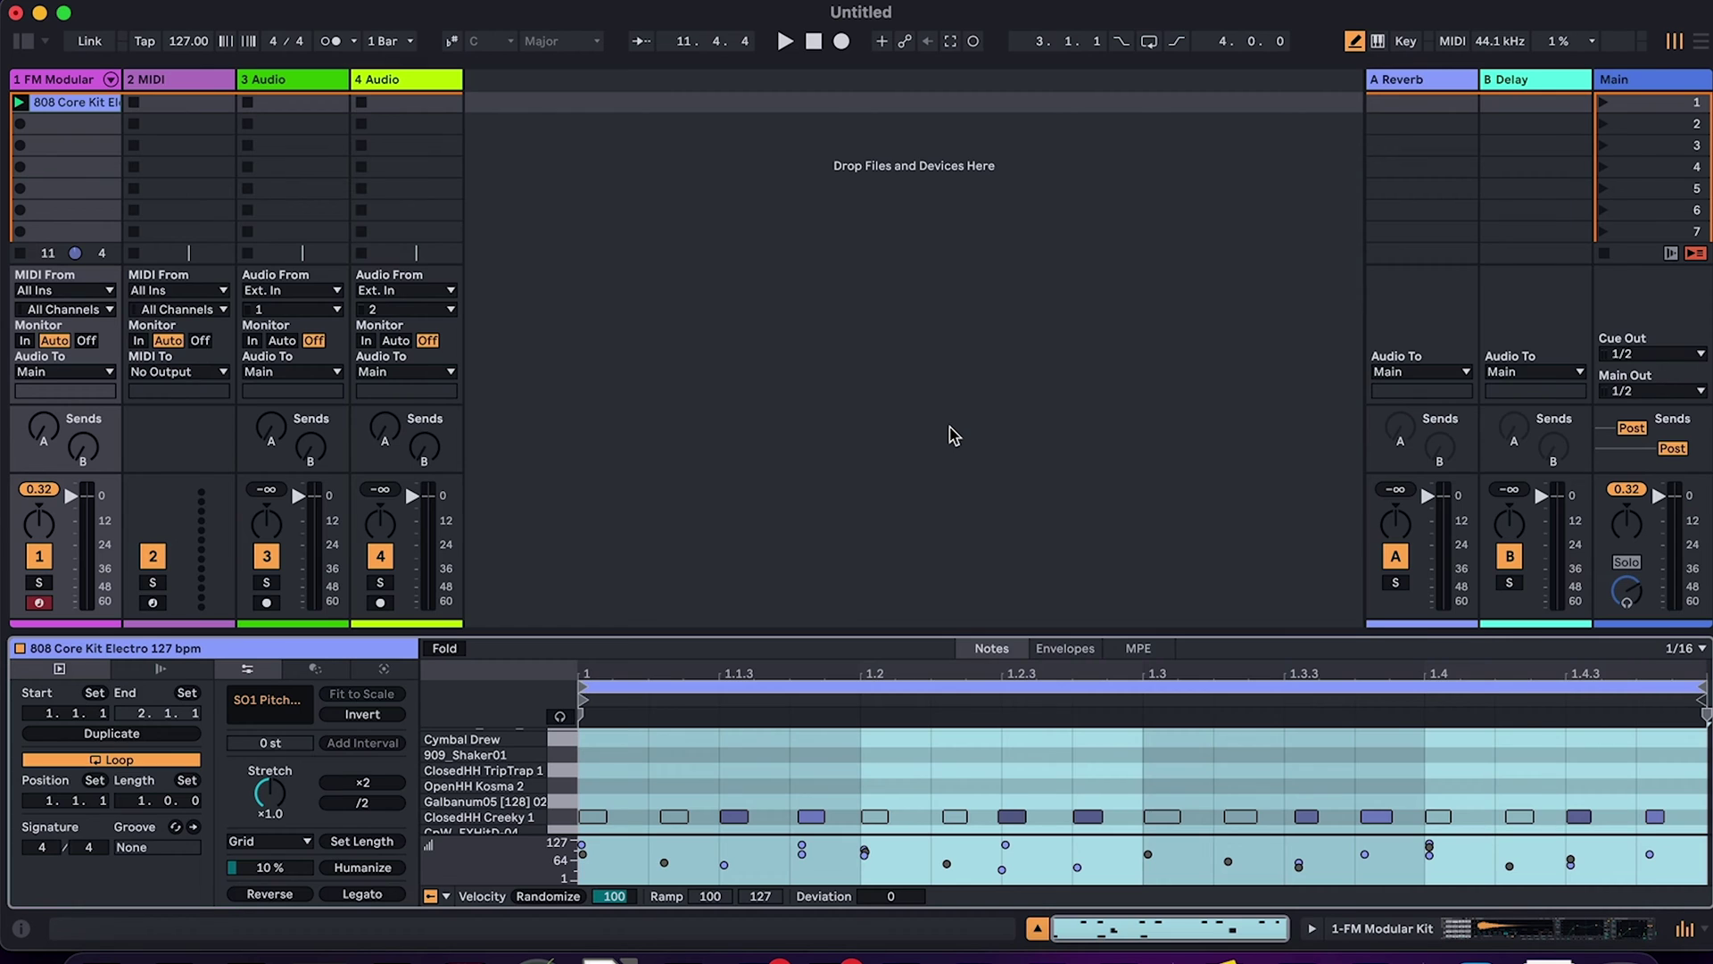
key("Tab")
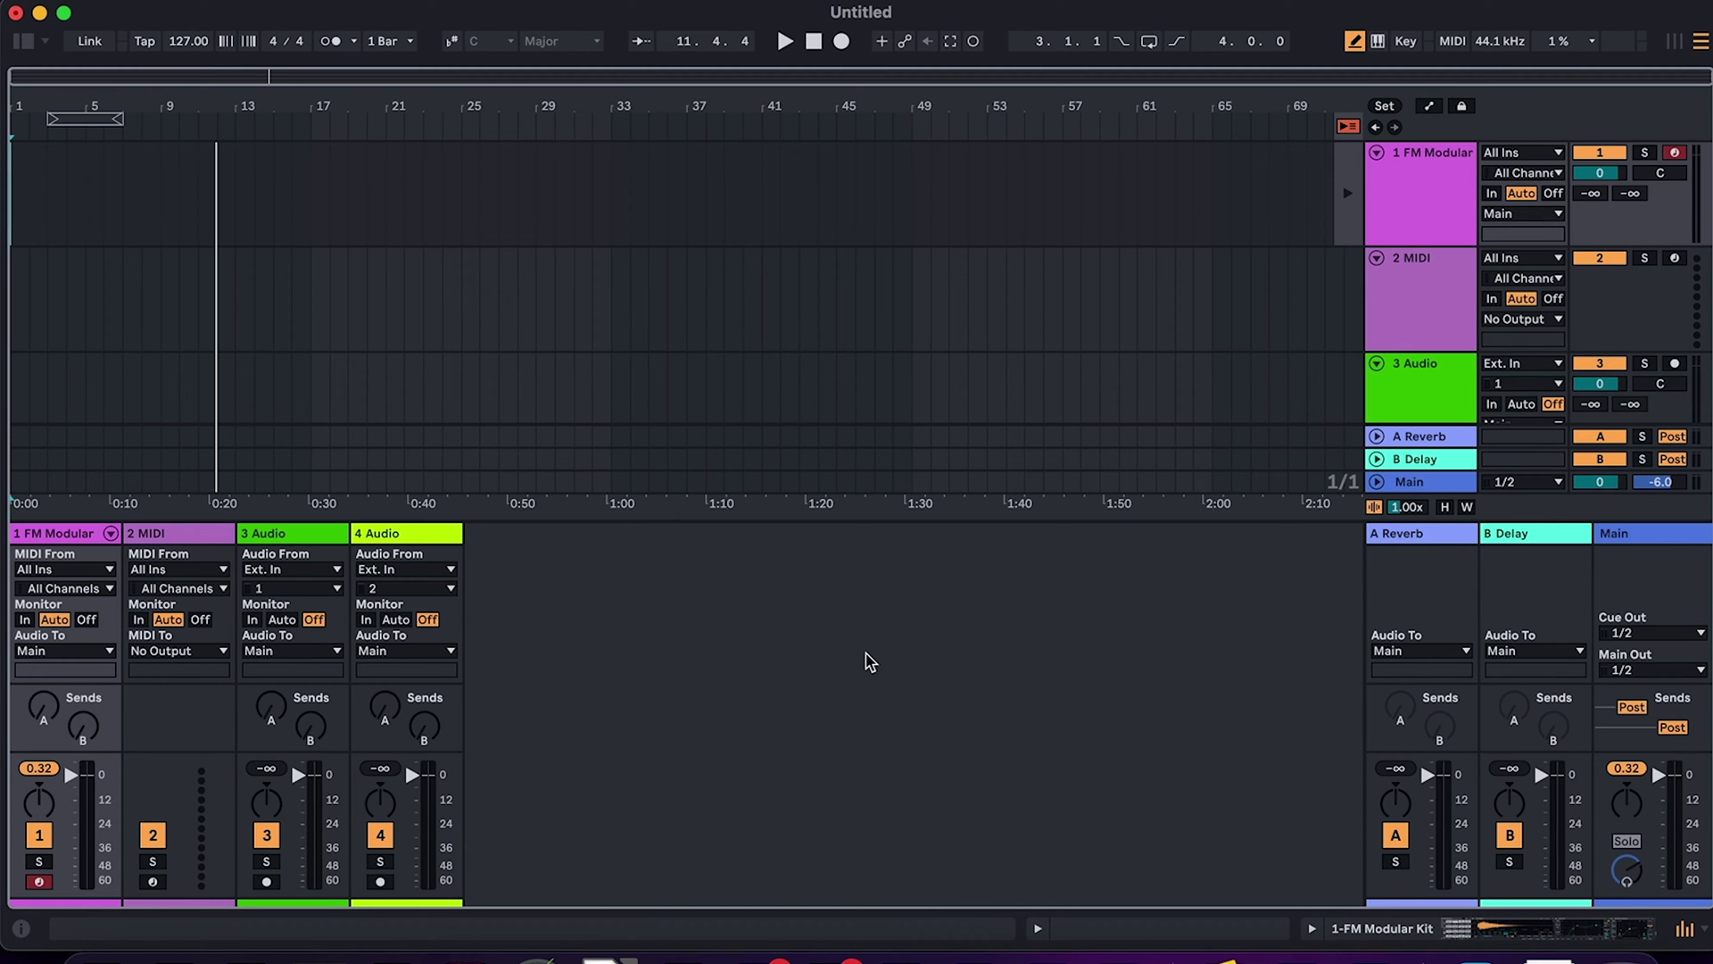
key("super+alt+m")
key("super+alt+m")
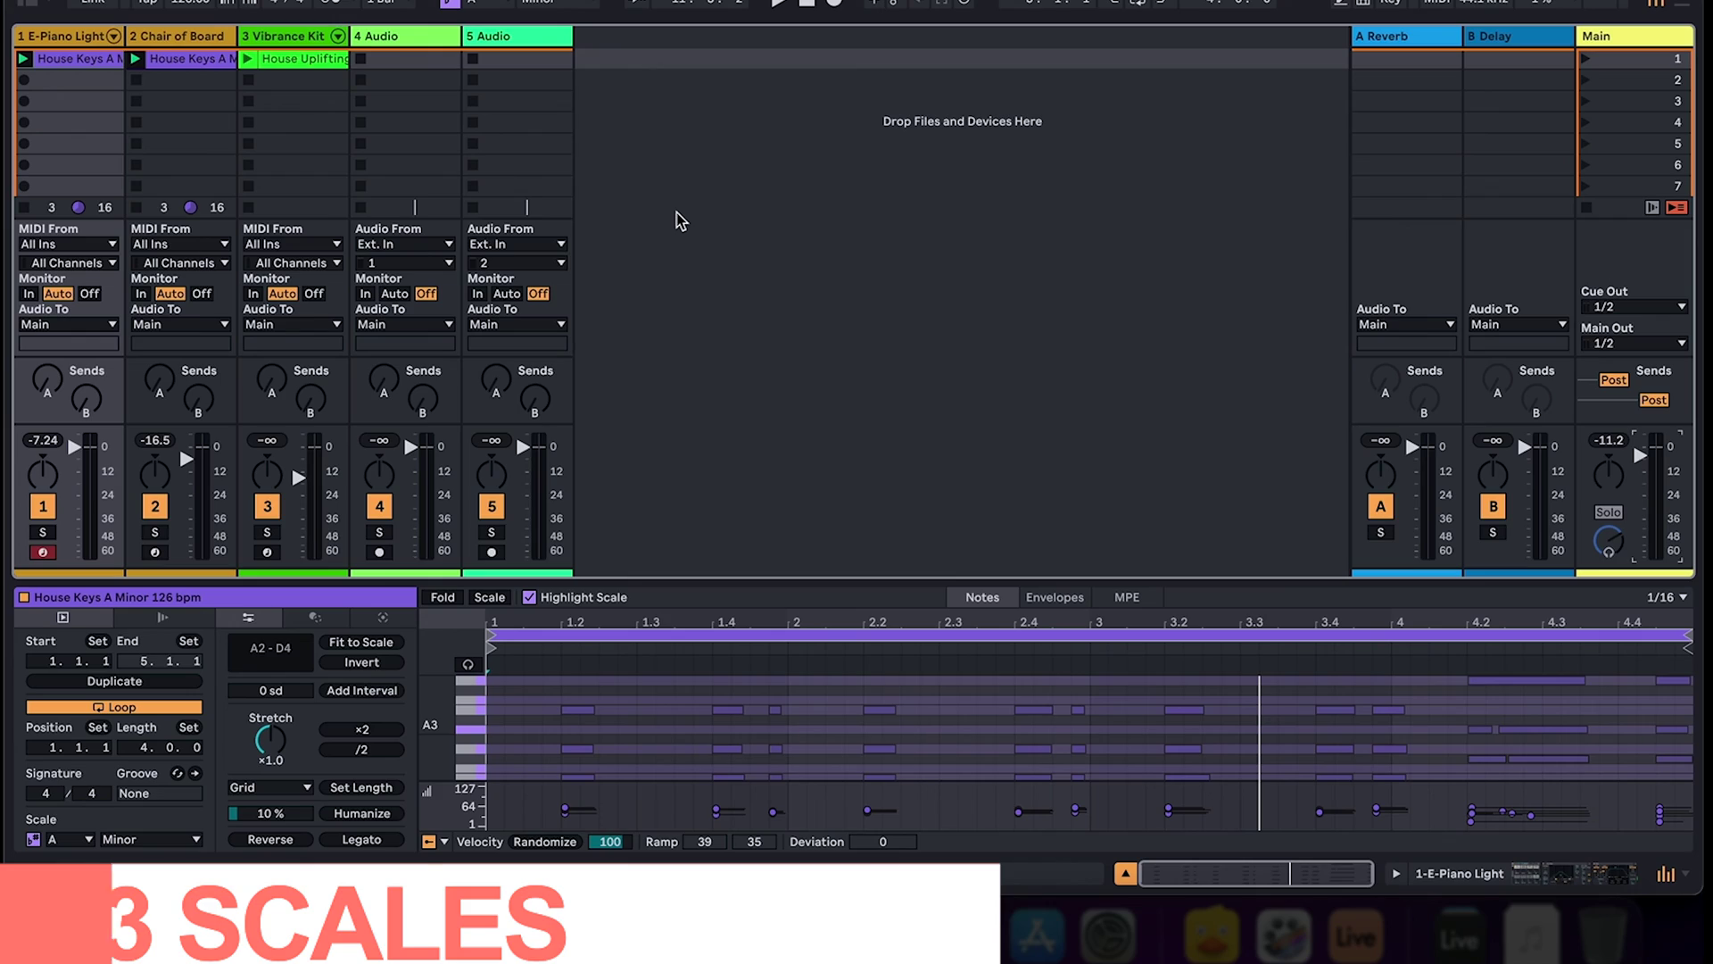
Start playback of the set with the House Keys A Minor clip.
key("space")
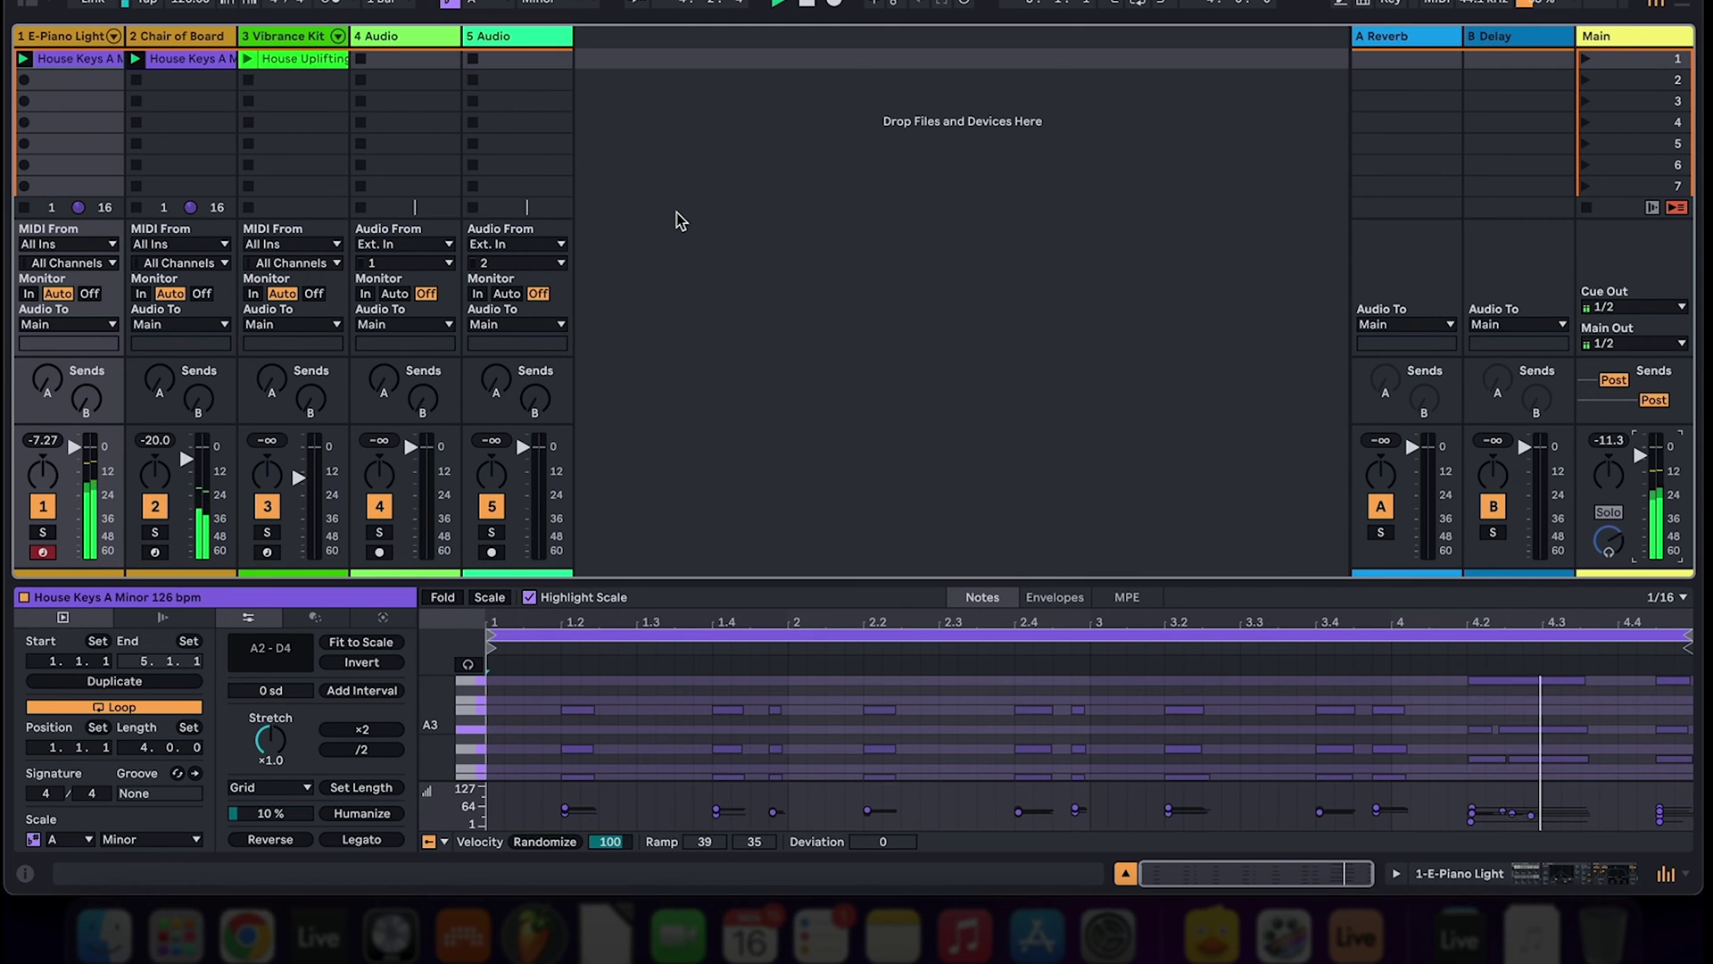
Check the song's root-note and scale lists, leaving A Minor unchanged.
left_click(474, 3)
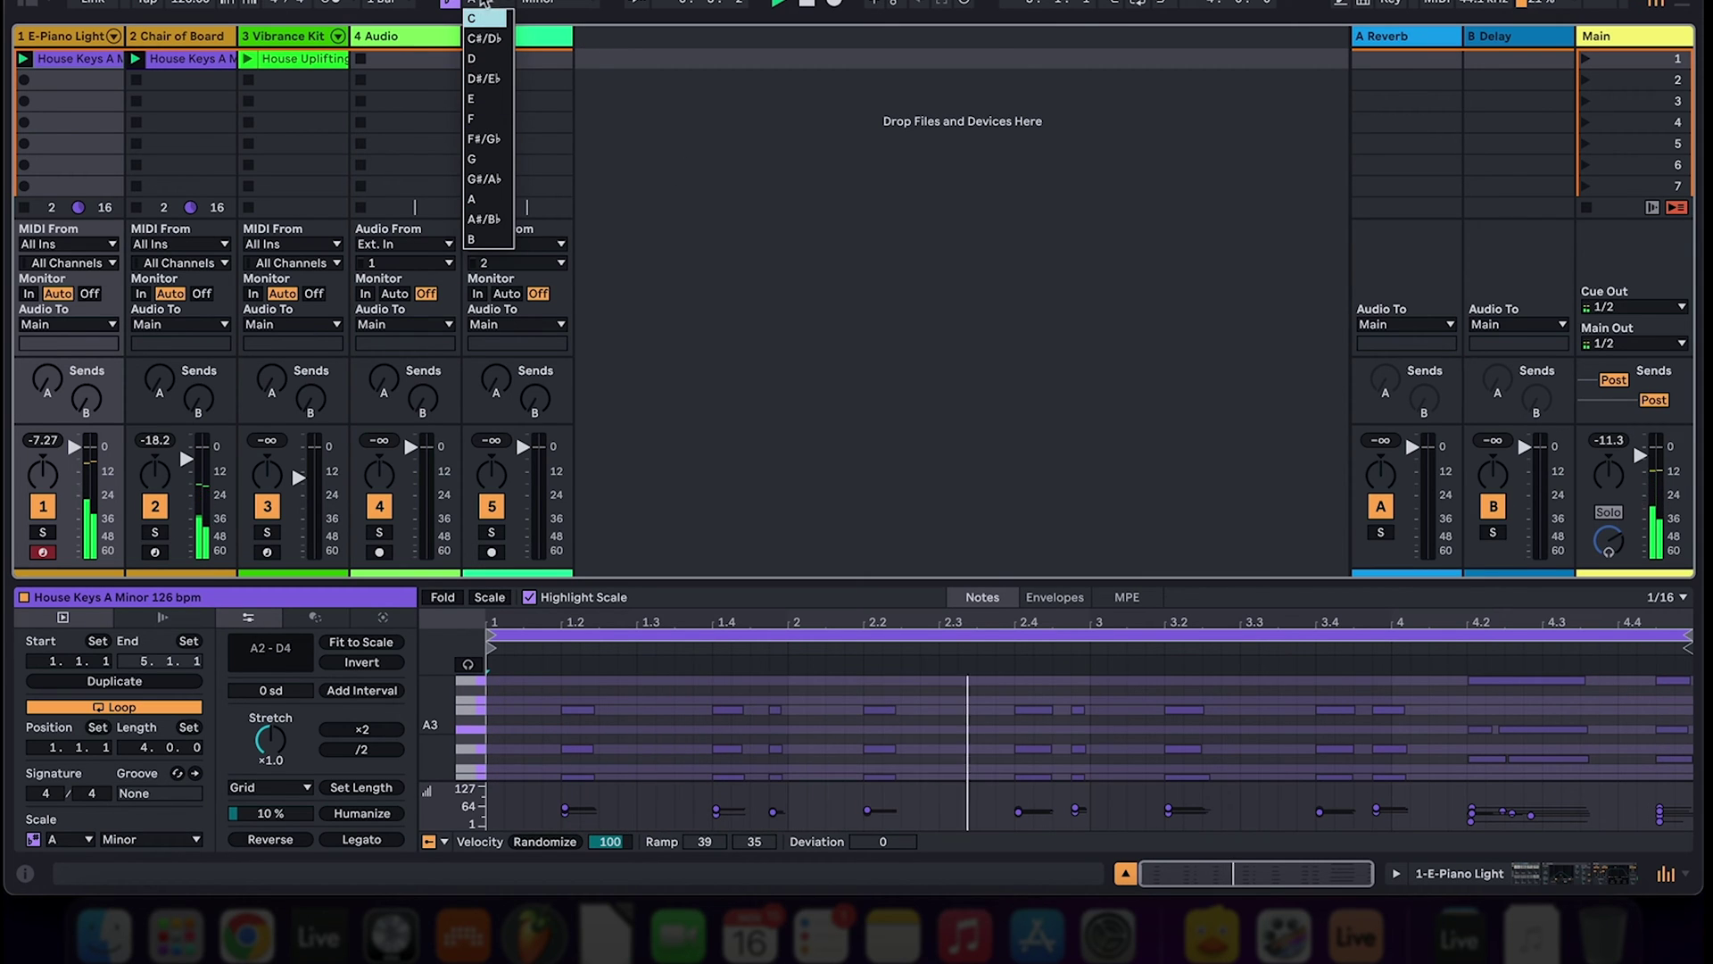
left_click(544, 4)
left_click(543, 4)
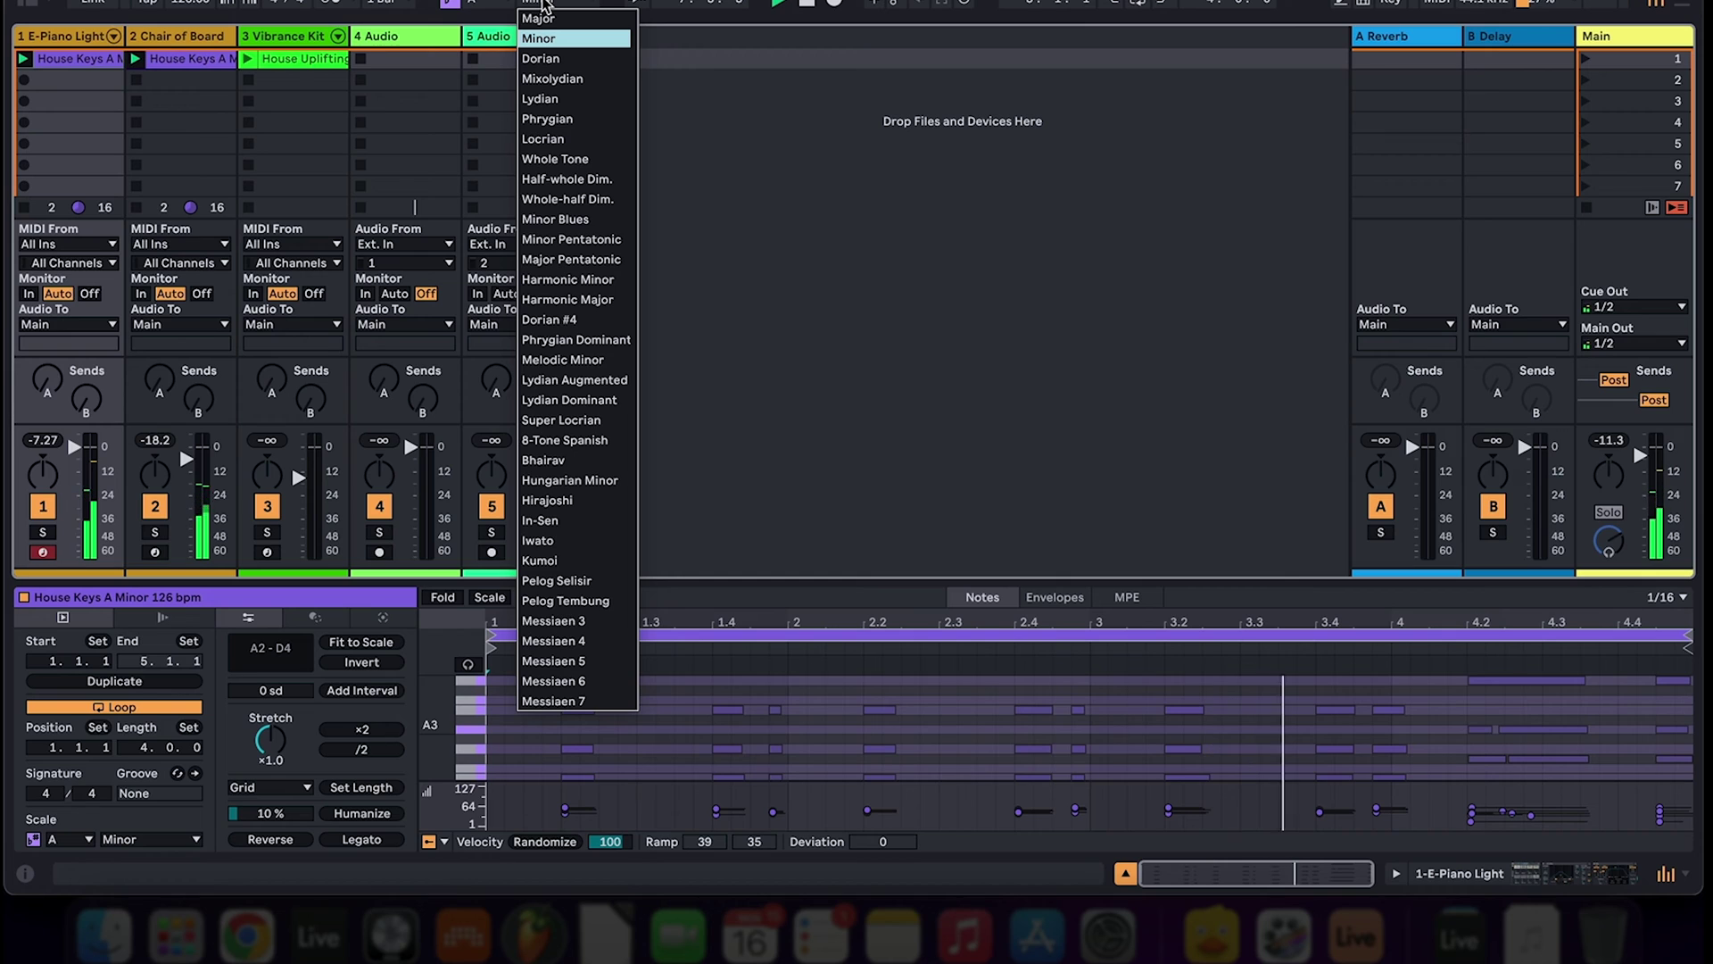
left_click(544, 4)
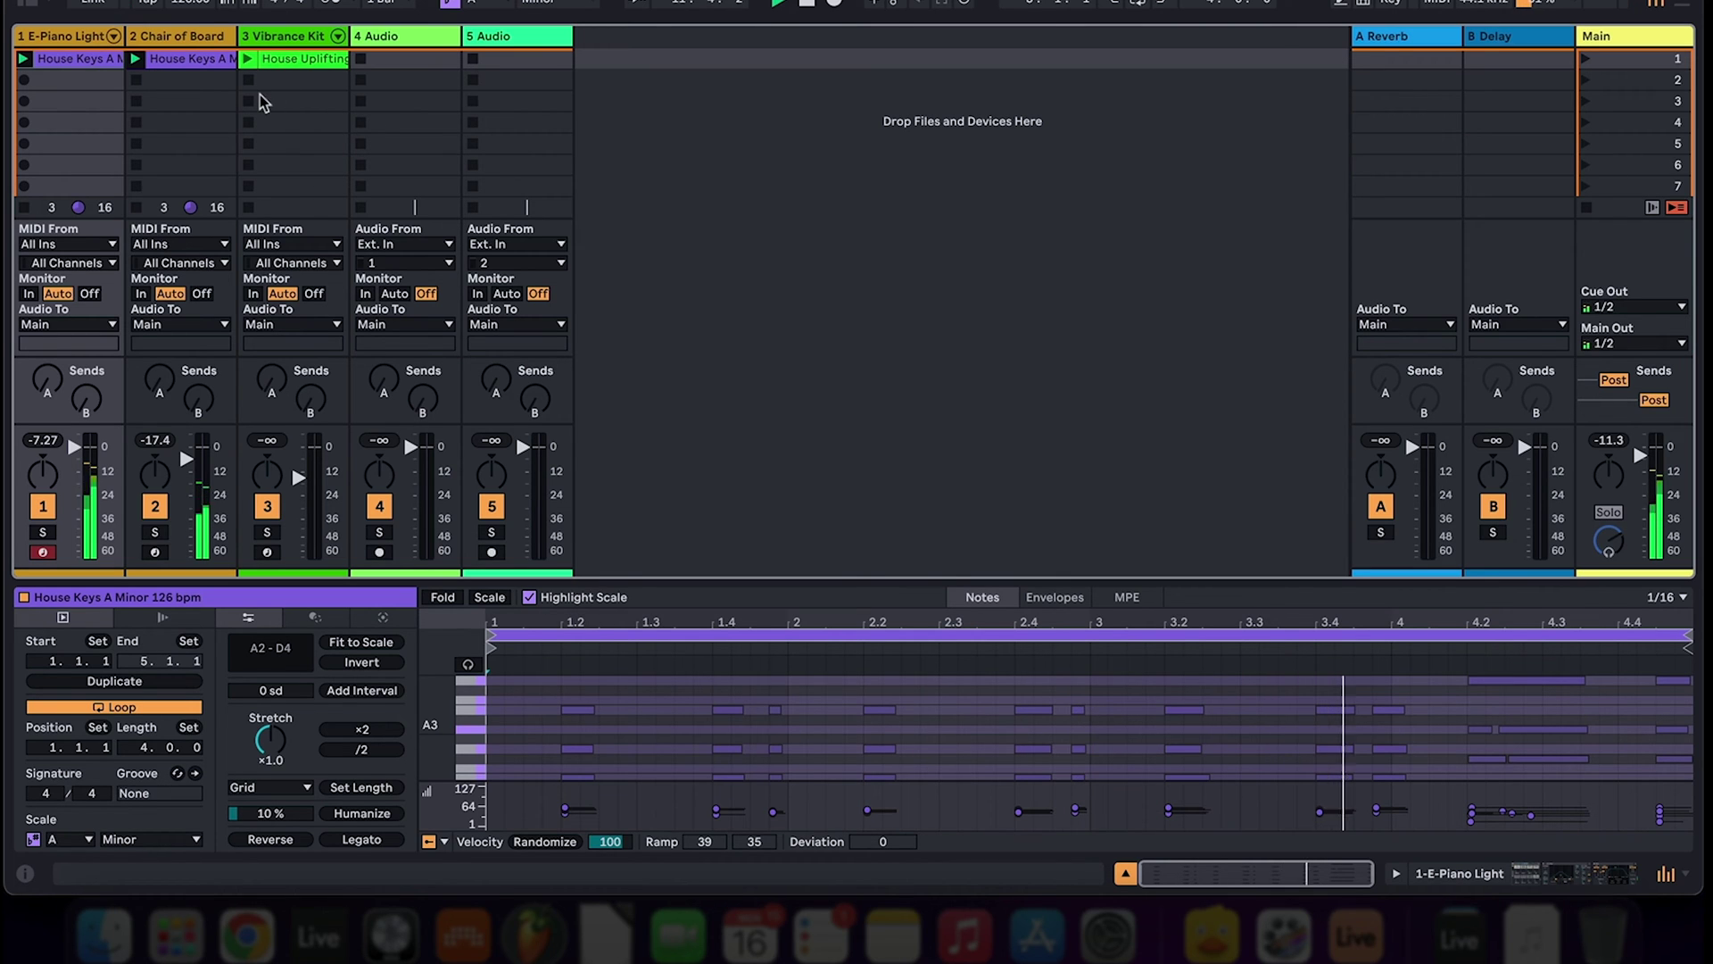
Set the clip's scale to A Lydian and move its notes onto that scale.
left_click(64, 839)
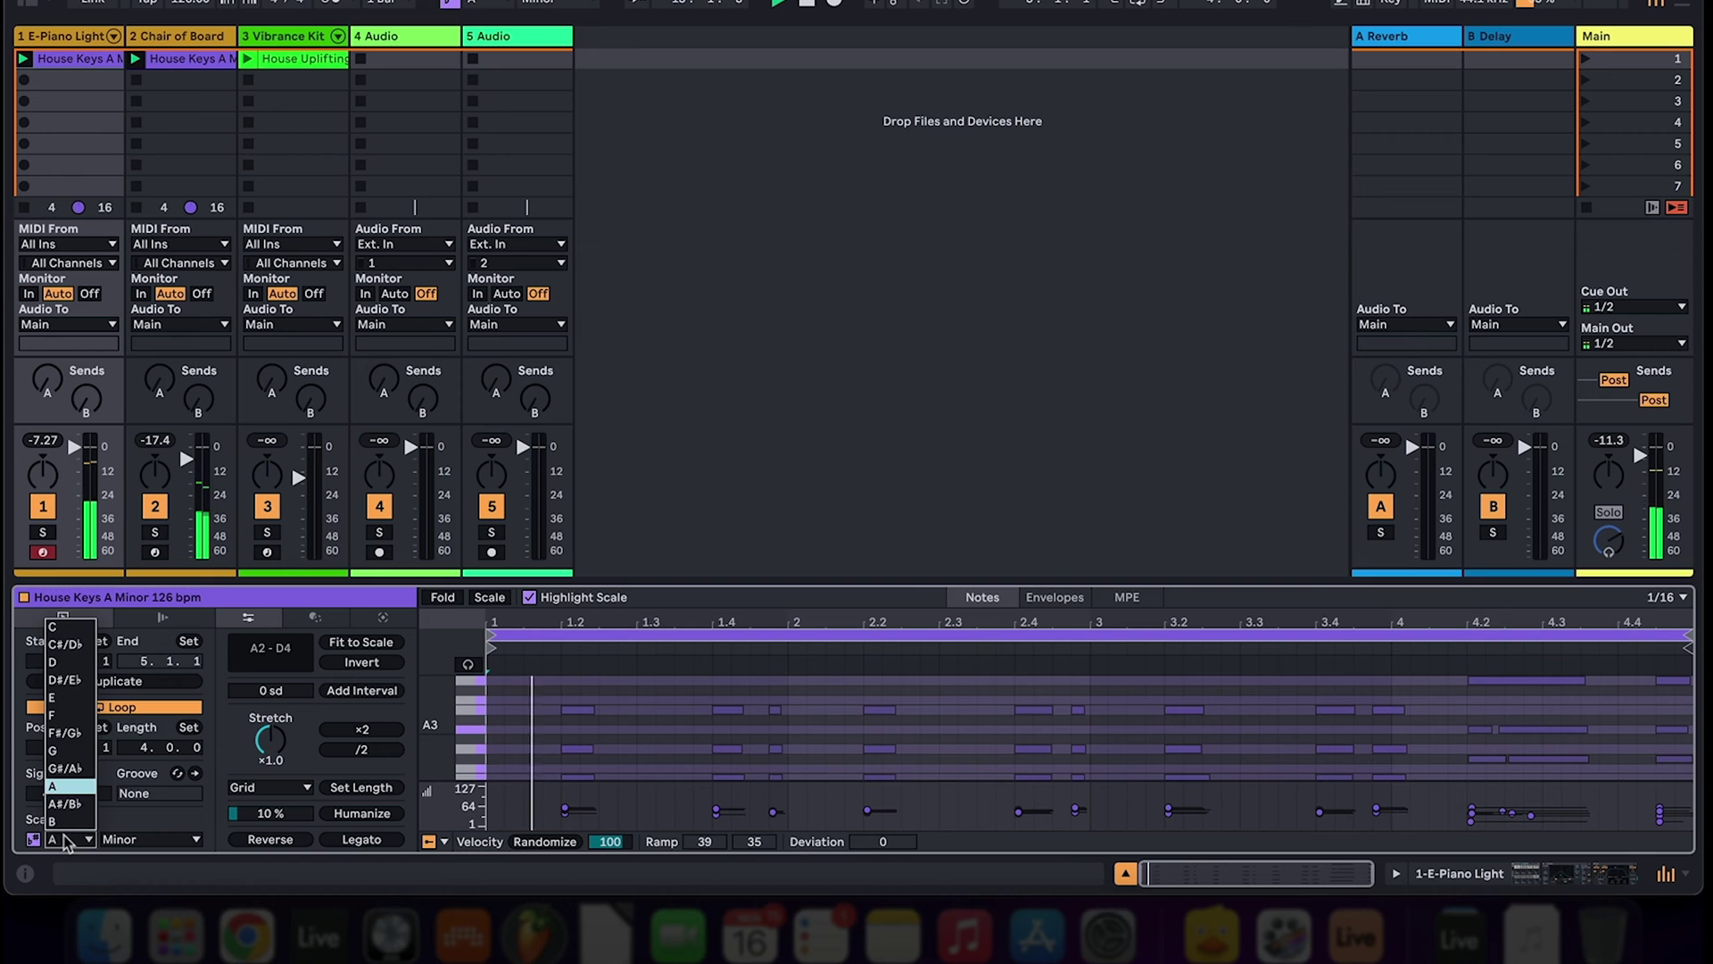
left_click(59, 785)
left_click(134, 839)
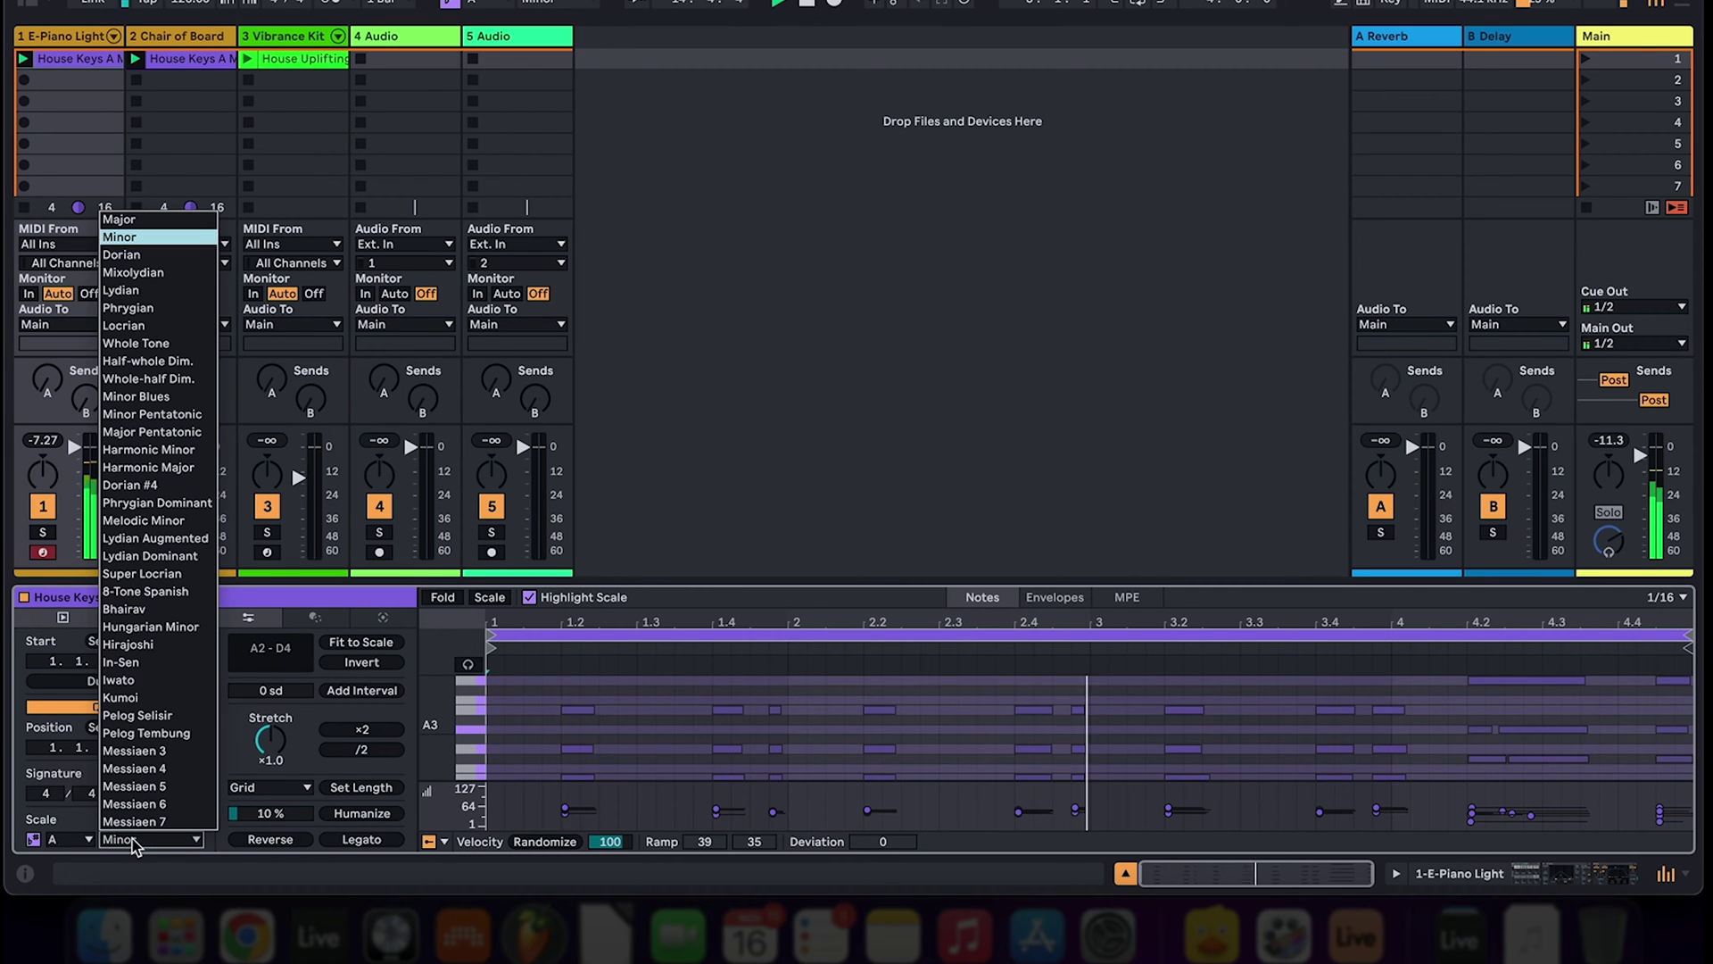
left_click(152, 288)
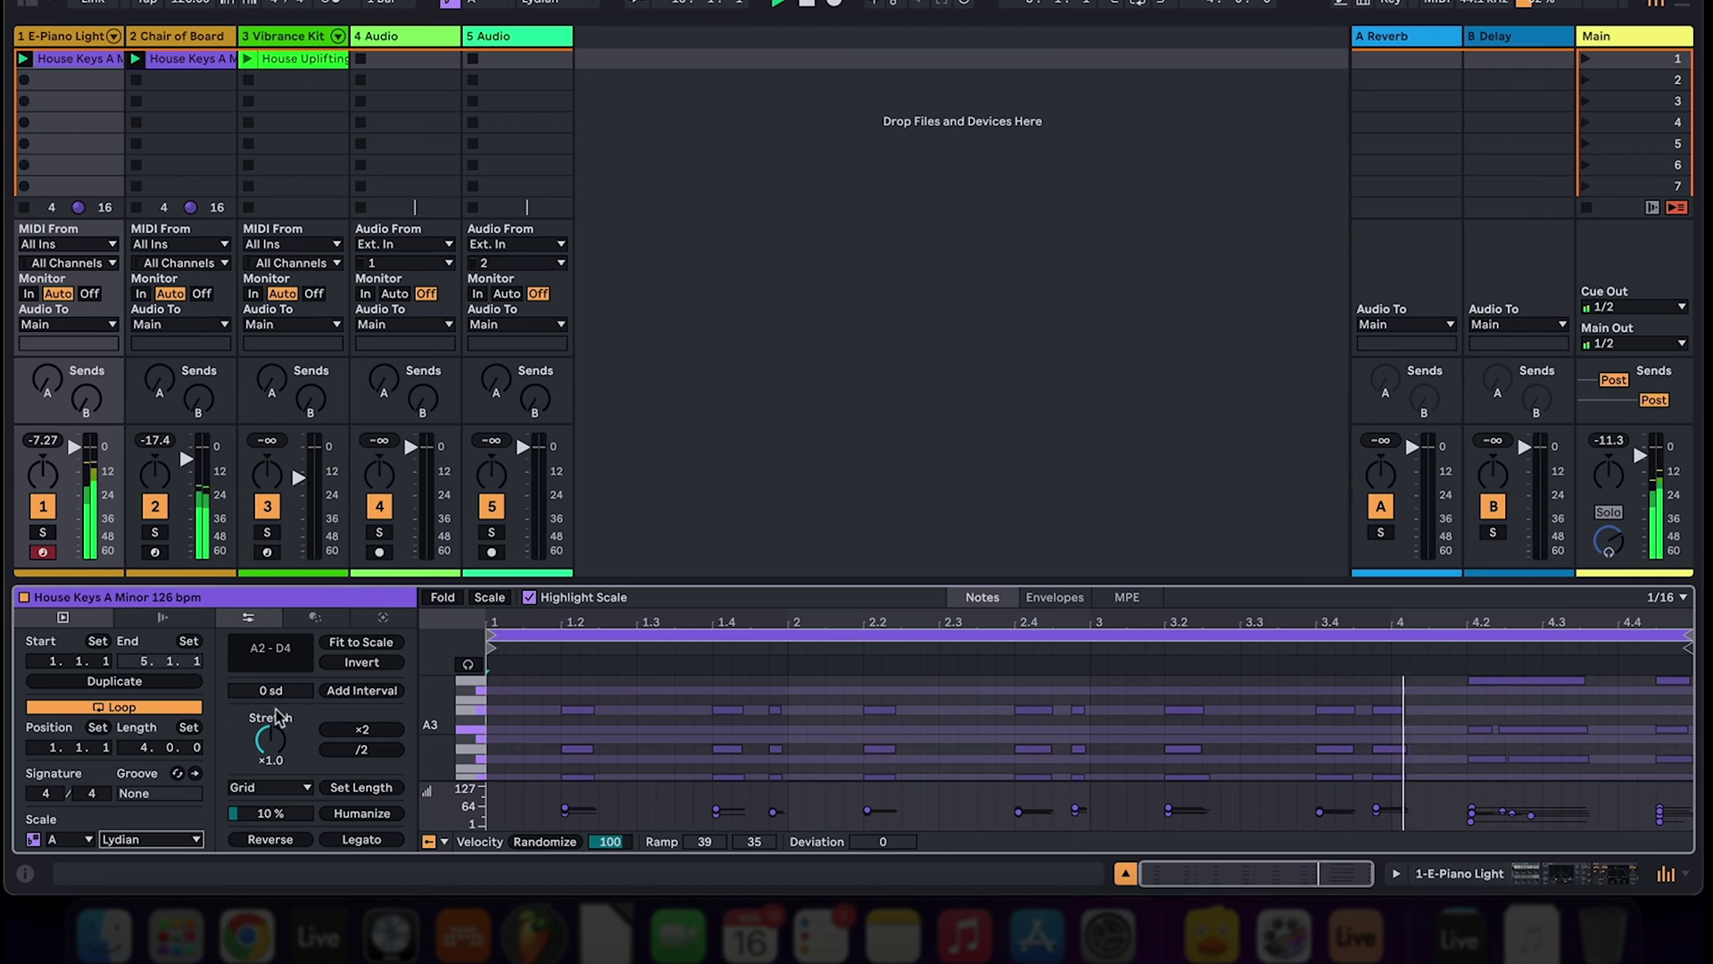
left_click(357, 643)
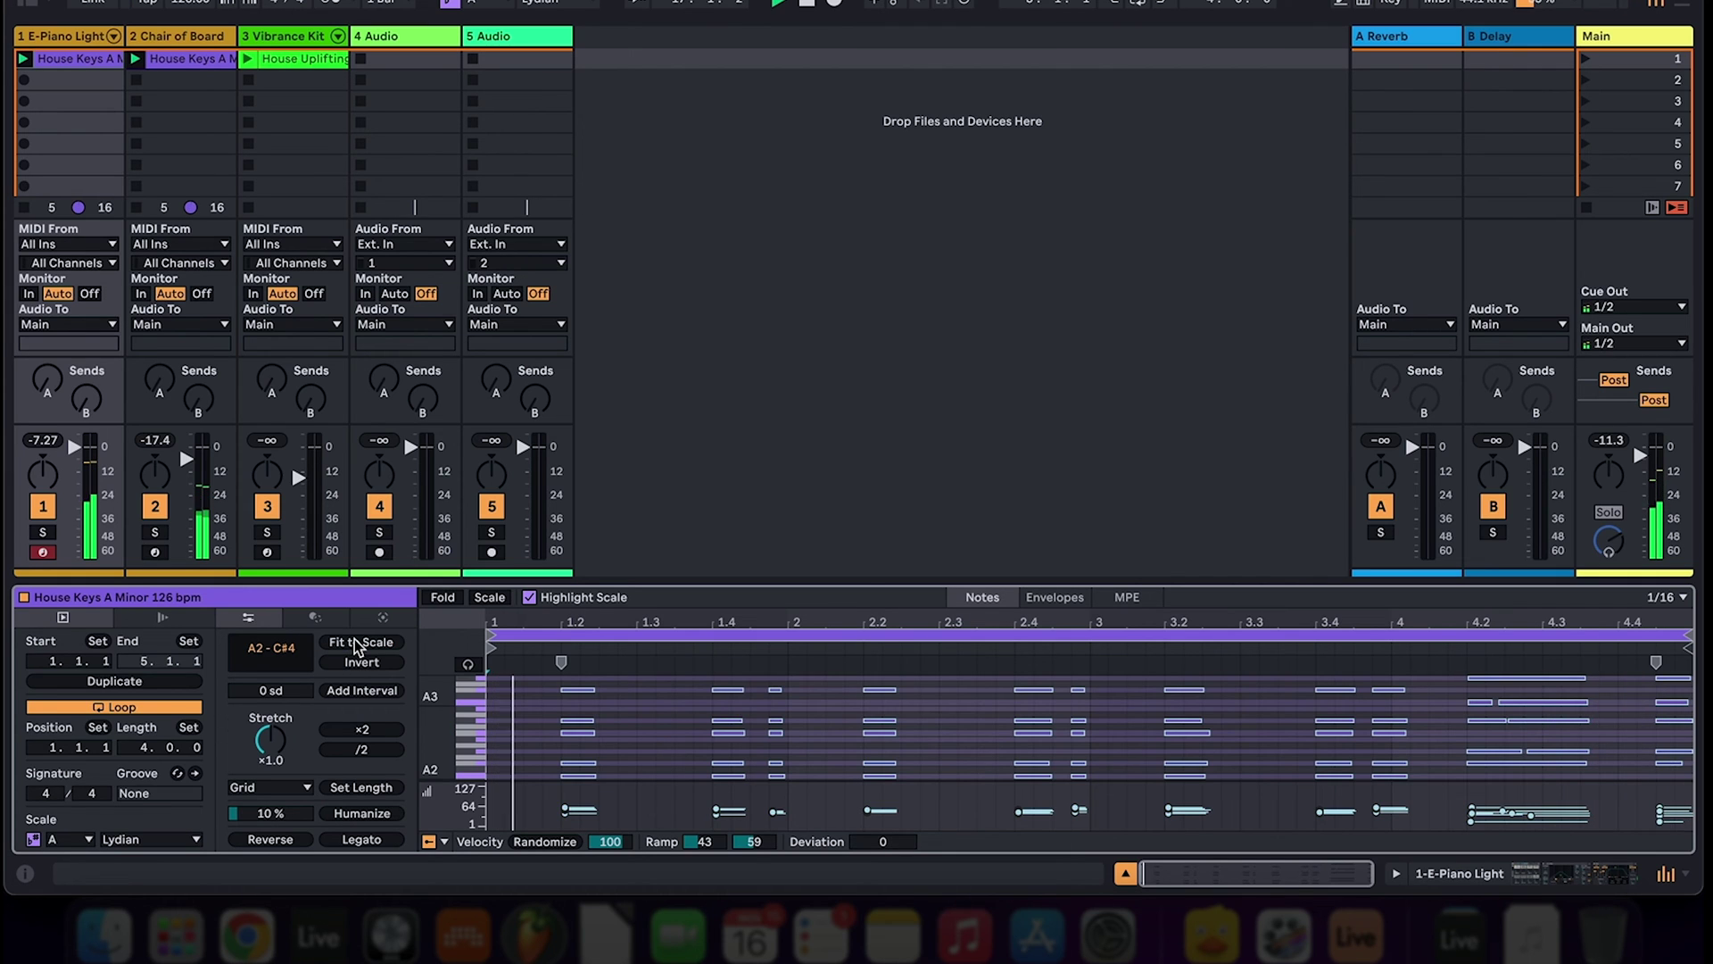
Deselect the notes, fold the piano roll to the scale, and show Chair of Board's devices.
key("Escape")
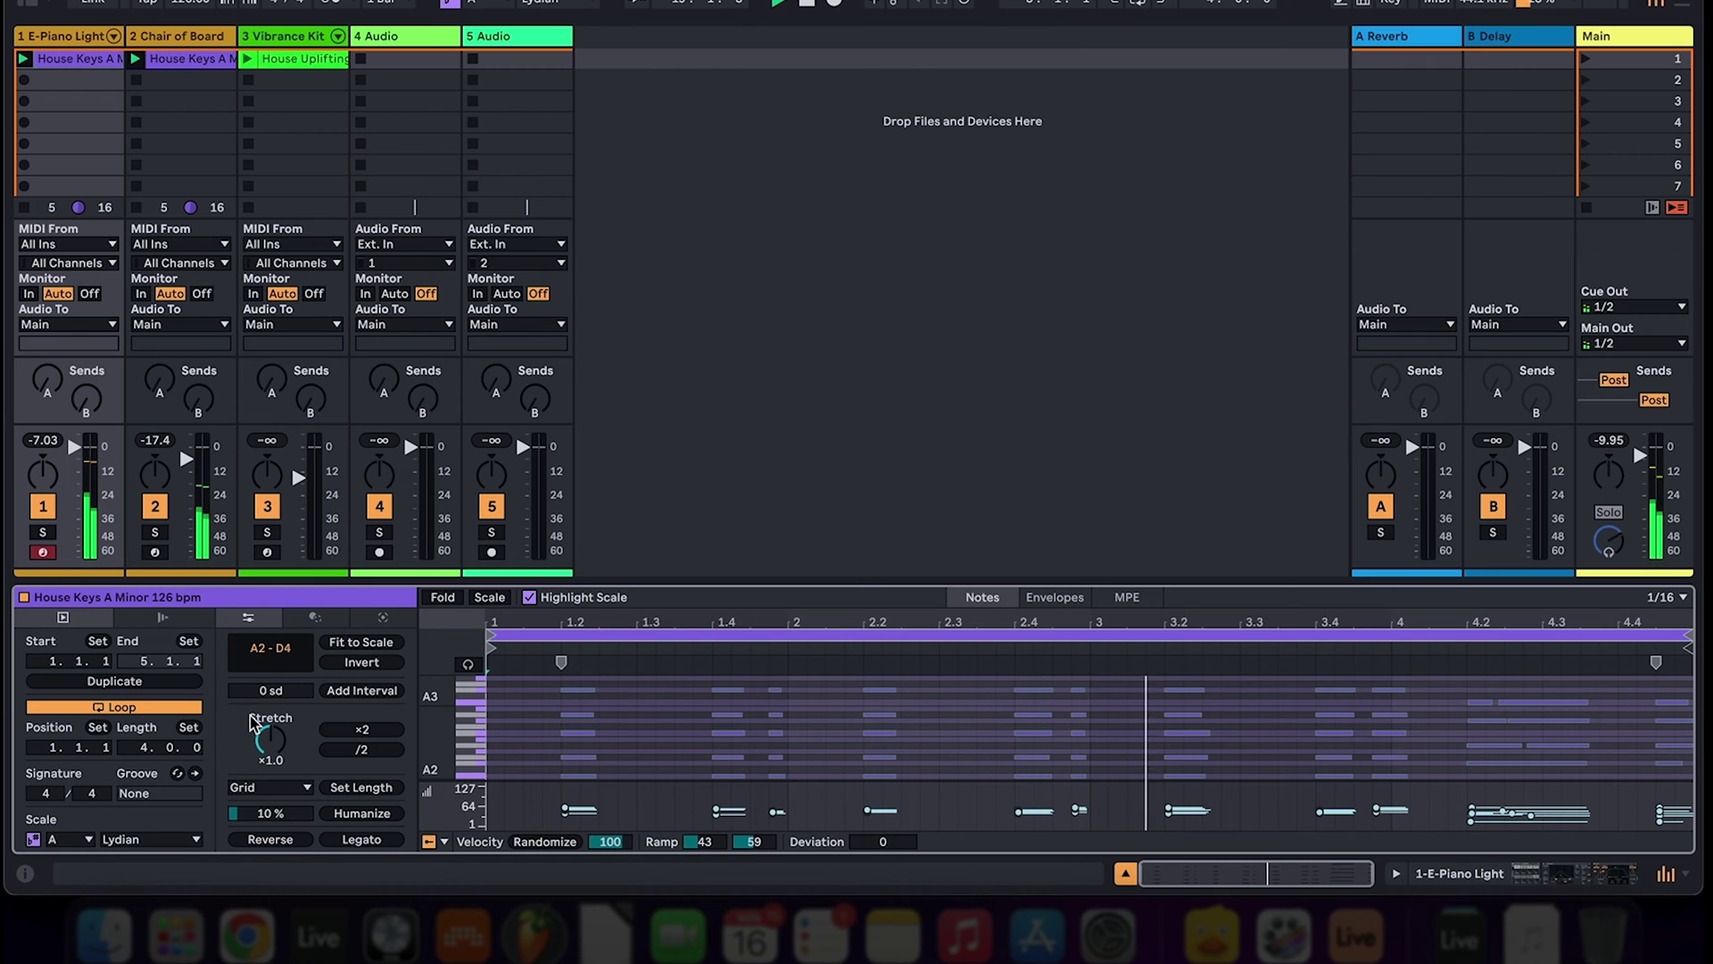
left_click(489, 597)
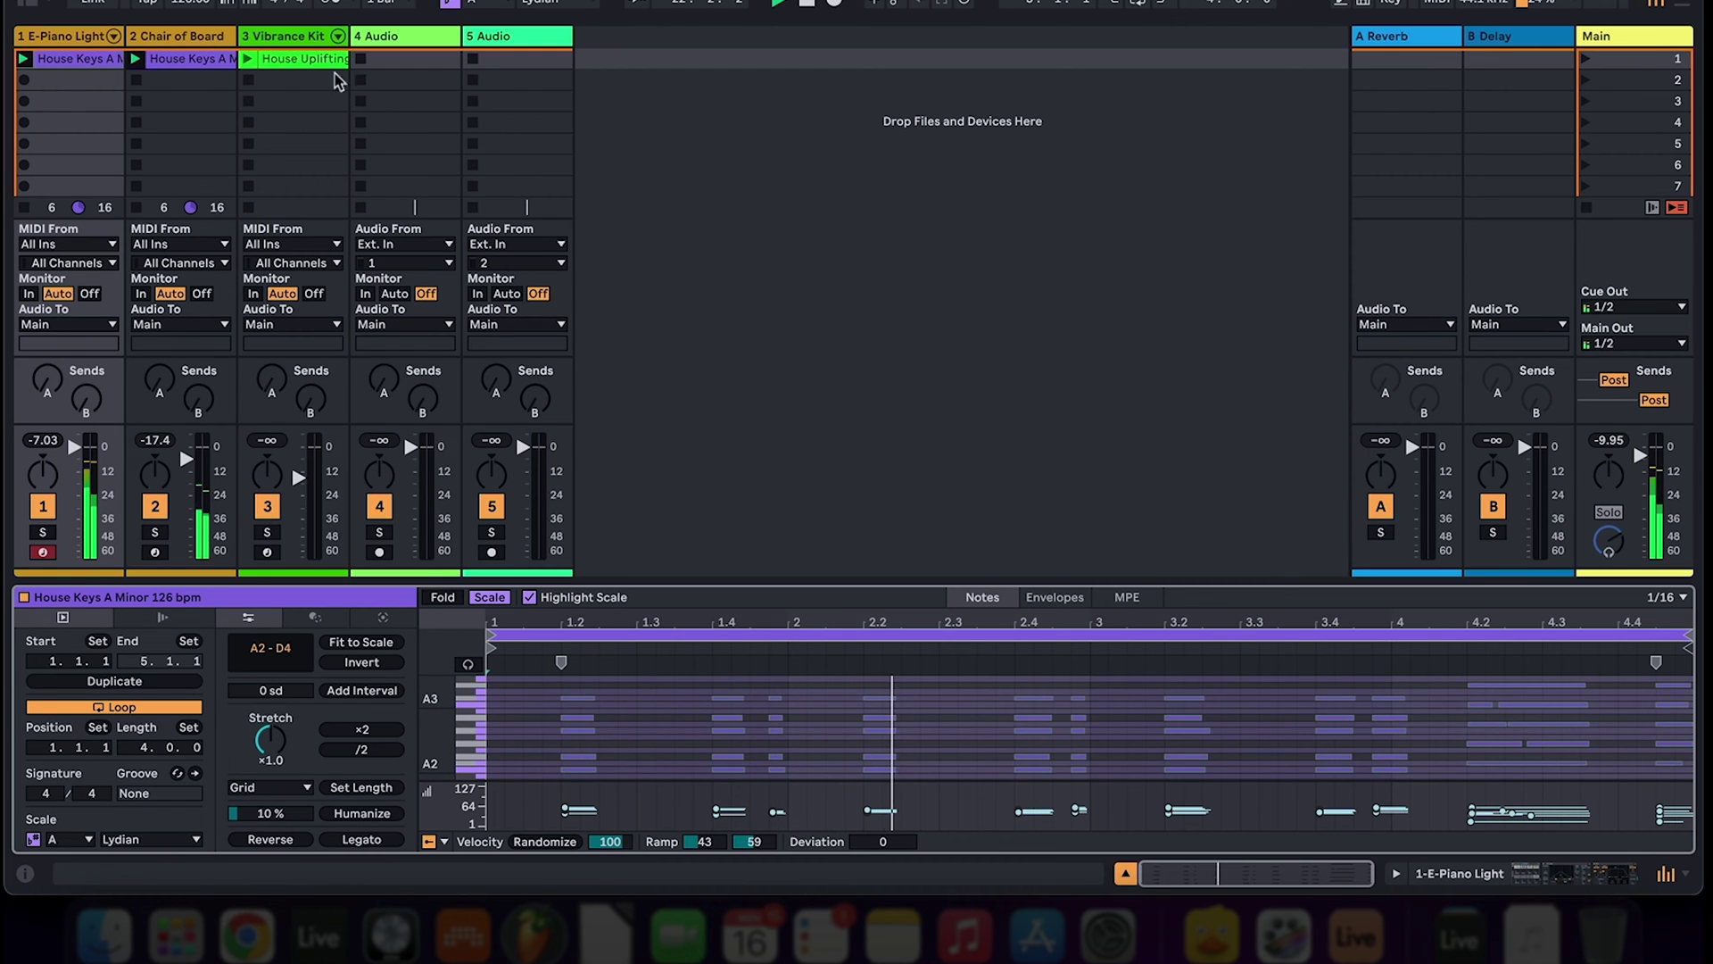
left_click(164, 43)
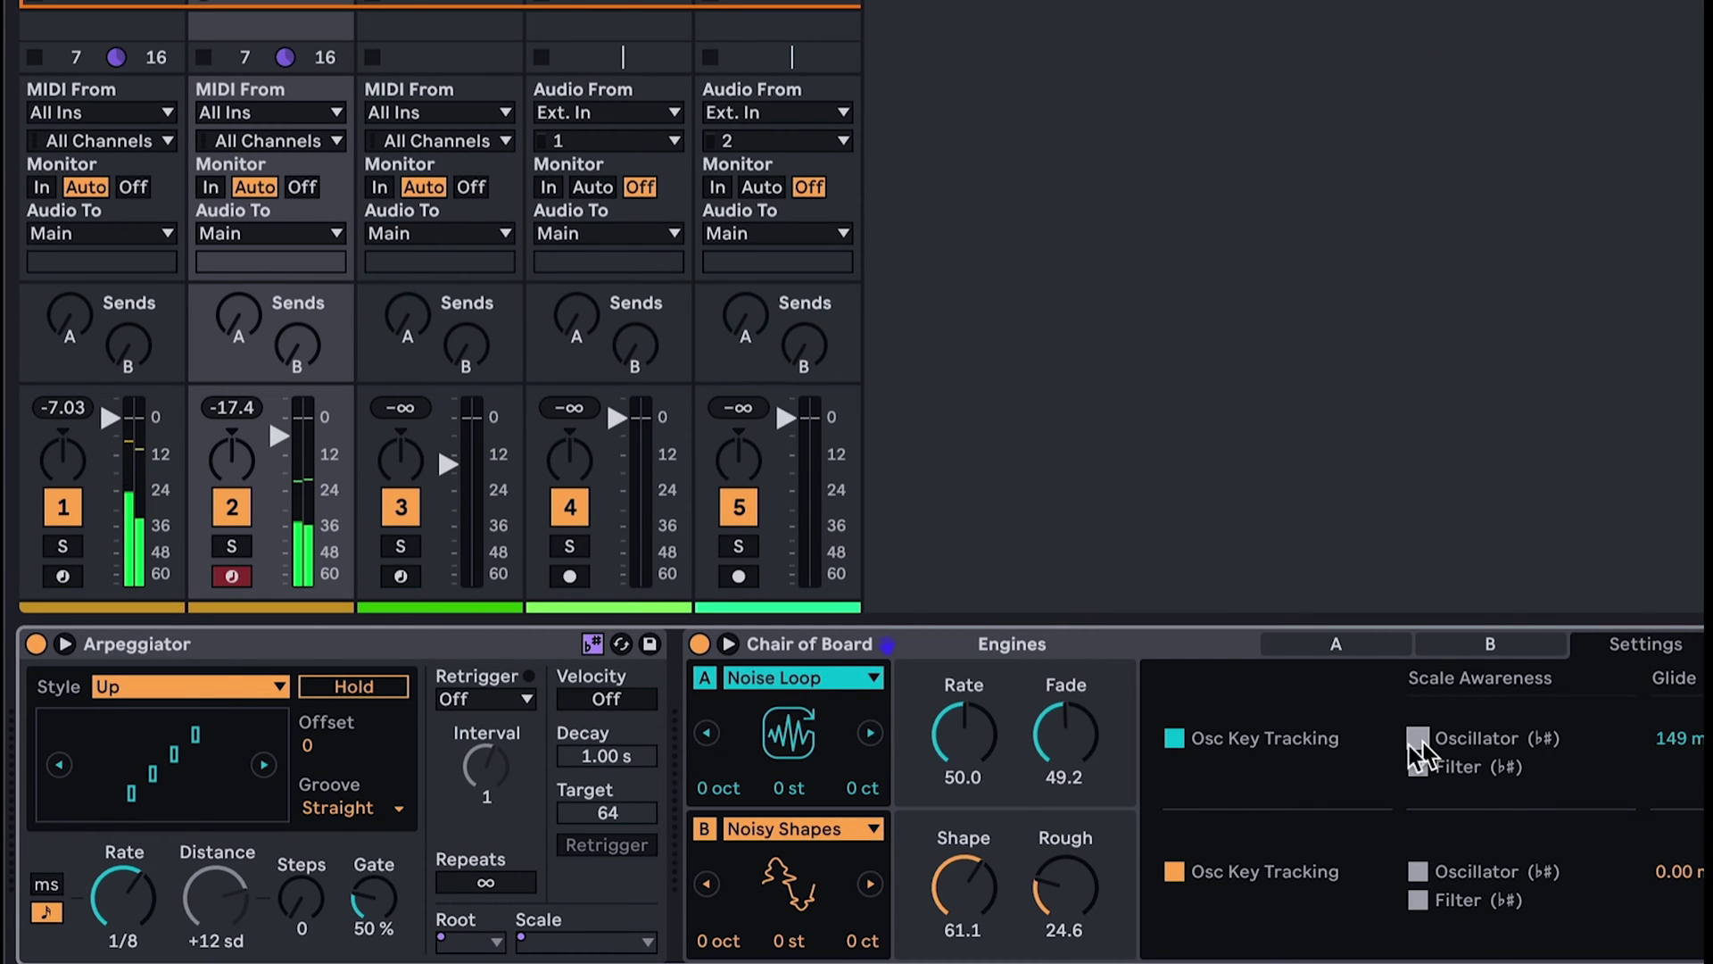
Turn on the Arpeggiator's scale awareness so it follows the clip's scale.
left_click(593, 644)
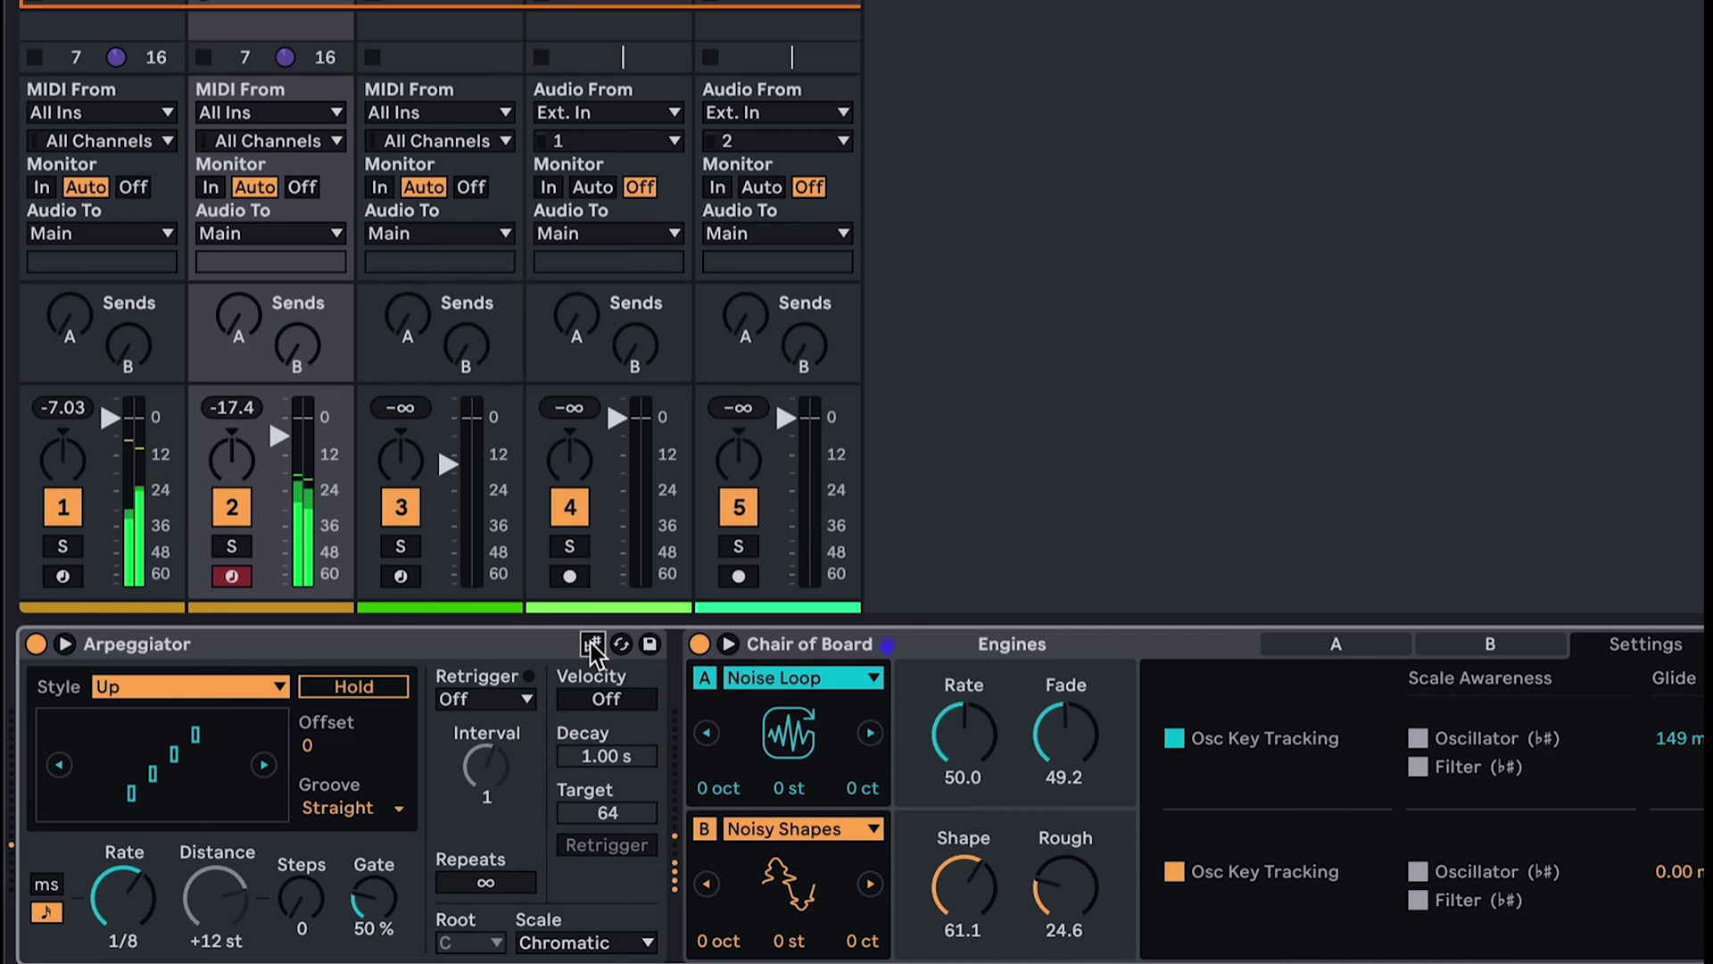
left_click(592, 646)
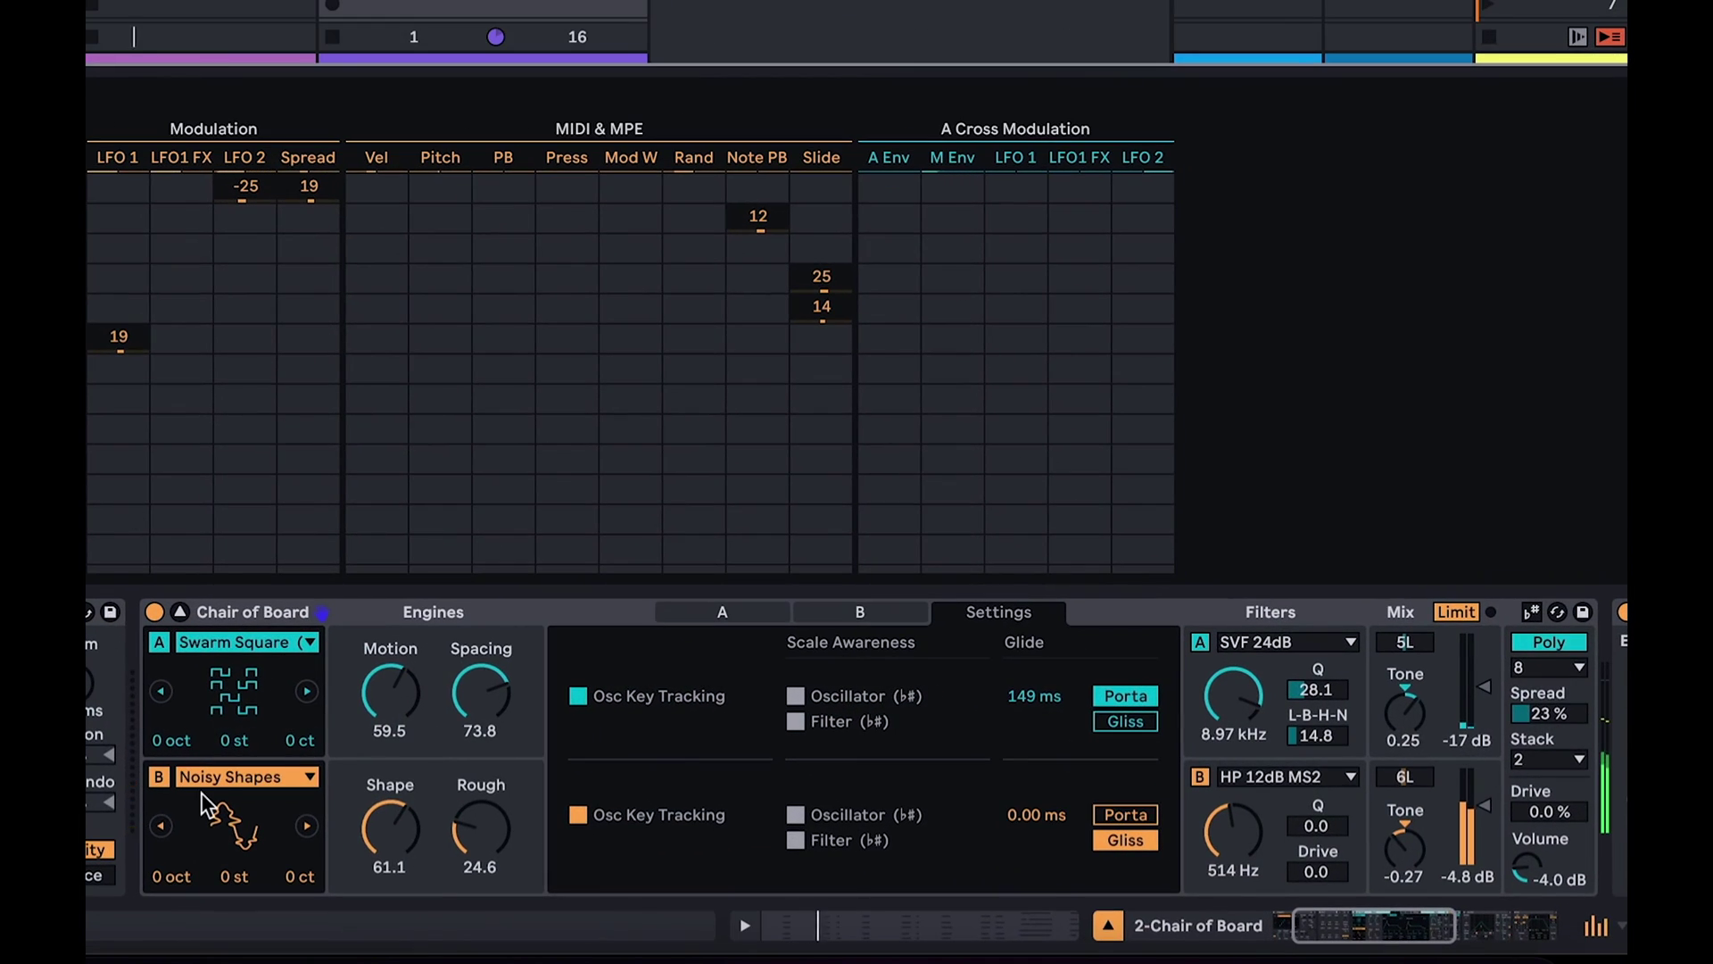
Set oscillator B to Swarm Square and turn on the synth's scale awareness.
left_click(218, 772)
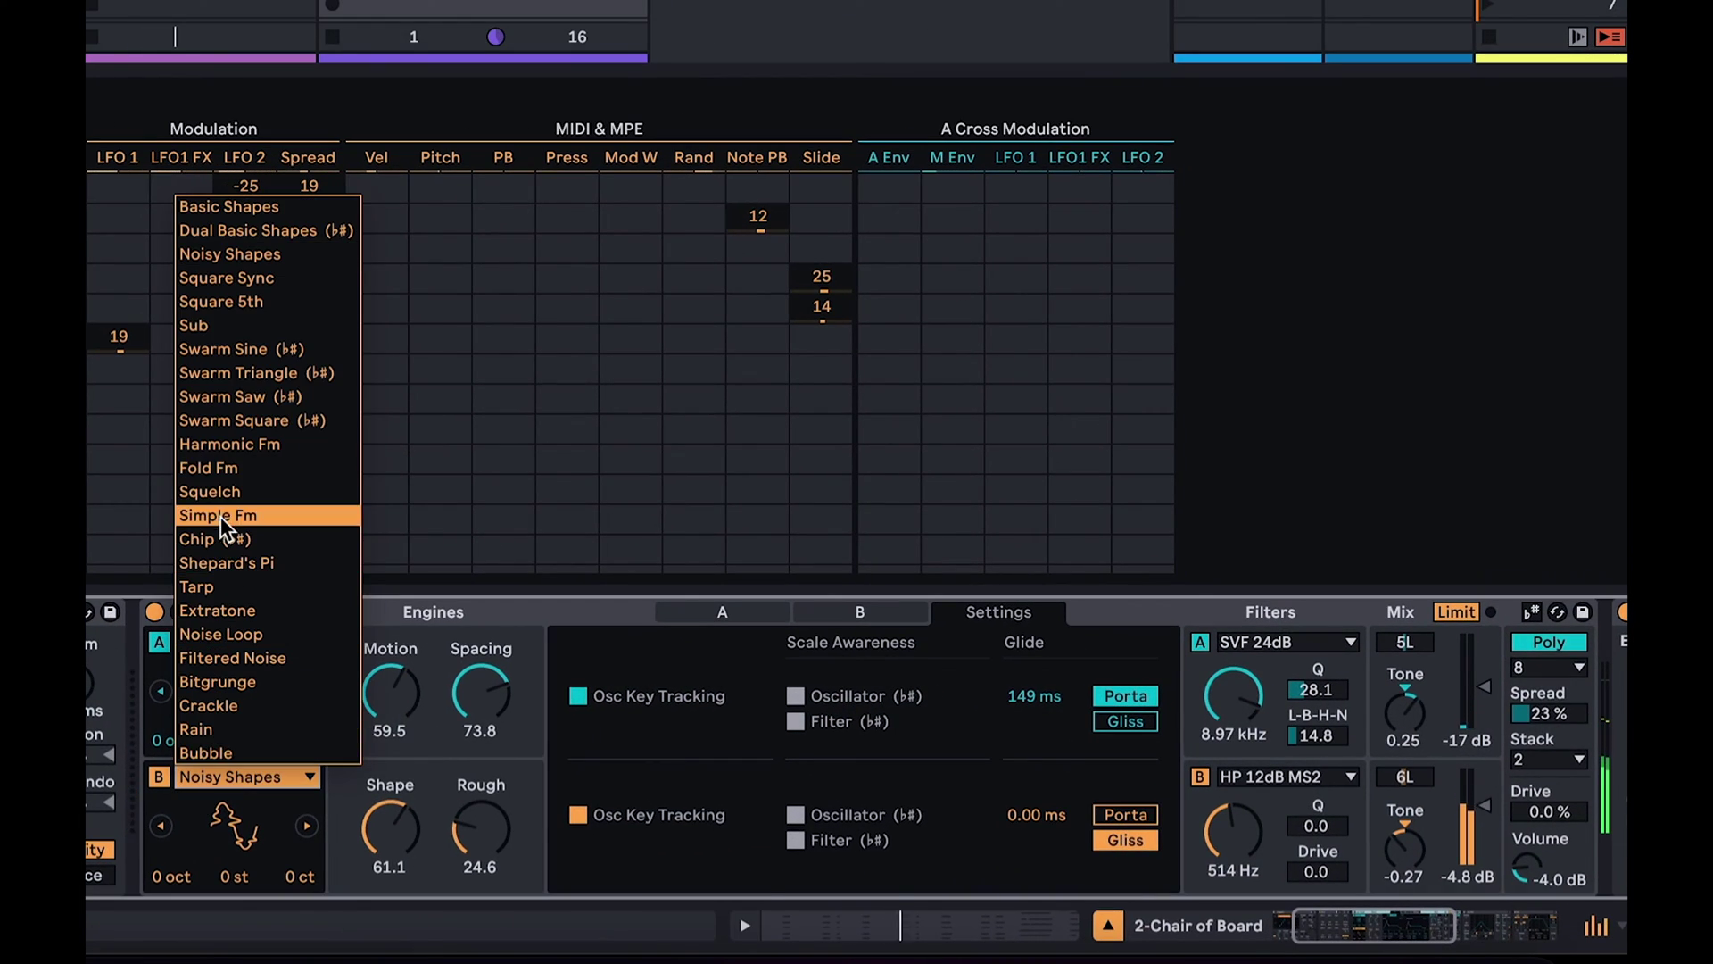
left_click(213, 427)
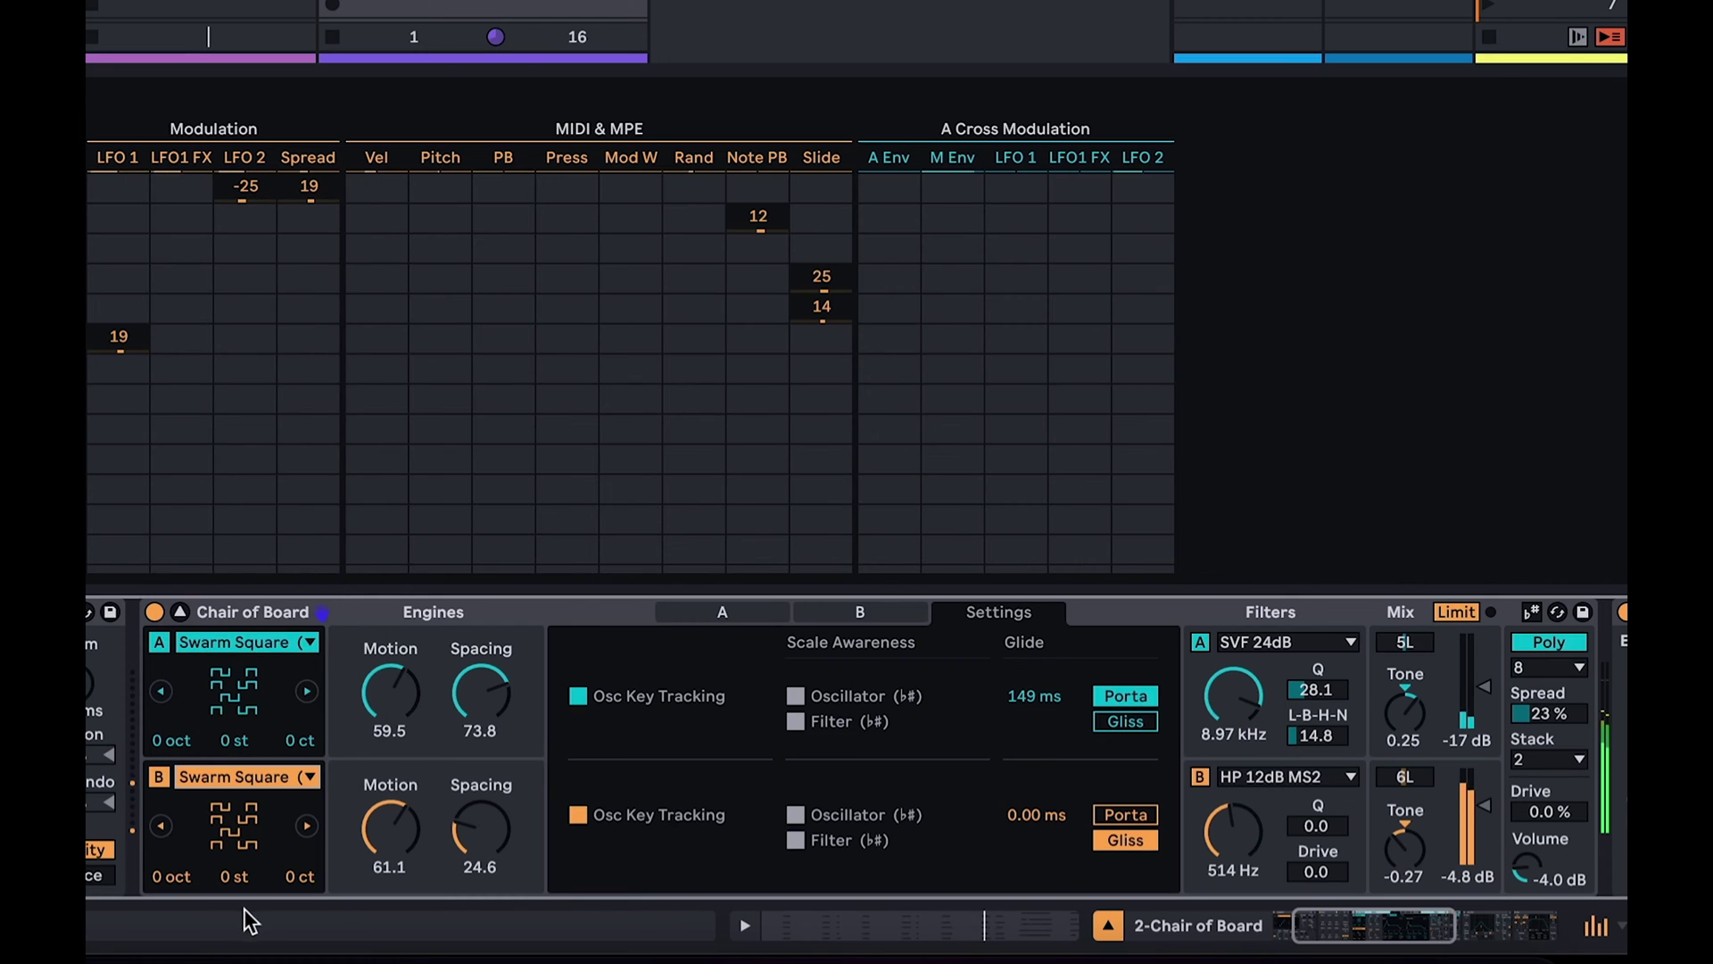
left_click(1531, 611)
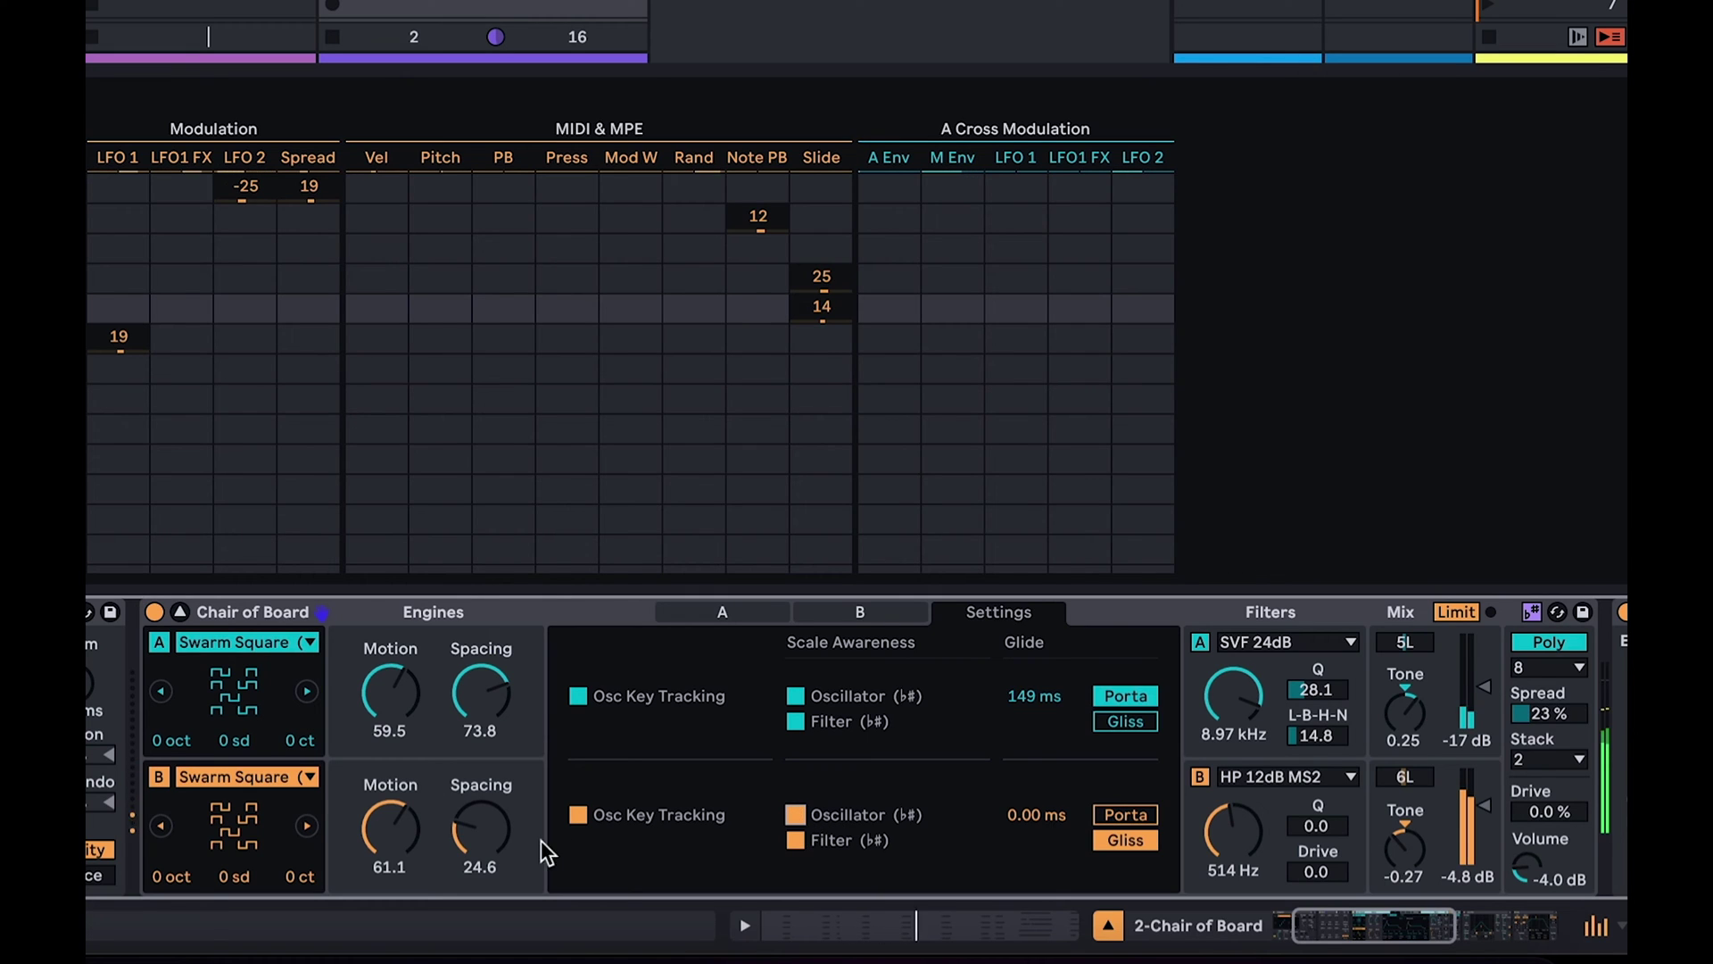
Adjust oscillator B's Motion and Spacing (Spacing 33.3) and transpose B by 5 sd.
left_click_drag(481, 830, 482, 796)
left_click_drag(398, 834, 398, 892)
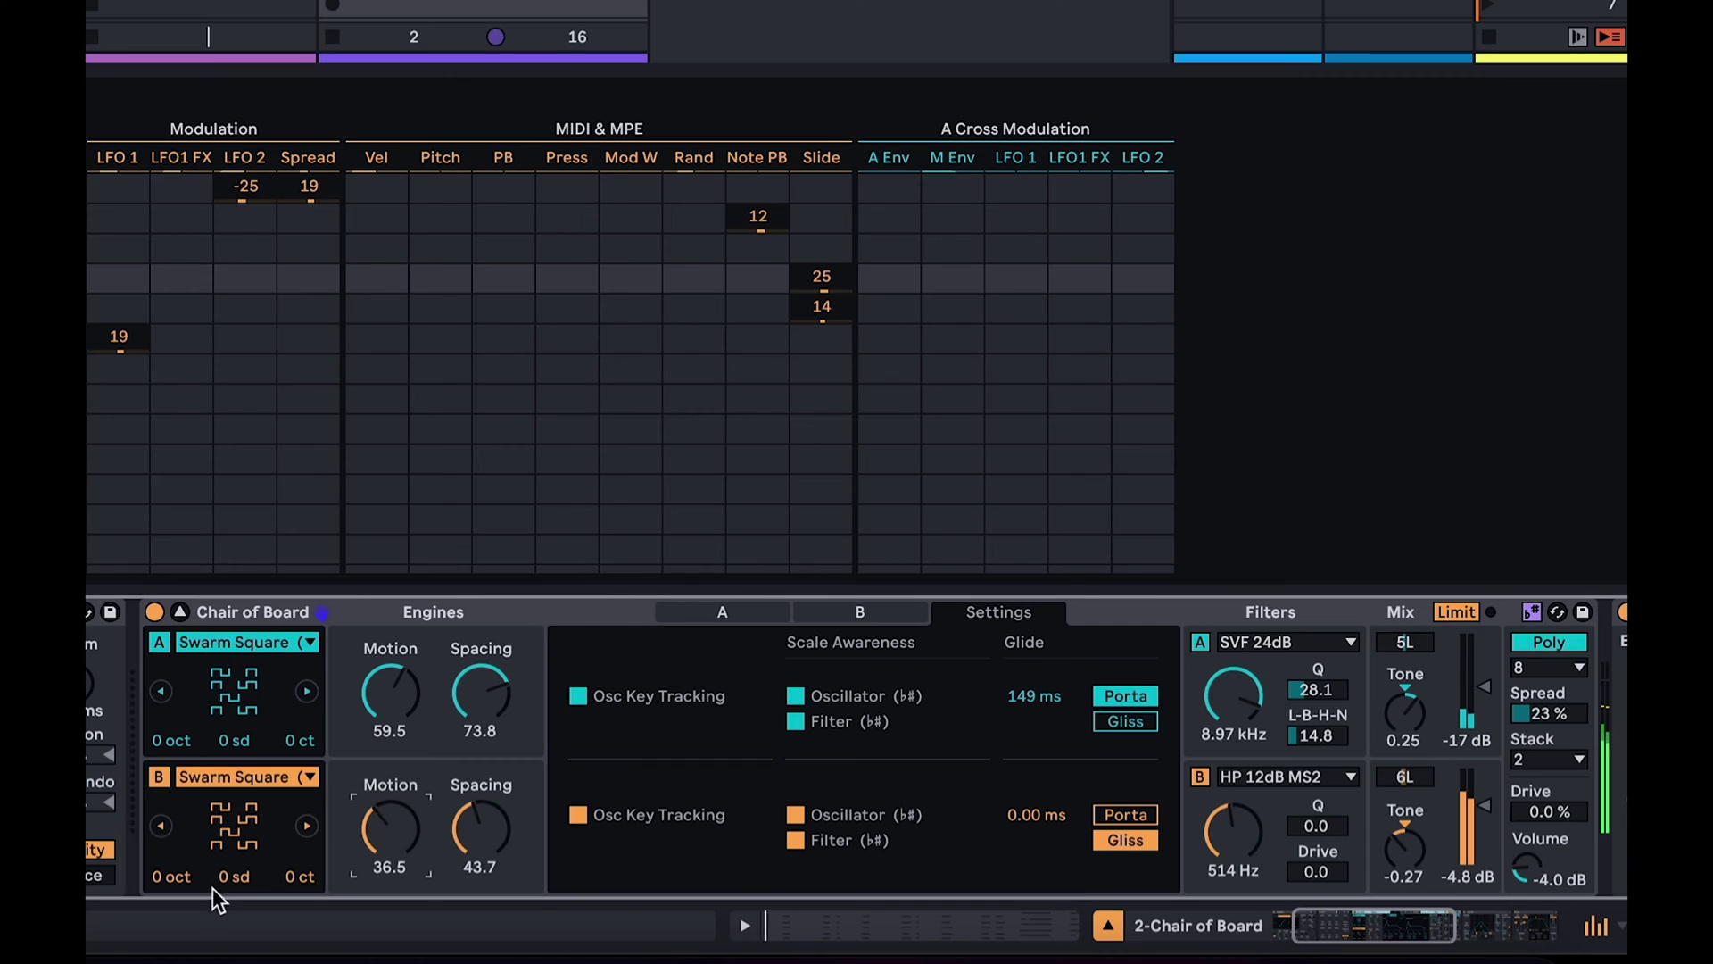
left_click(234, 877)
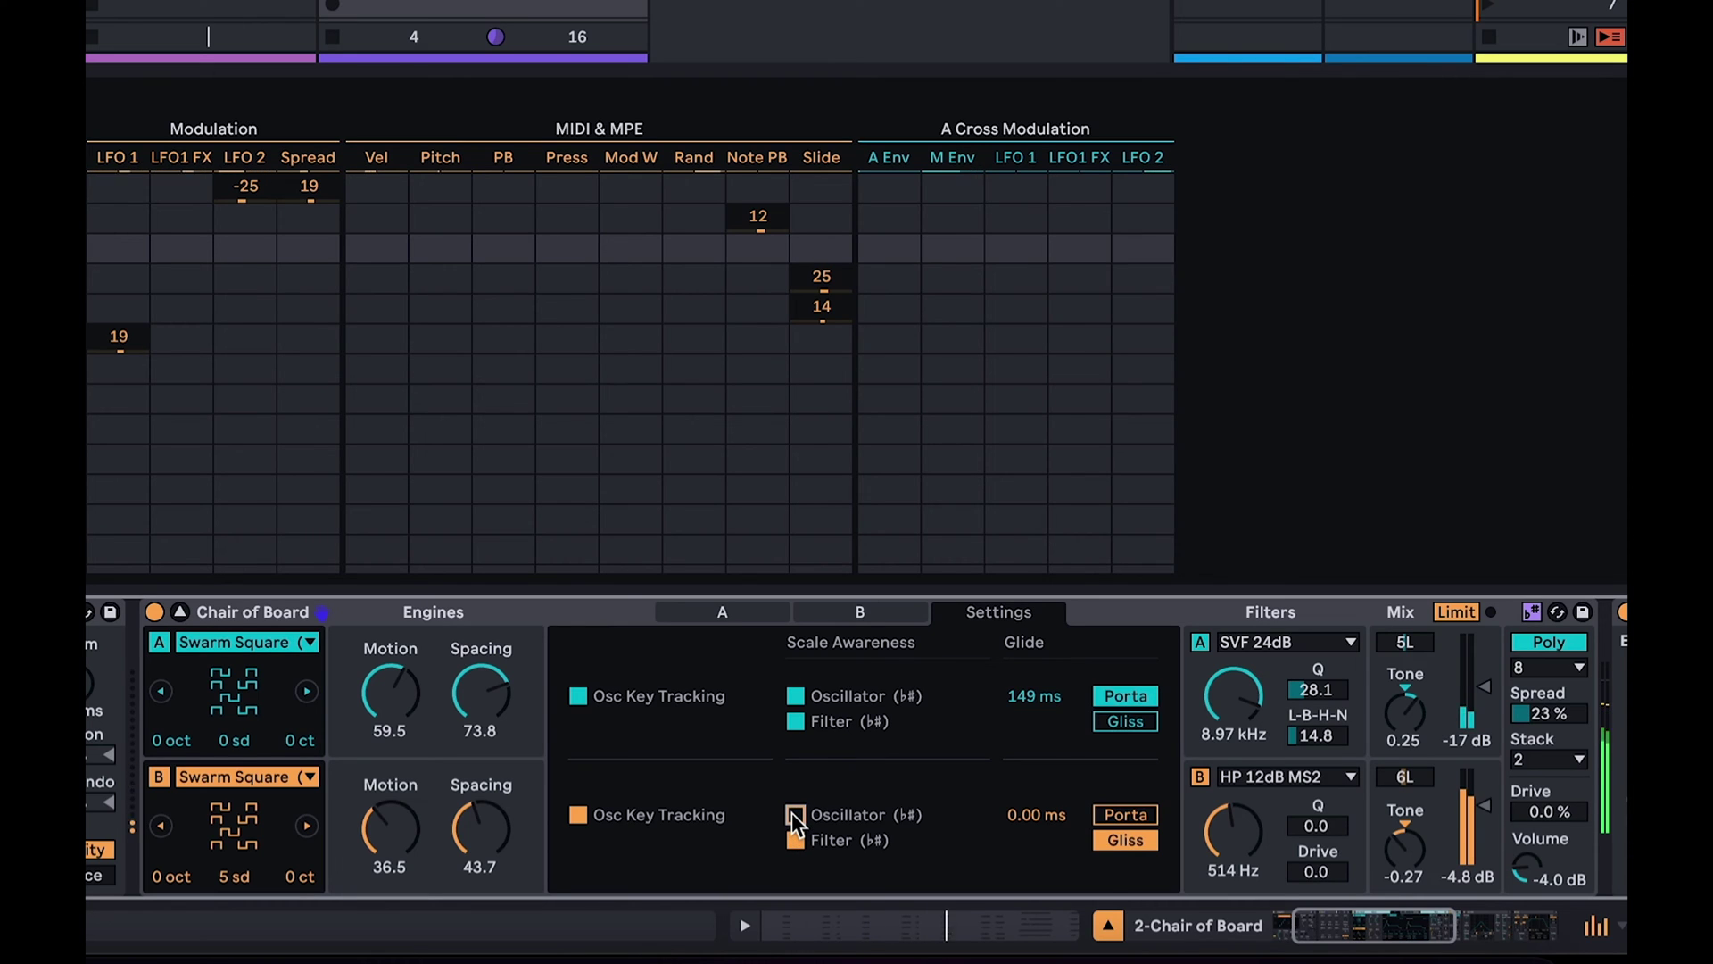
left_click_drag(474, 795, 474, 848)
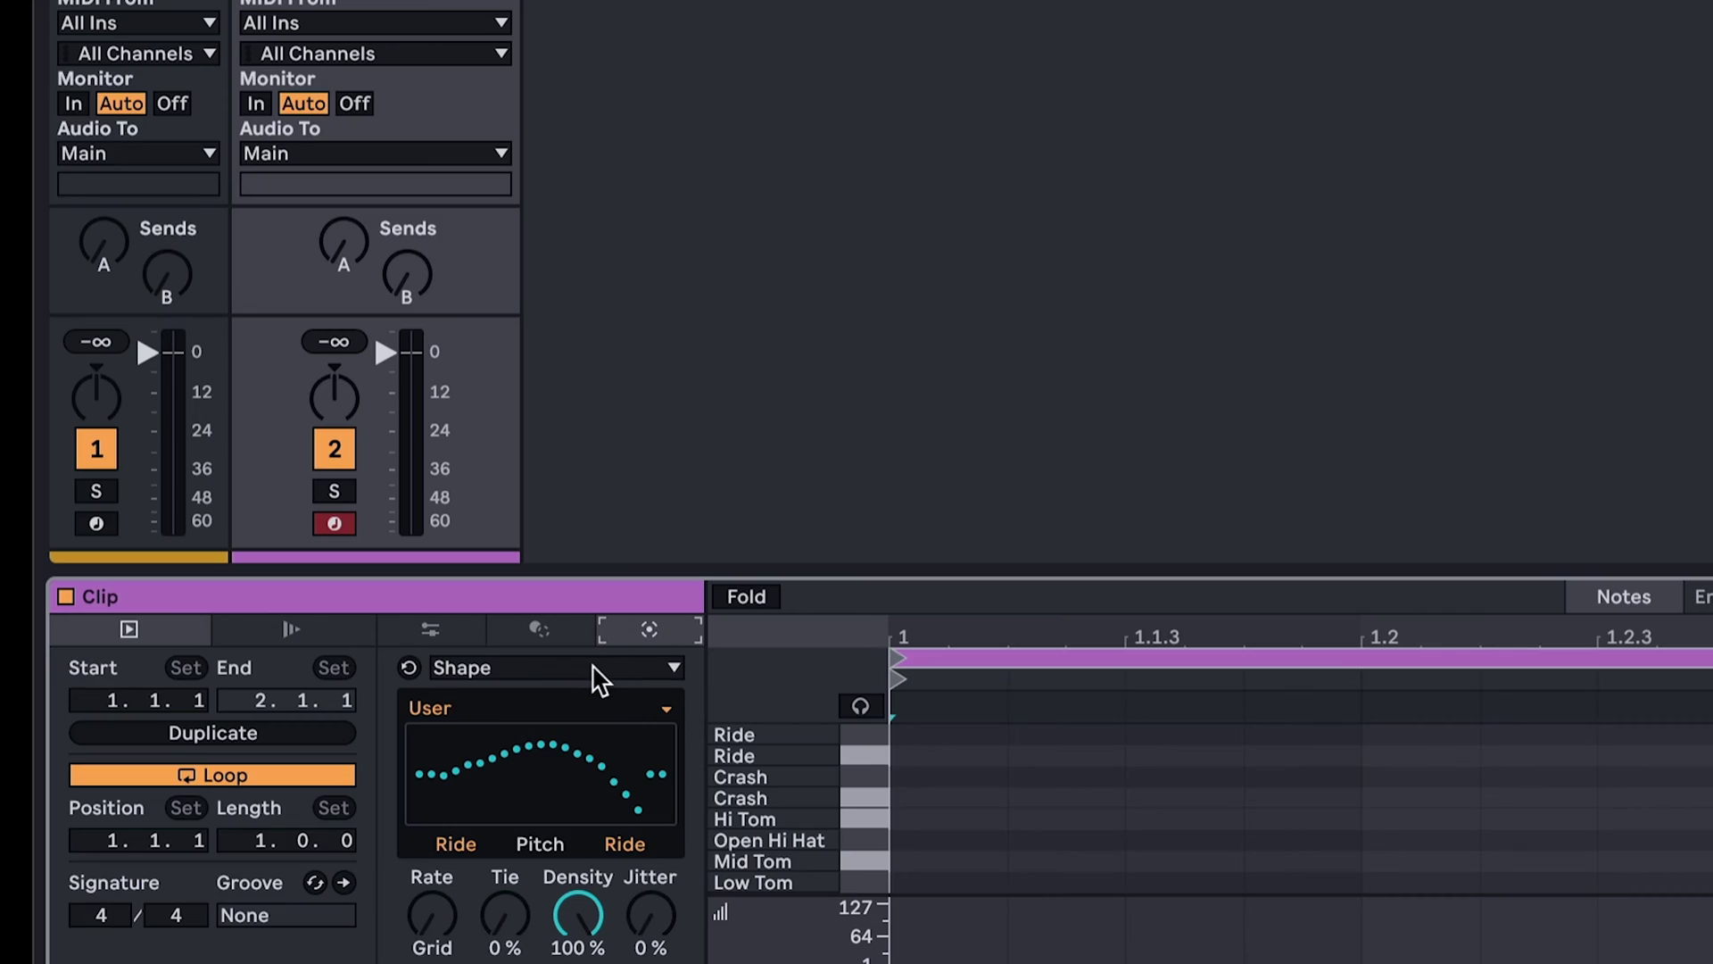
Generate a 7-step Rhythm pattern in the drum clip, retargeted from Bass Drum to Snare Drum.
left_click(600, 680)
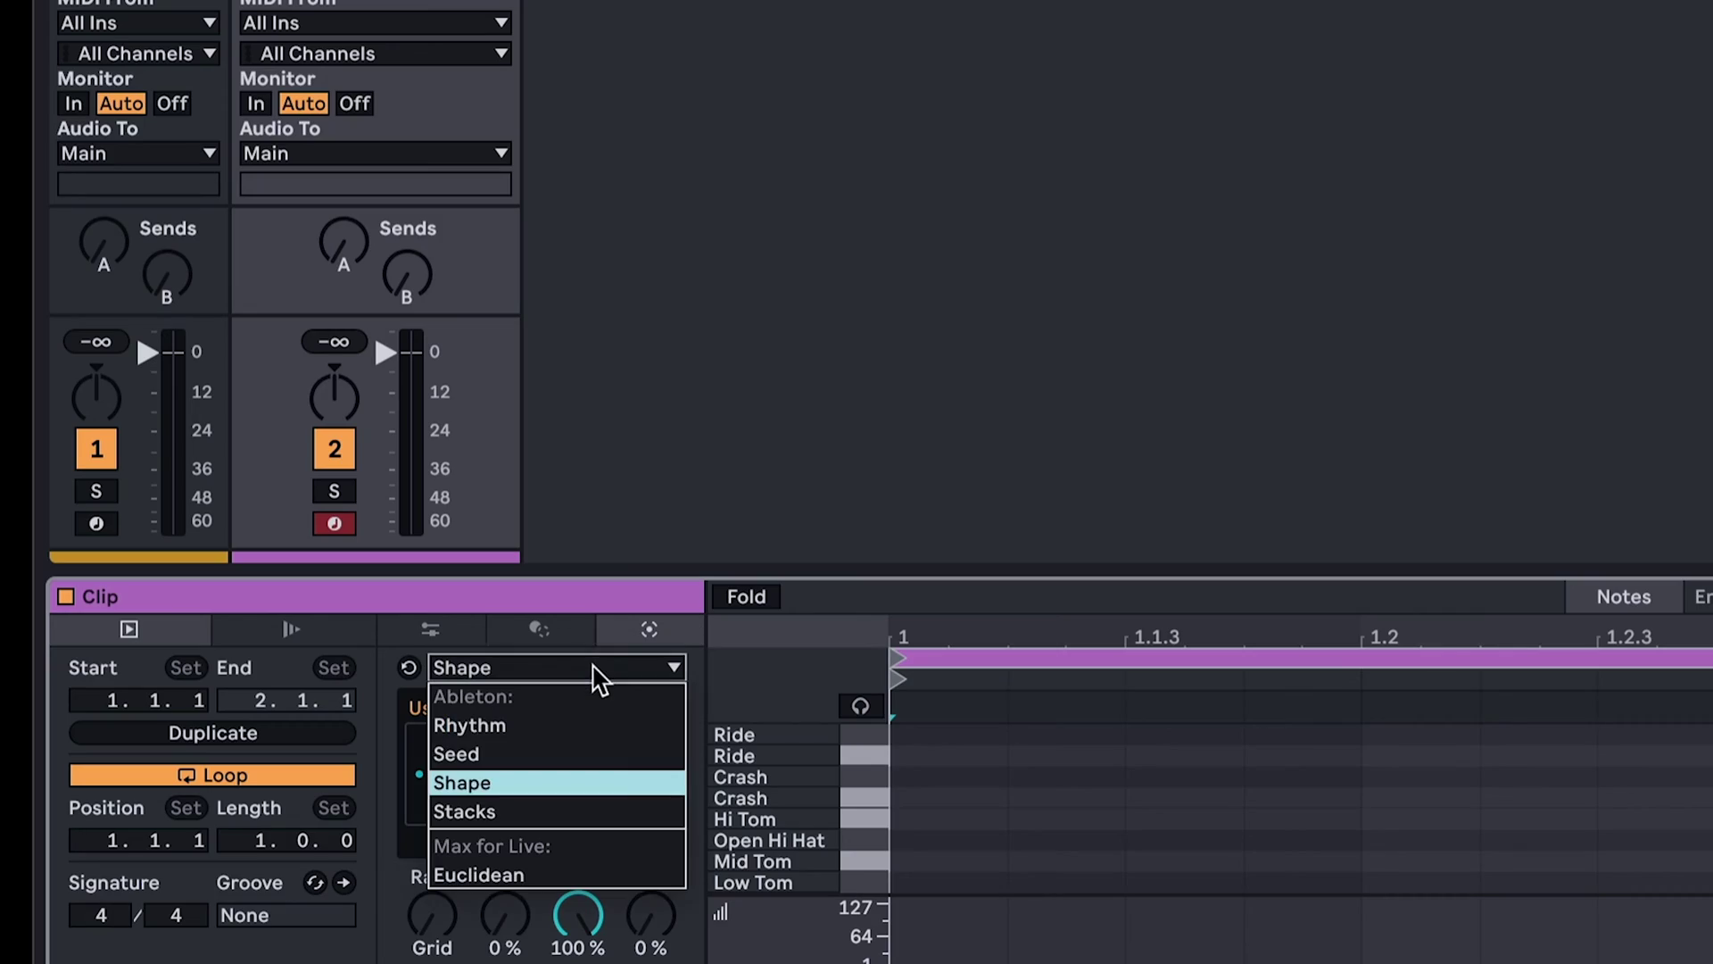
left_click(592, 723)
left_click(487, 706)
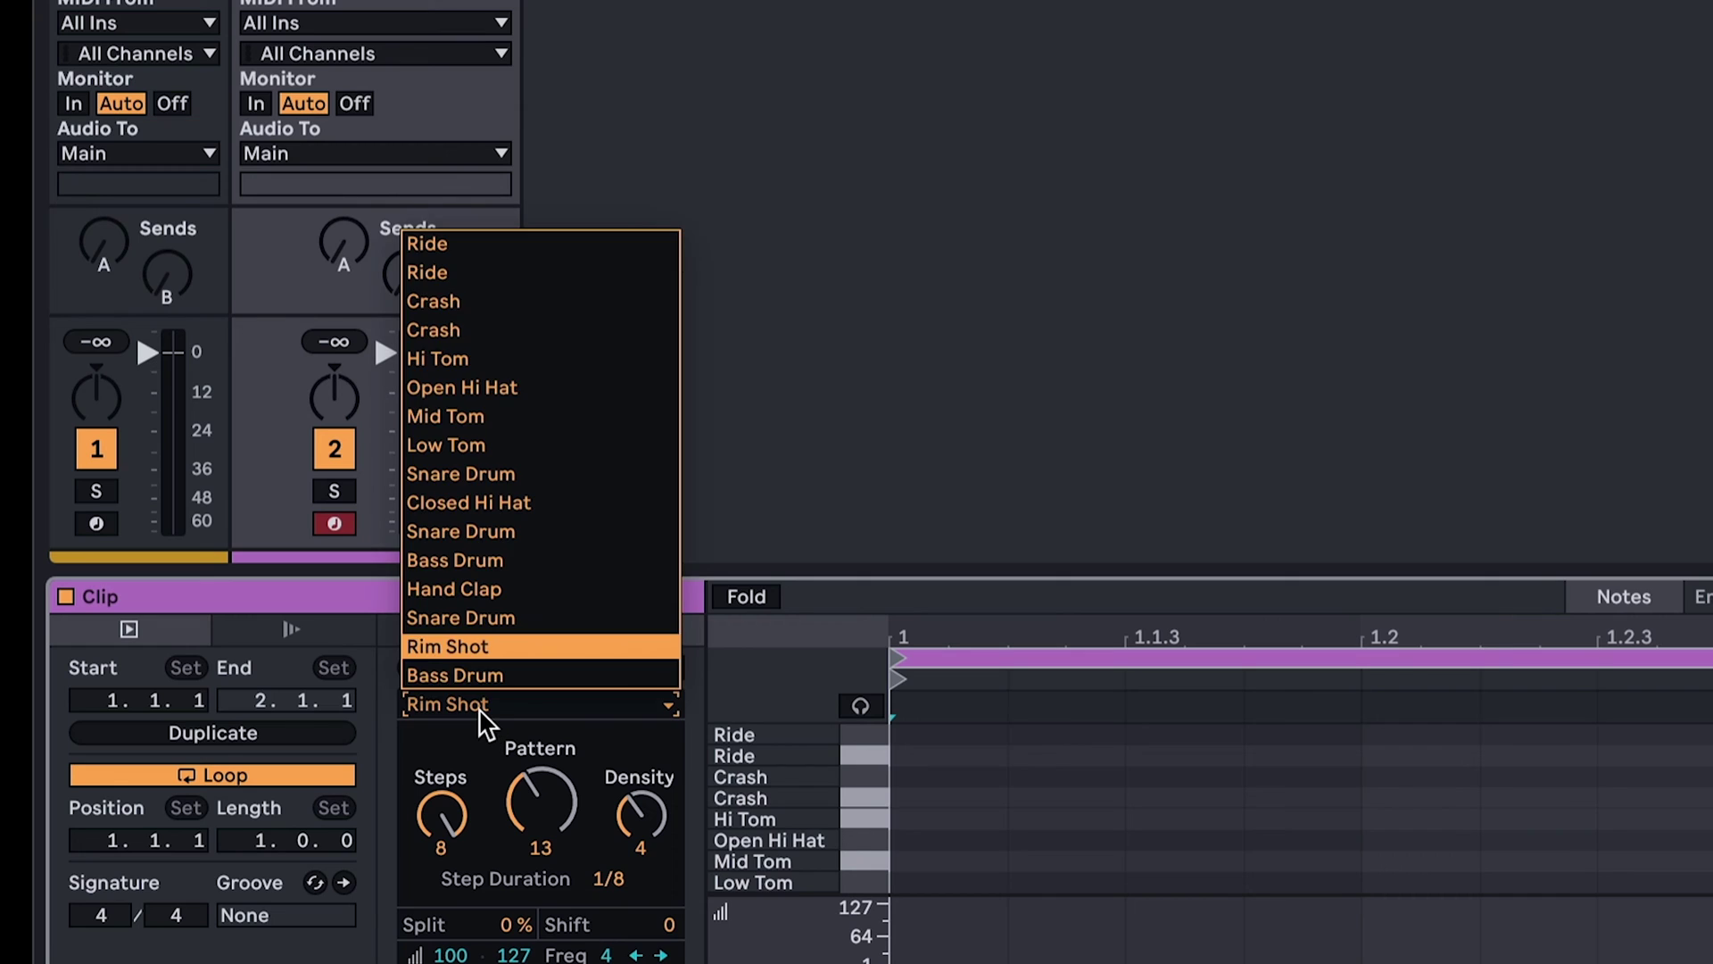
left_click(475, 676)
left_click_drag(541, 839, 641, 821)
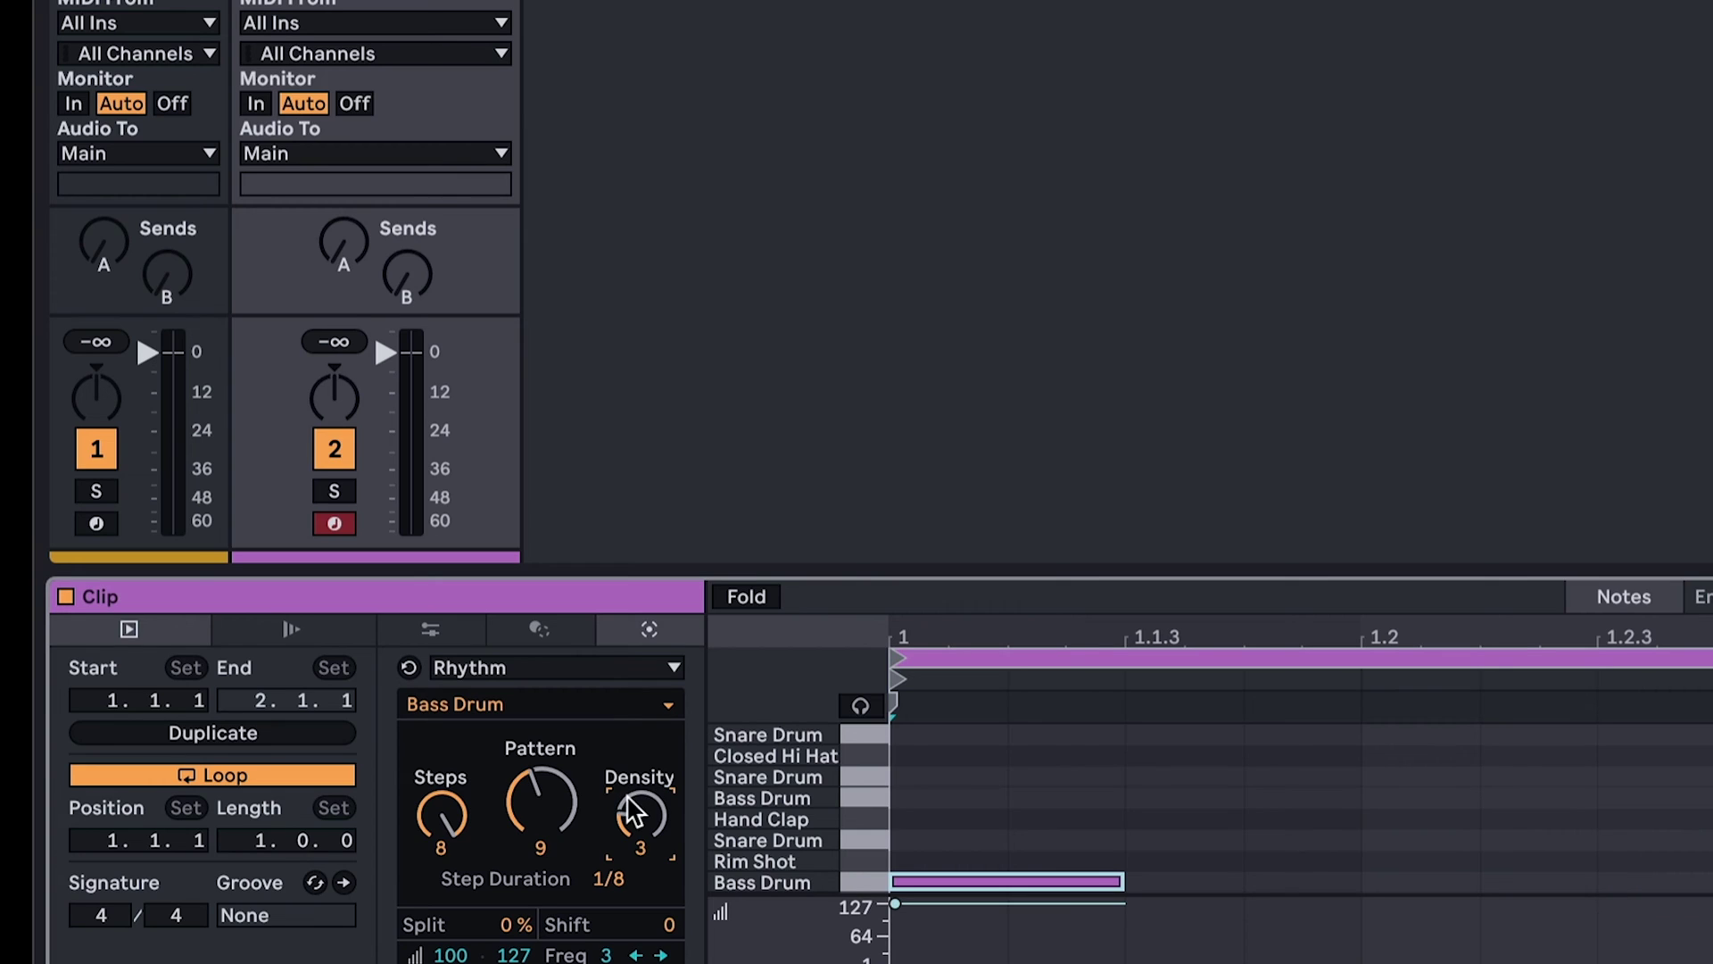
left_click_drag(441, 817, 441, 823)
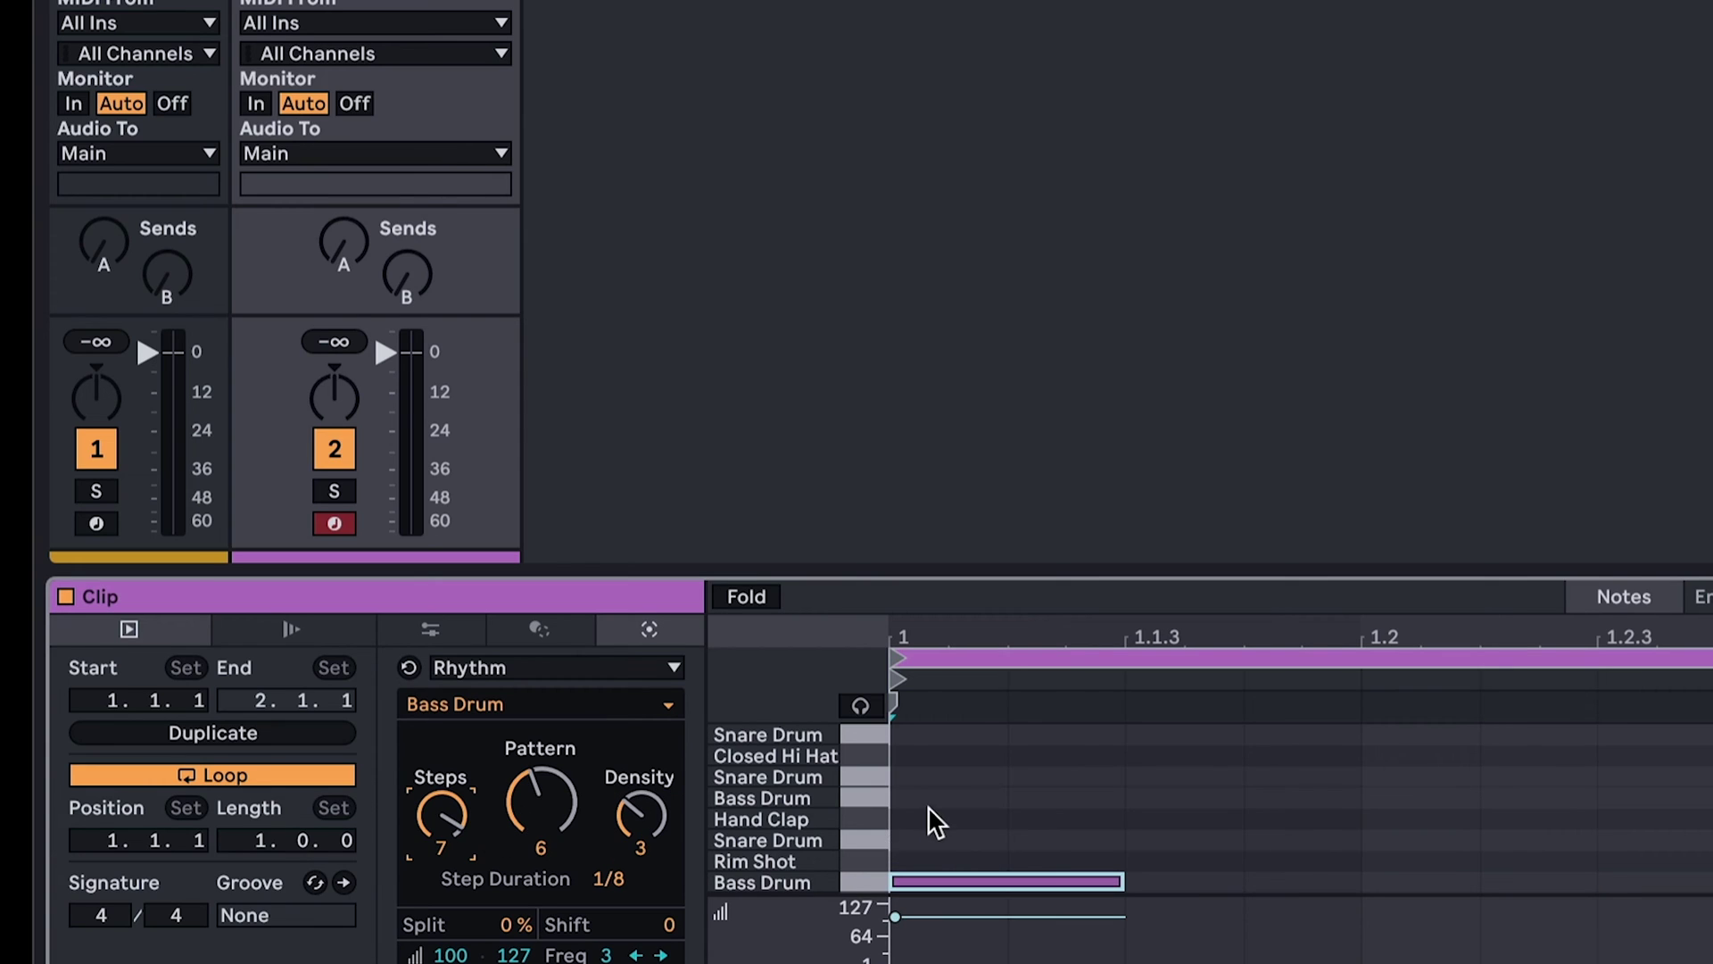
left_click(886, 819)
left_click_drag(542, 804, 542, 802)
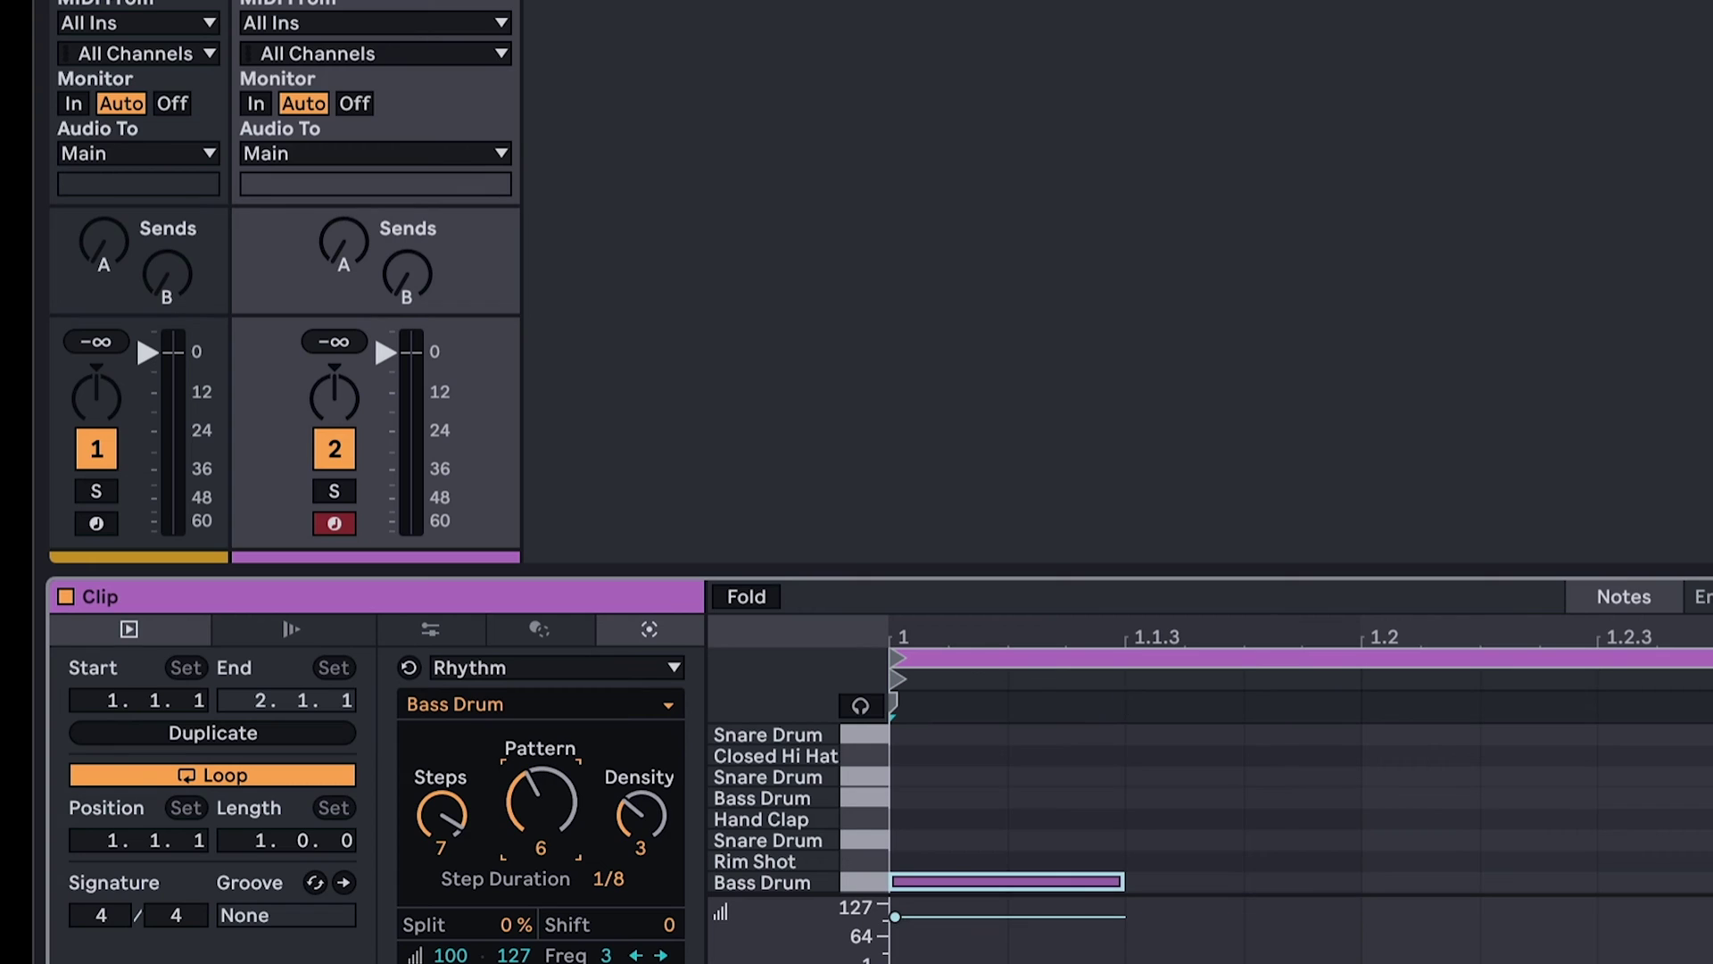
left_click(460, 705)
left_click(452, 615)
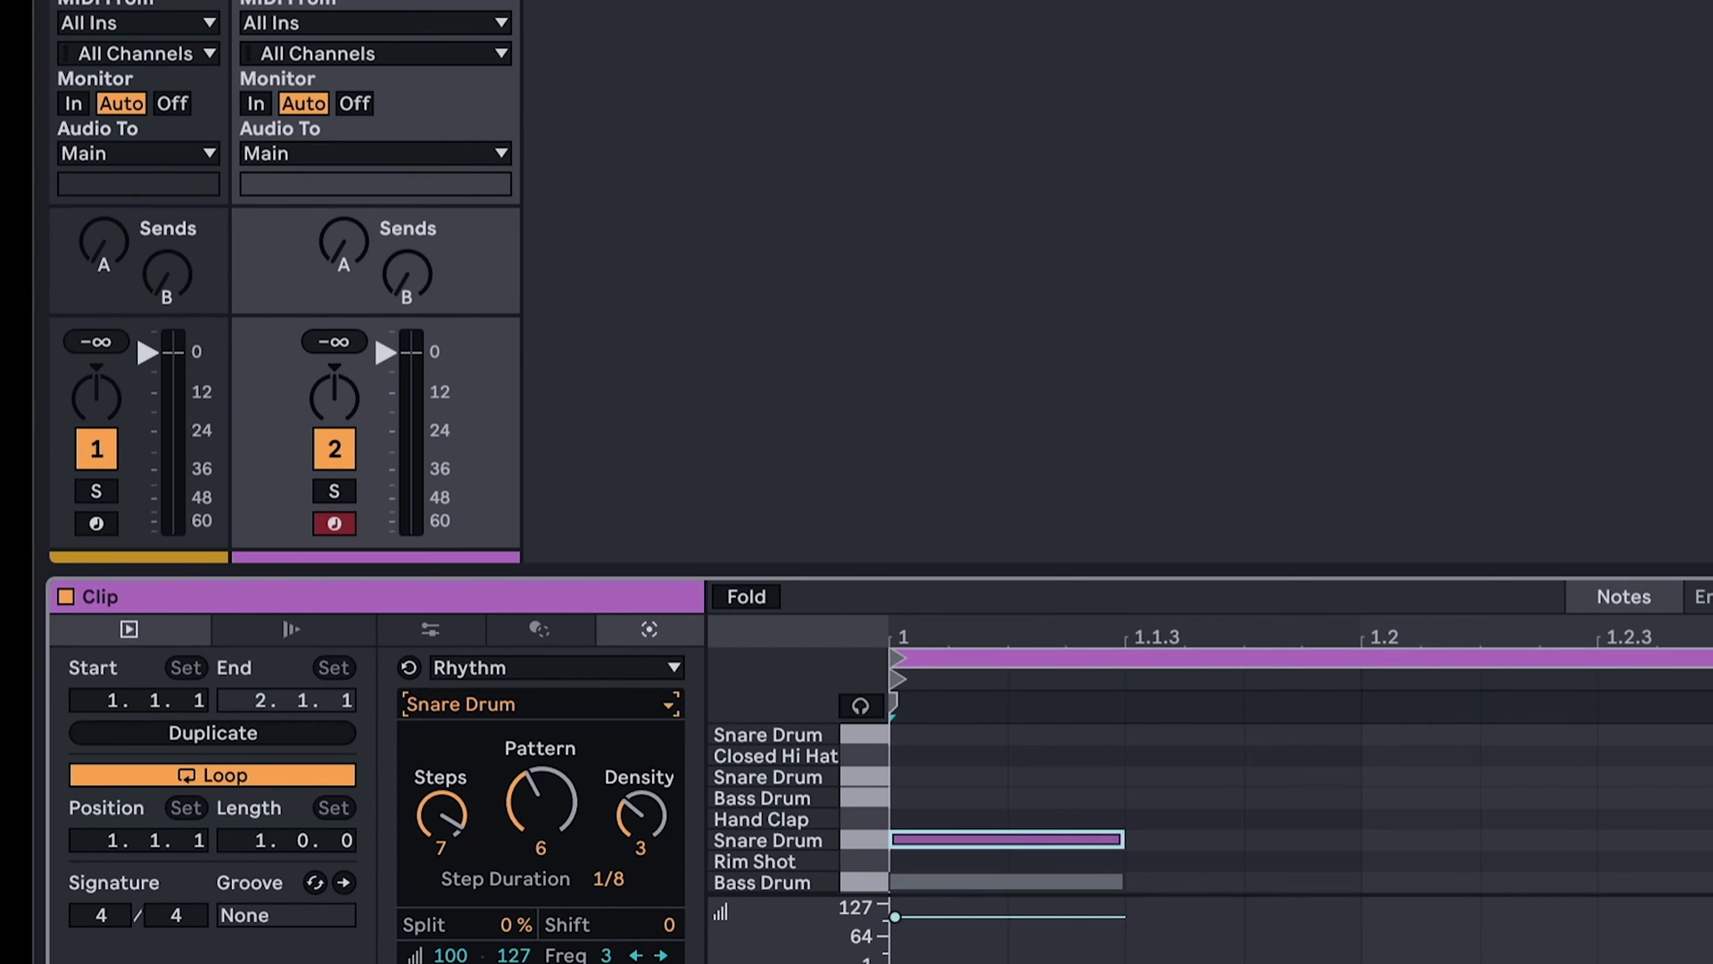
Fill track 1's clip with Seed-generated notes (D#2–A6, 3 voices, 50% density).
key("Left")
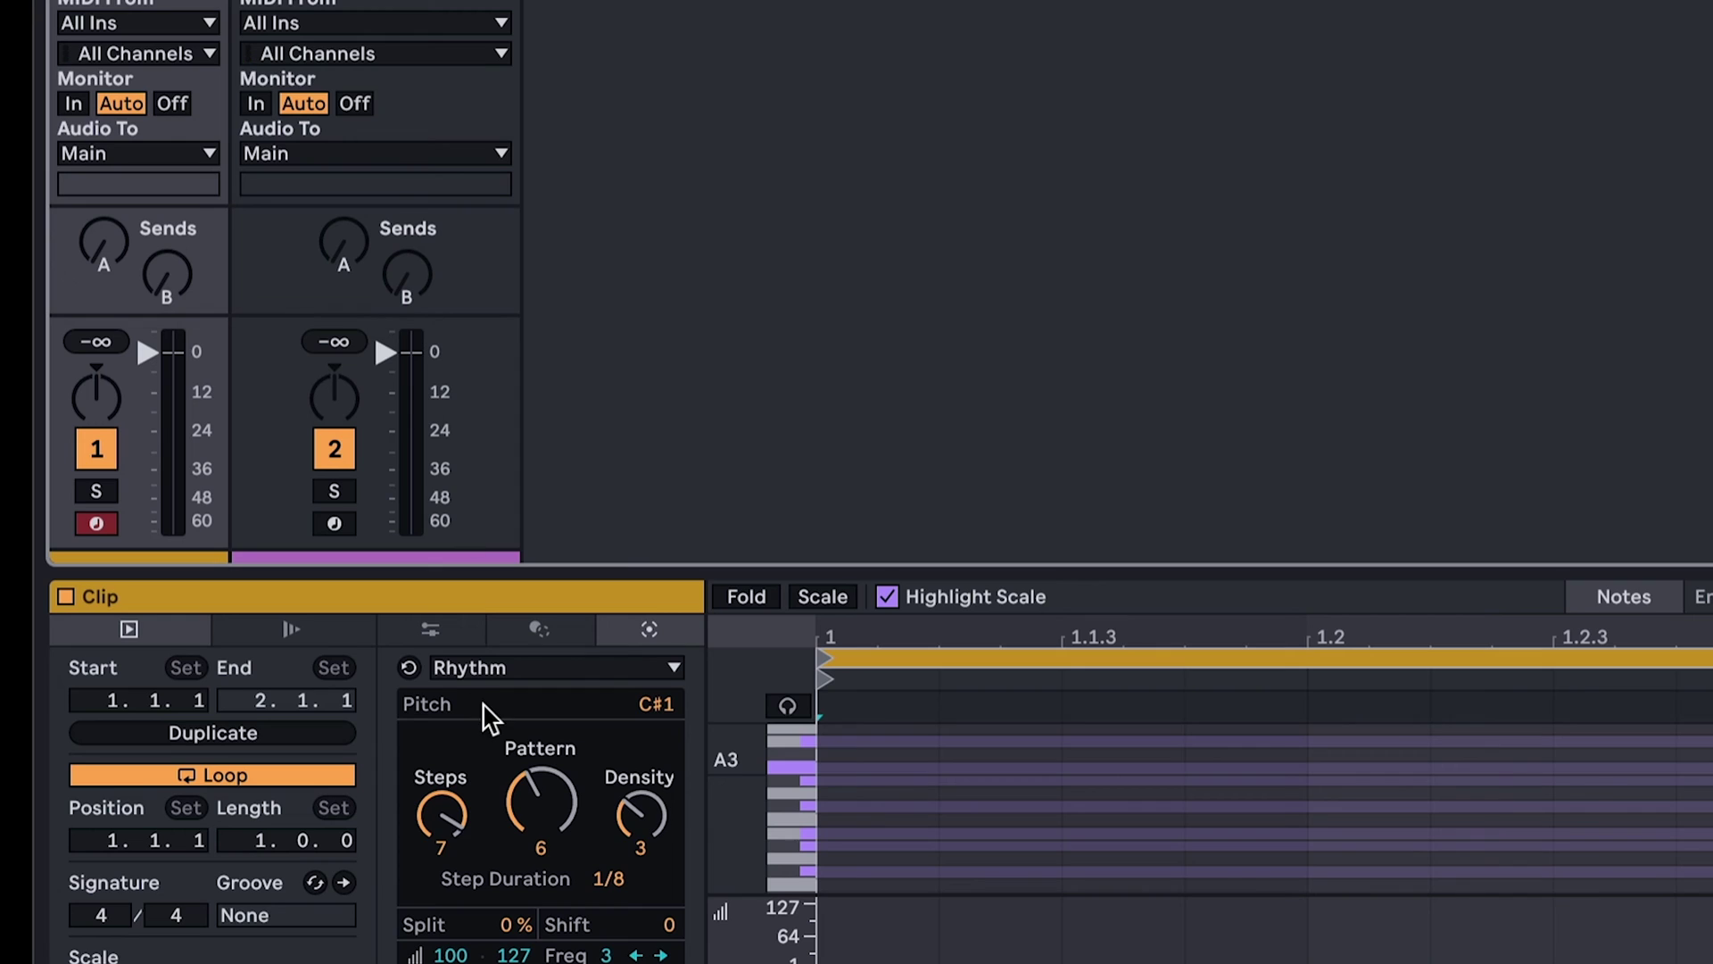
left_click(466, 669)
left_click(456, 750)
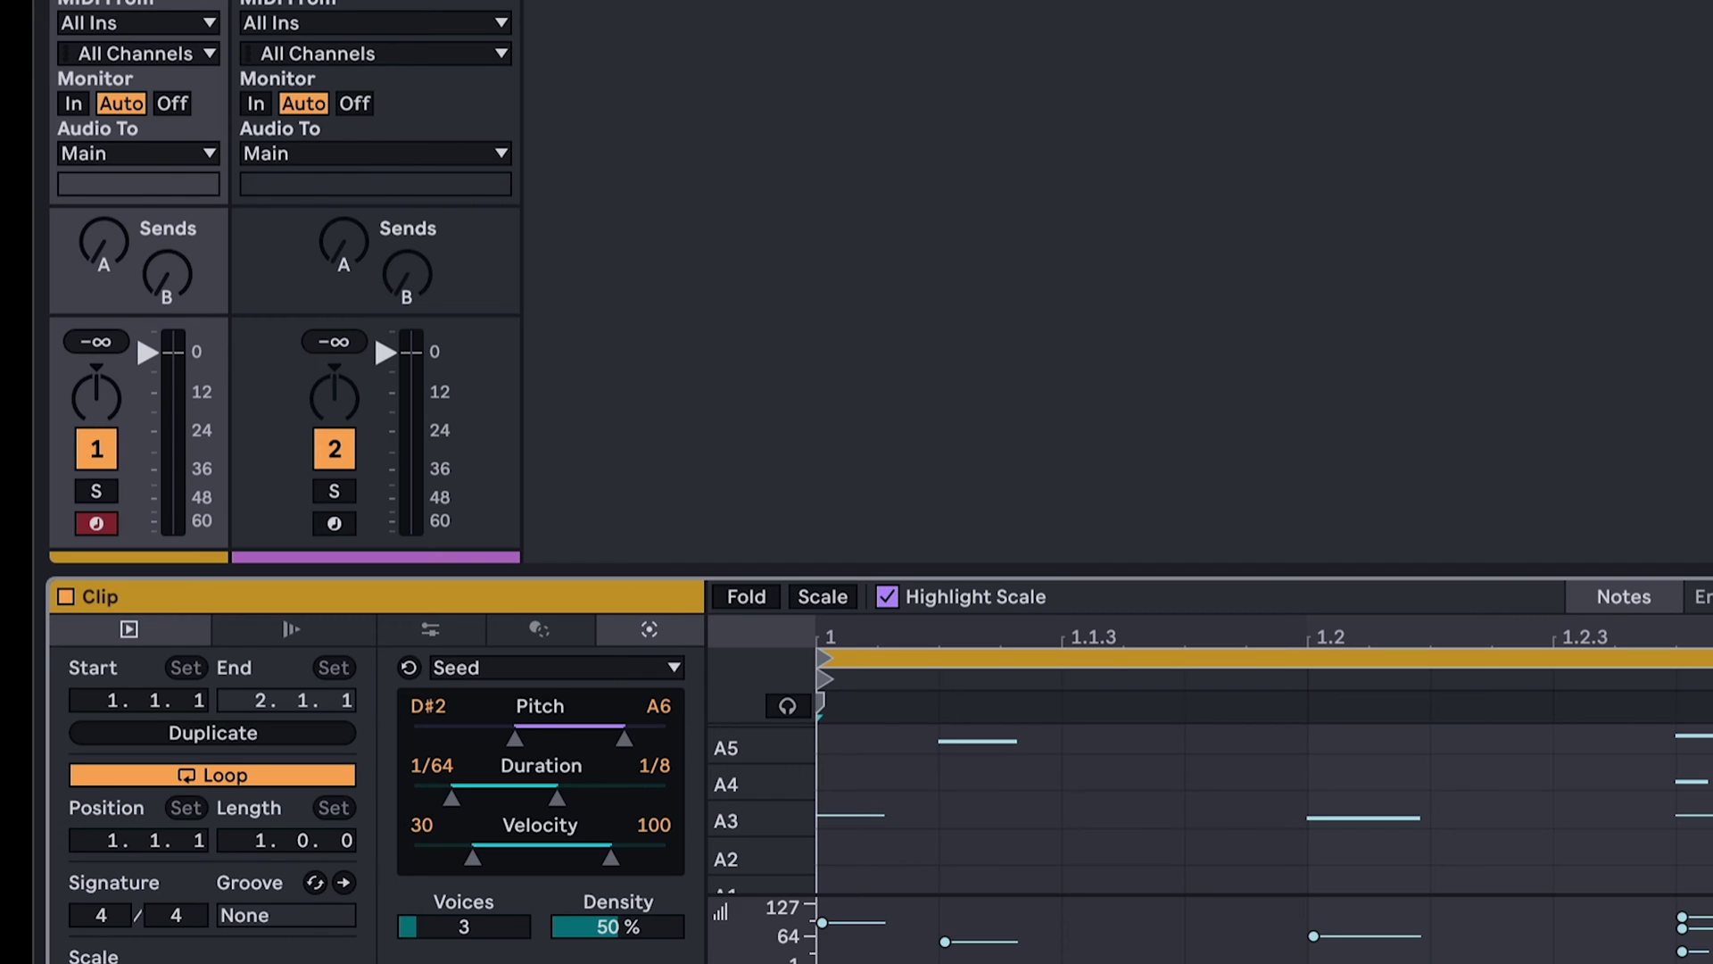
Undo the Seed notes, try a drawn Shape curve up to C#4, then switch to Stacks with root B2.
key("ctrl+z")
left_click(480, 671)
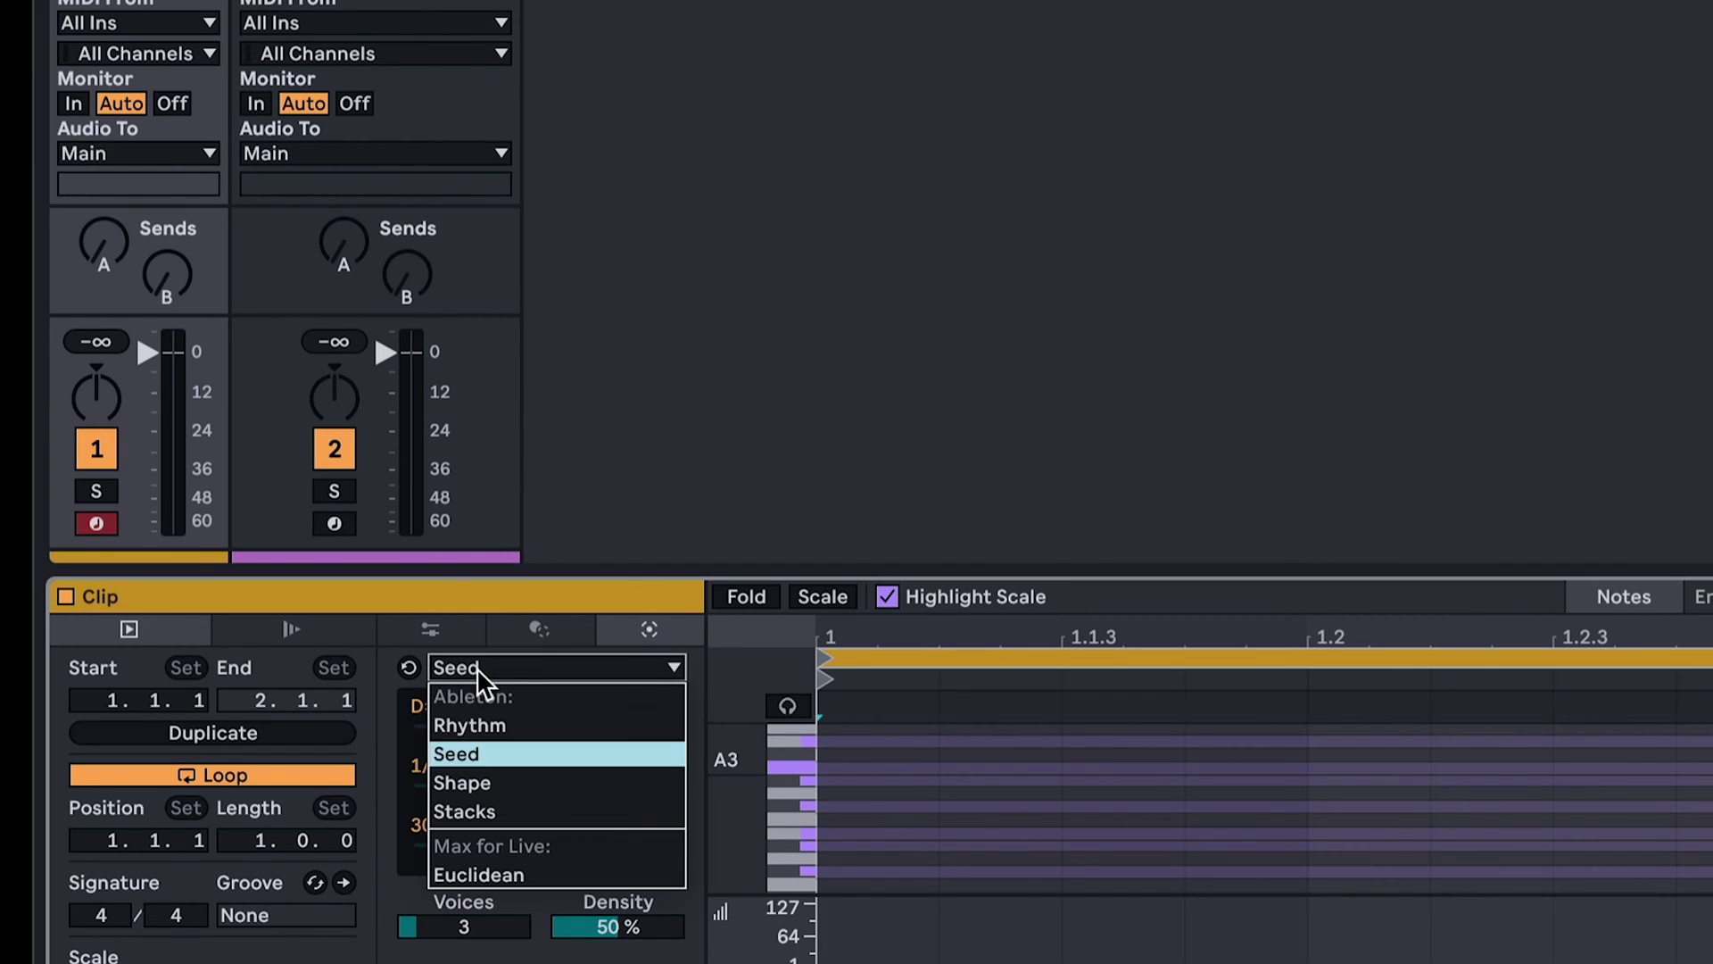
left_click(468, 778)
mouse_move(469, 773)
left_mouse_down()
mouse_move(495, 744)
mouse_move(563, 761)
mouse_move(593, 789)
left_mouse_up()
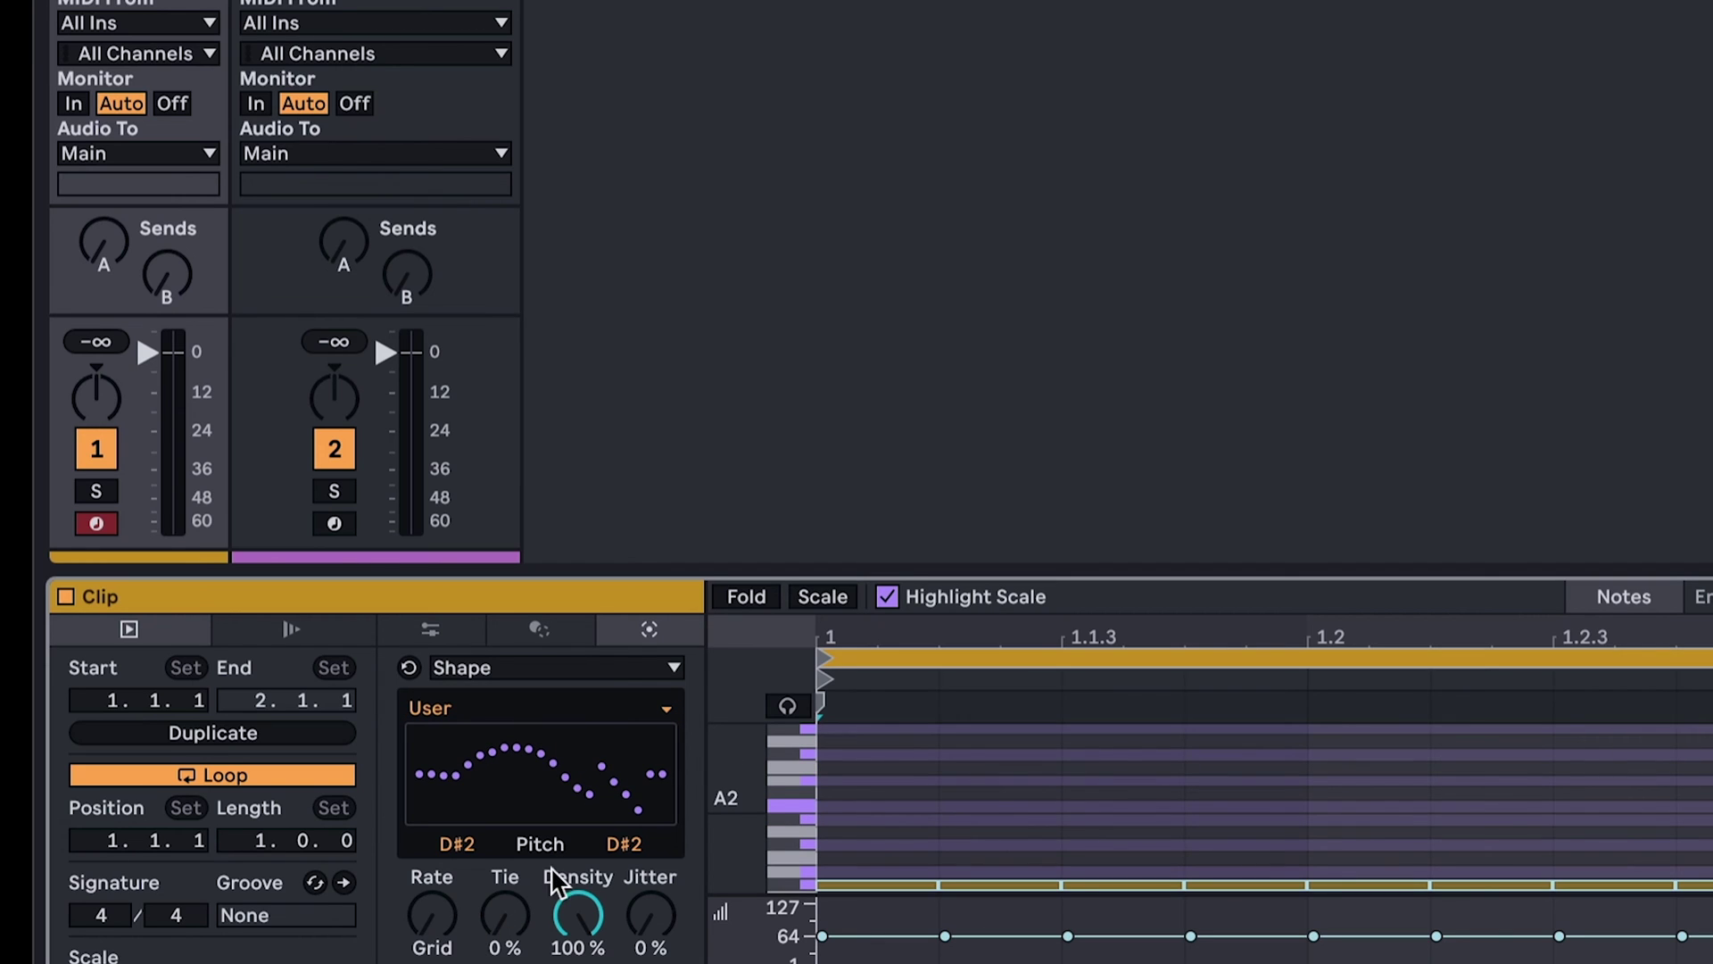
left_click_drag(624, 843, 624, 794)
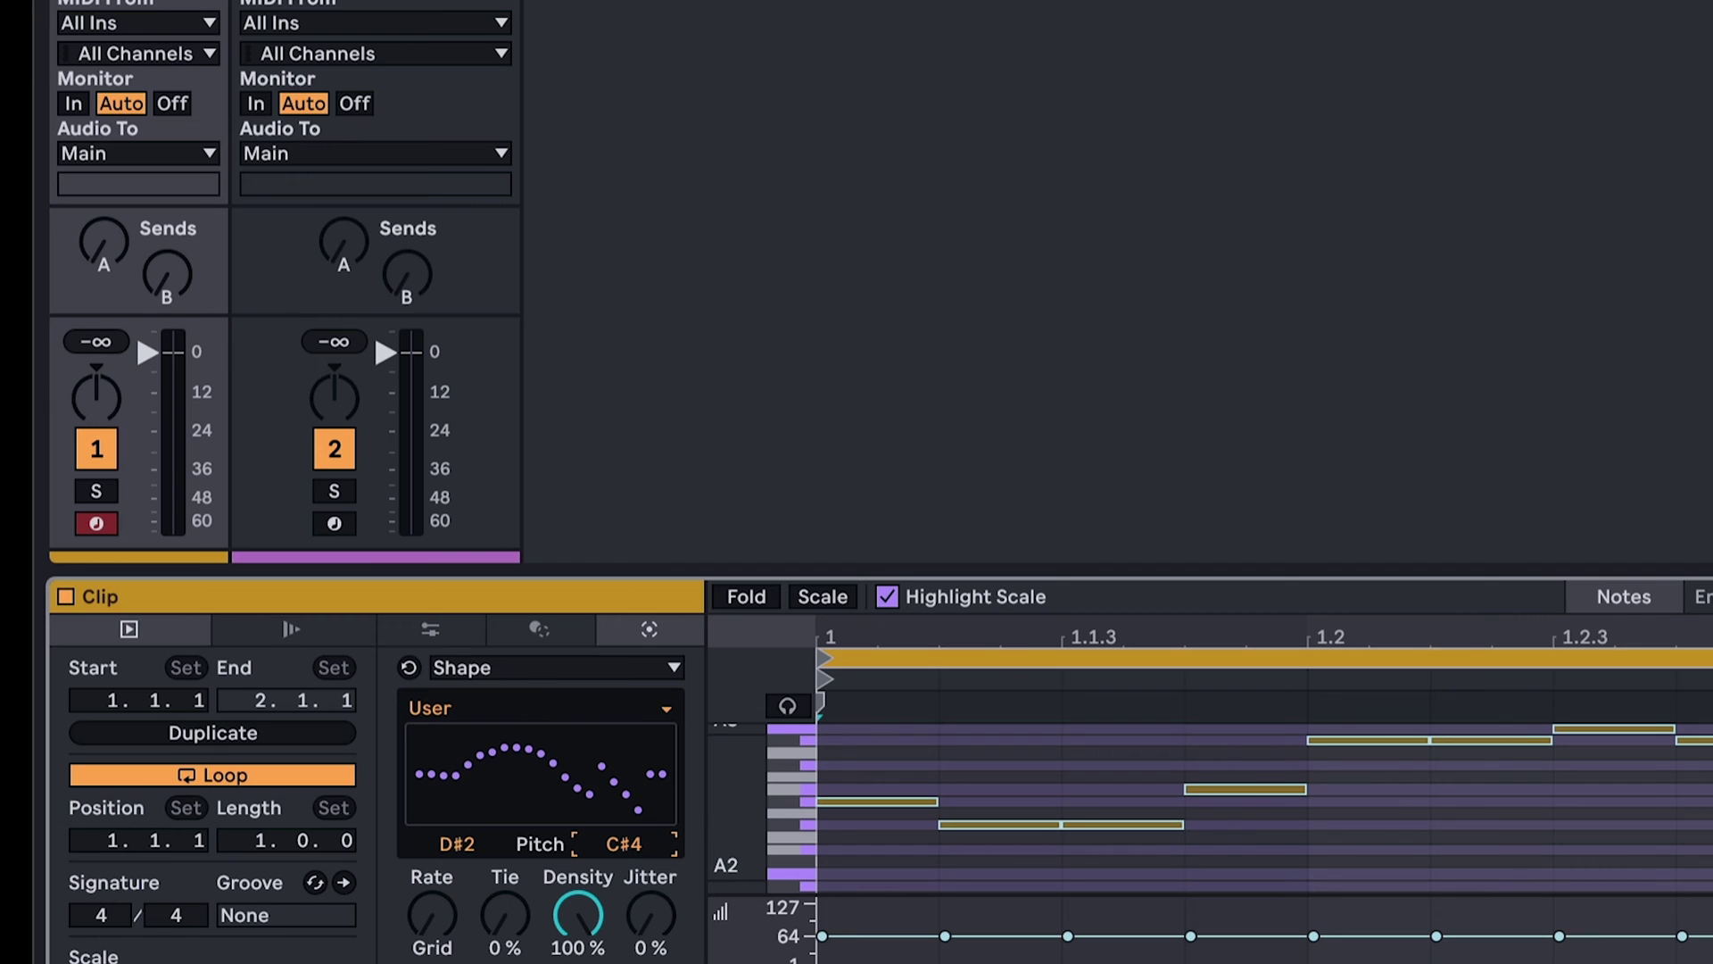
left_click(462, 669)
left_click(478, 812)
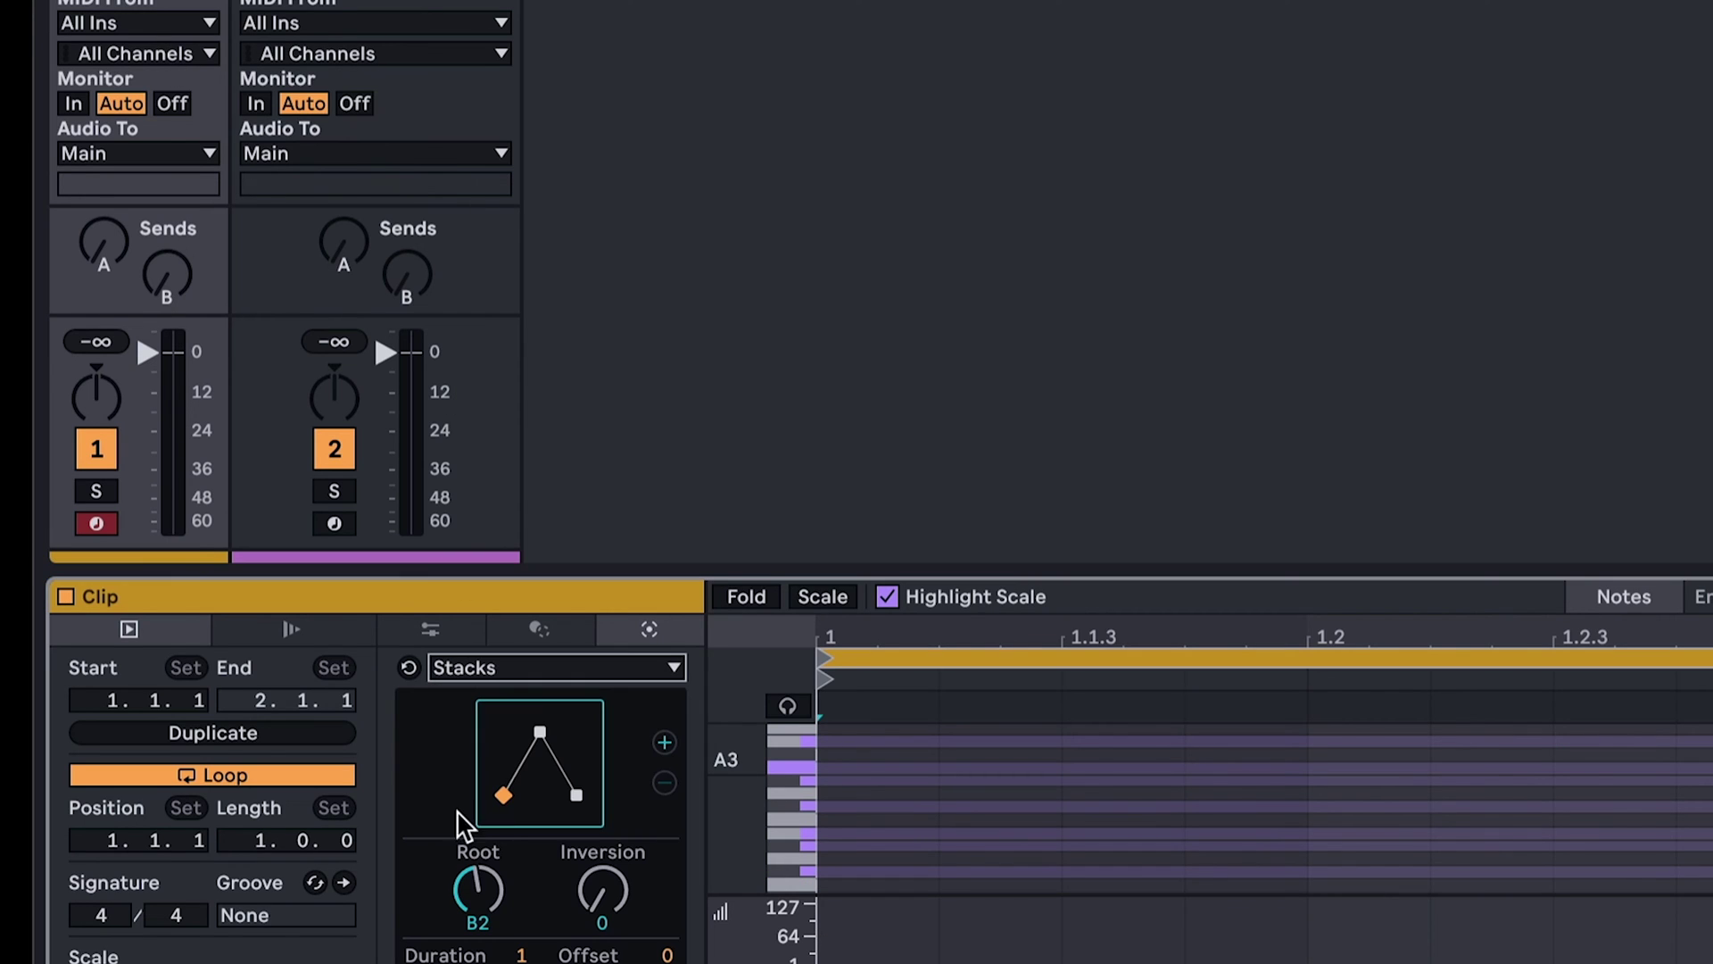
Build a three-chord Stacks progression with a reshaped second chord and bring up the transformations.
left_click(663, 741)
left_click(663, 741)
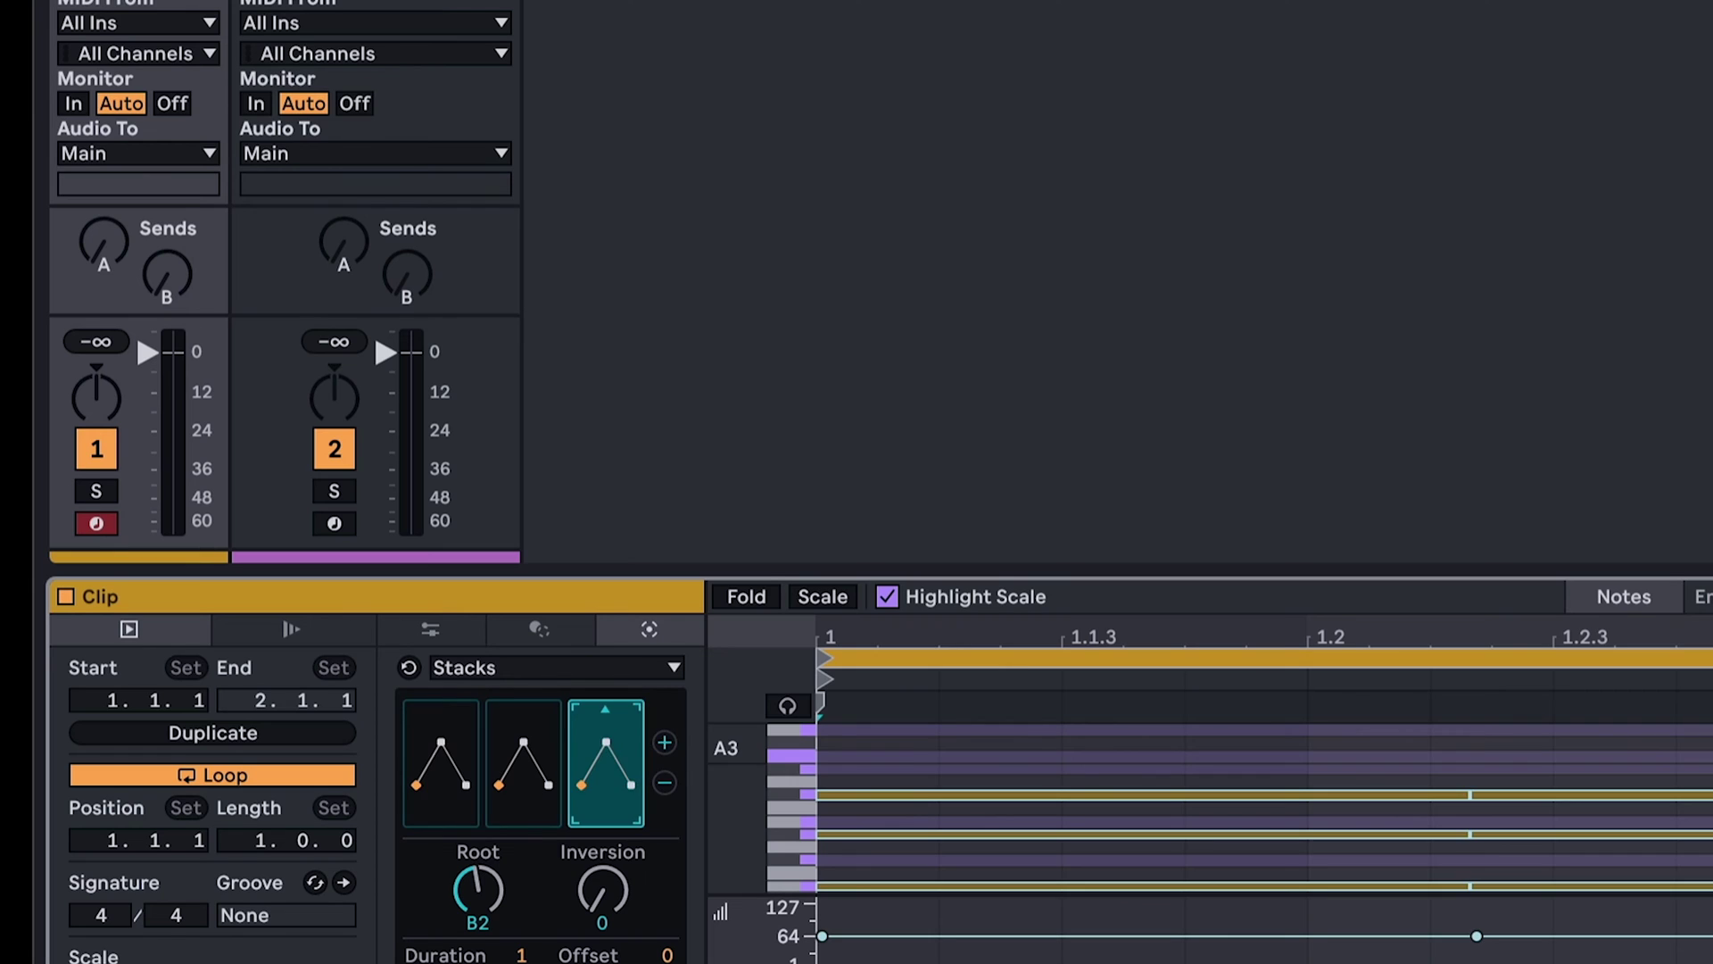
left_click_drag(533, 798, 534, 816)
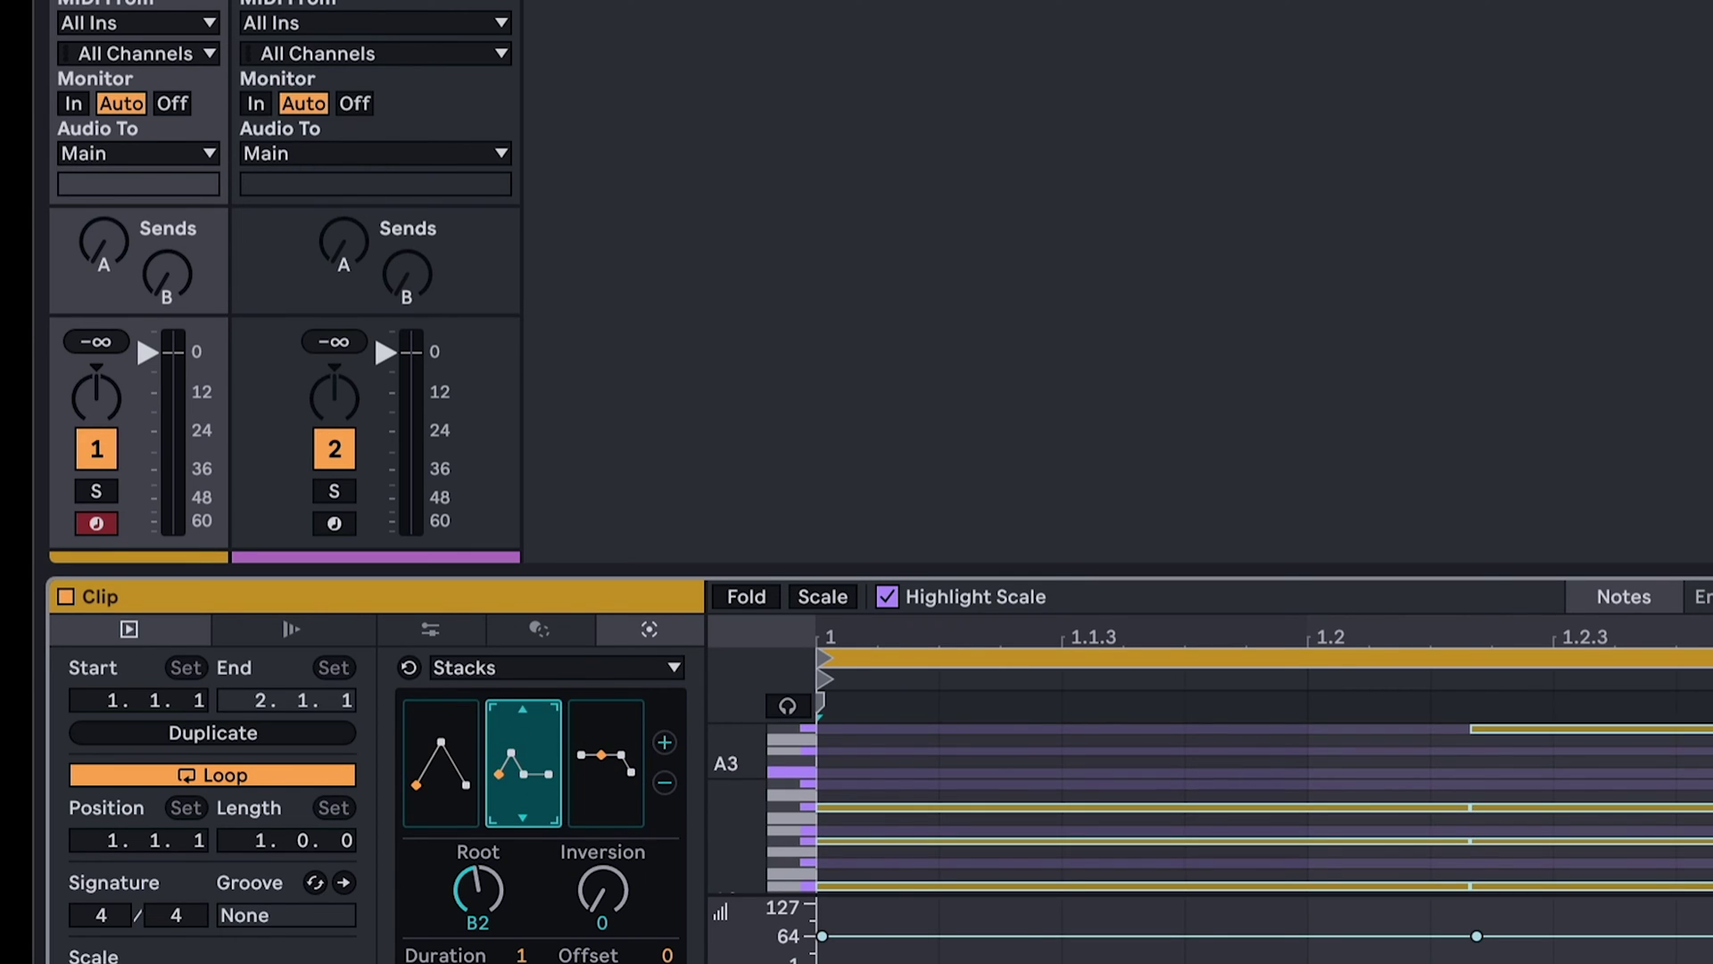
left_click(538, 632)
left_click(464, 669)
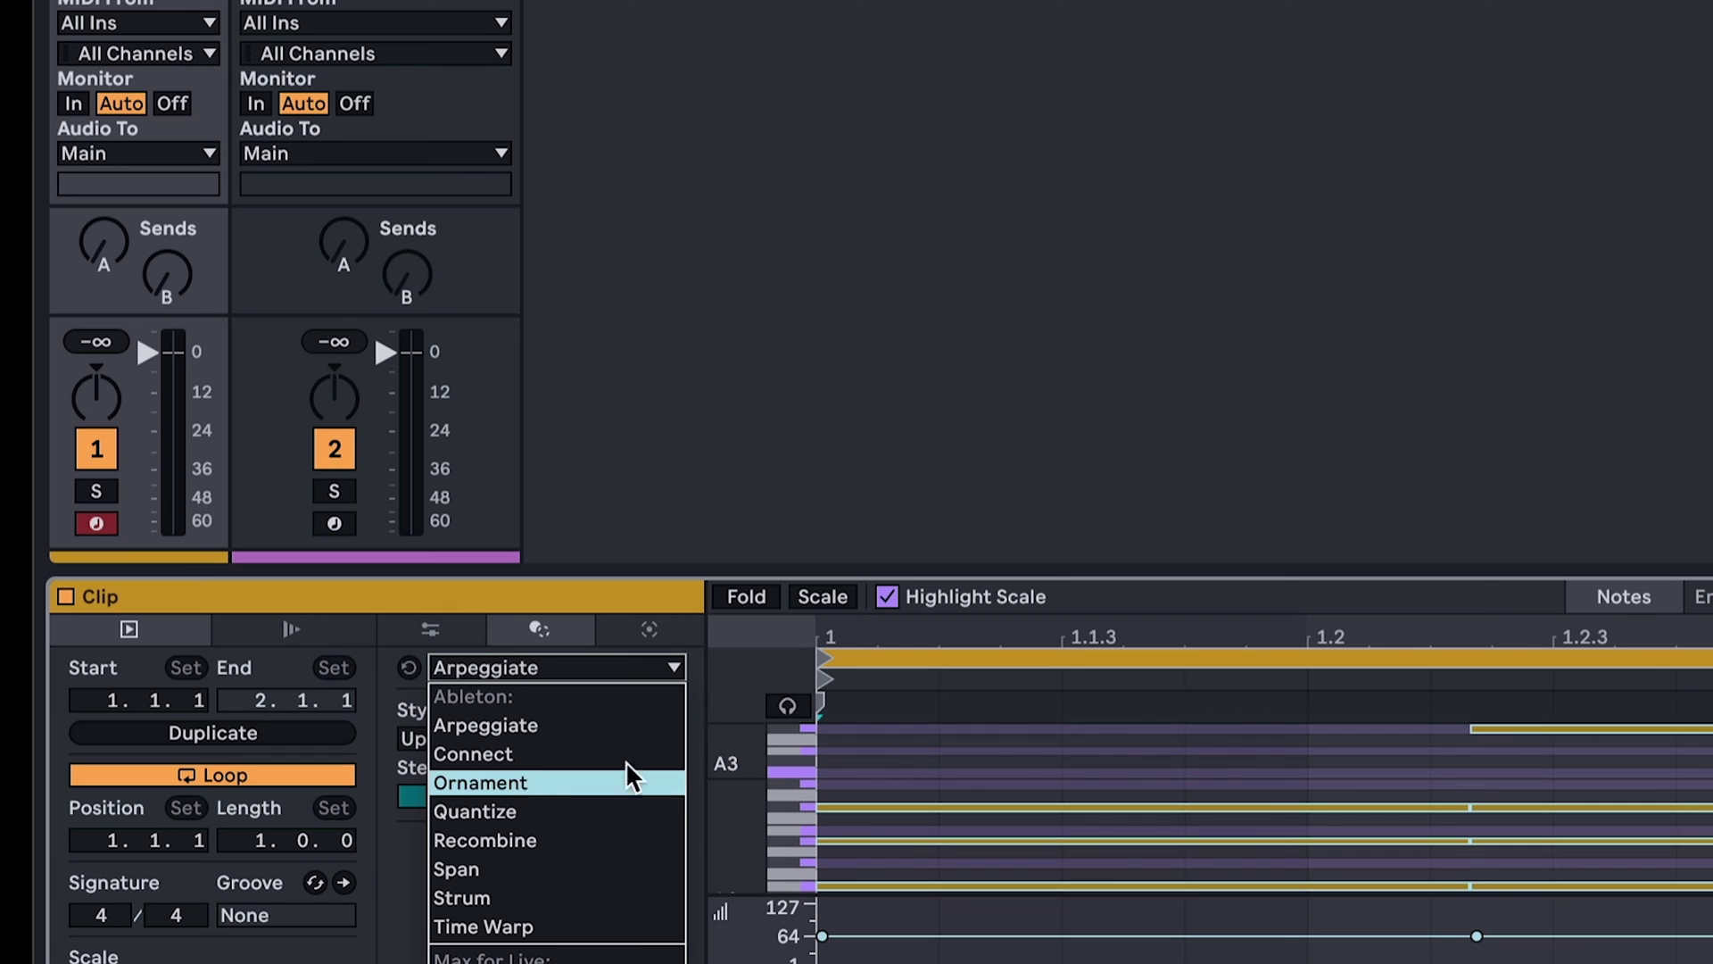
Select the clip's chord notes and strum them with High 100% and Low -26%.
left_click(848, 754)
left_click_drag(927, 744, 1154, 887)
left_click(649, 629)
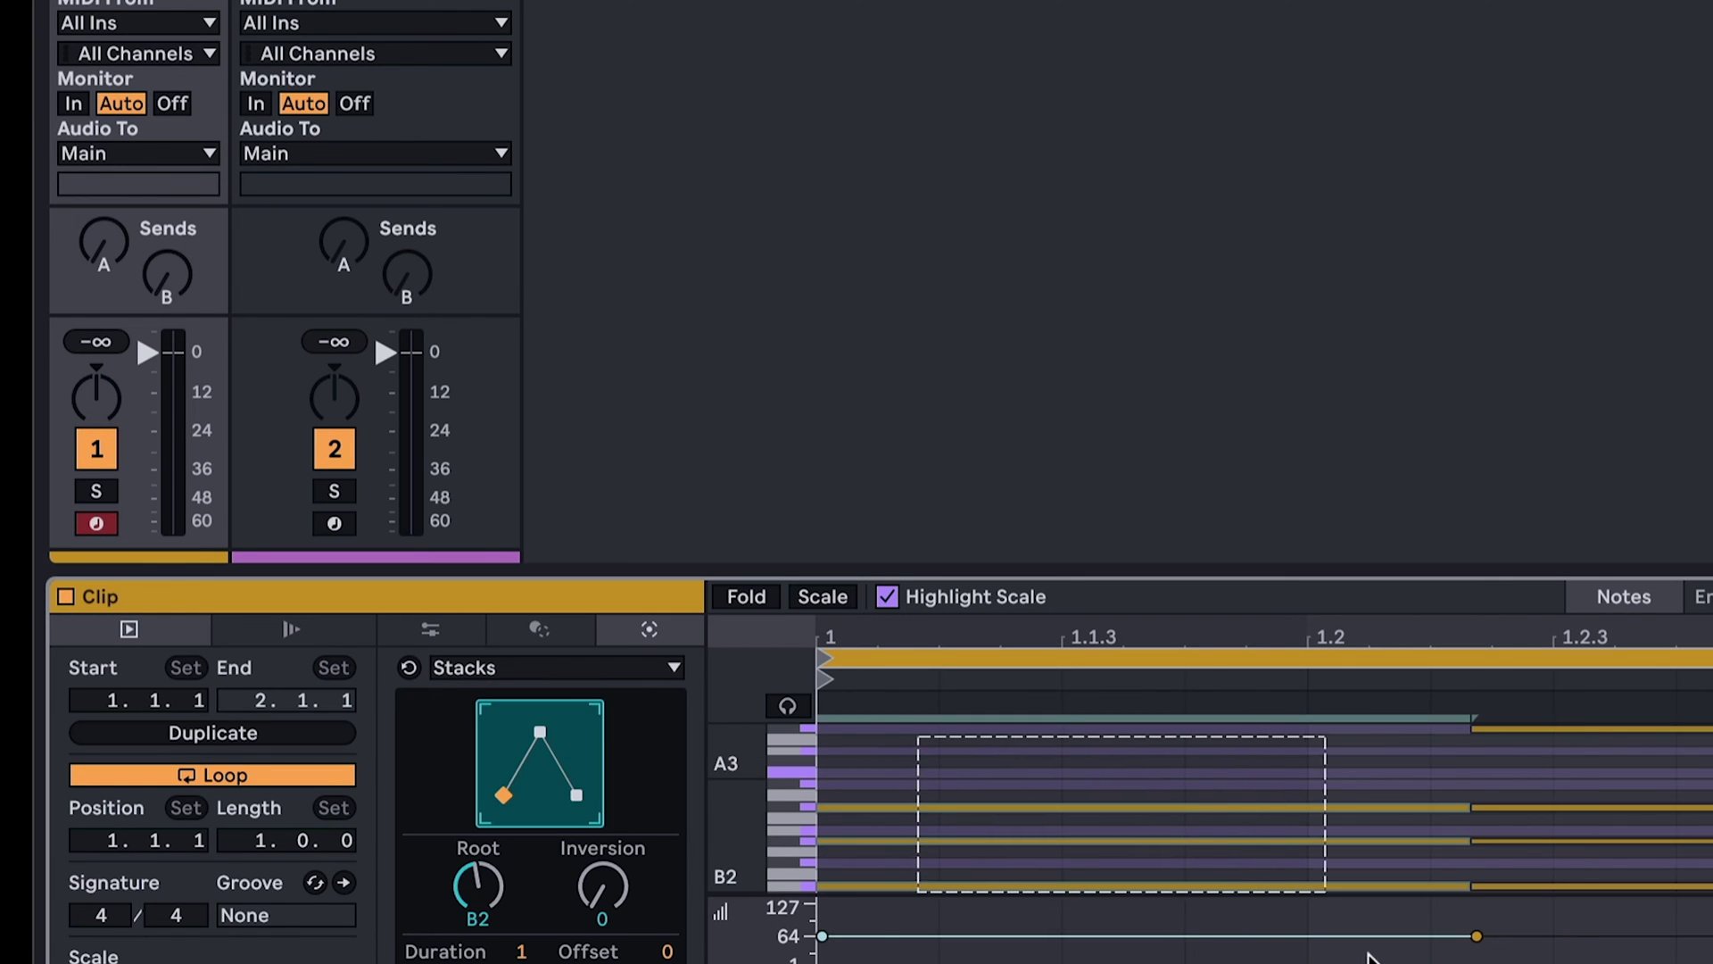
left_click(540, 631)
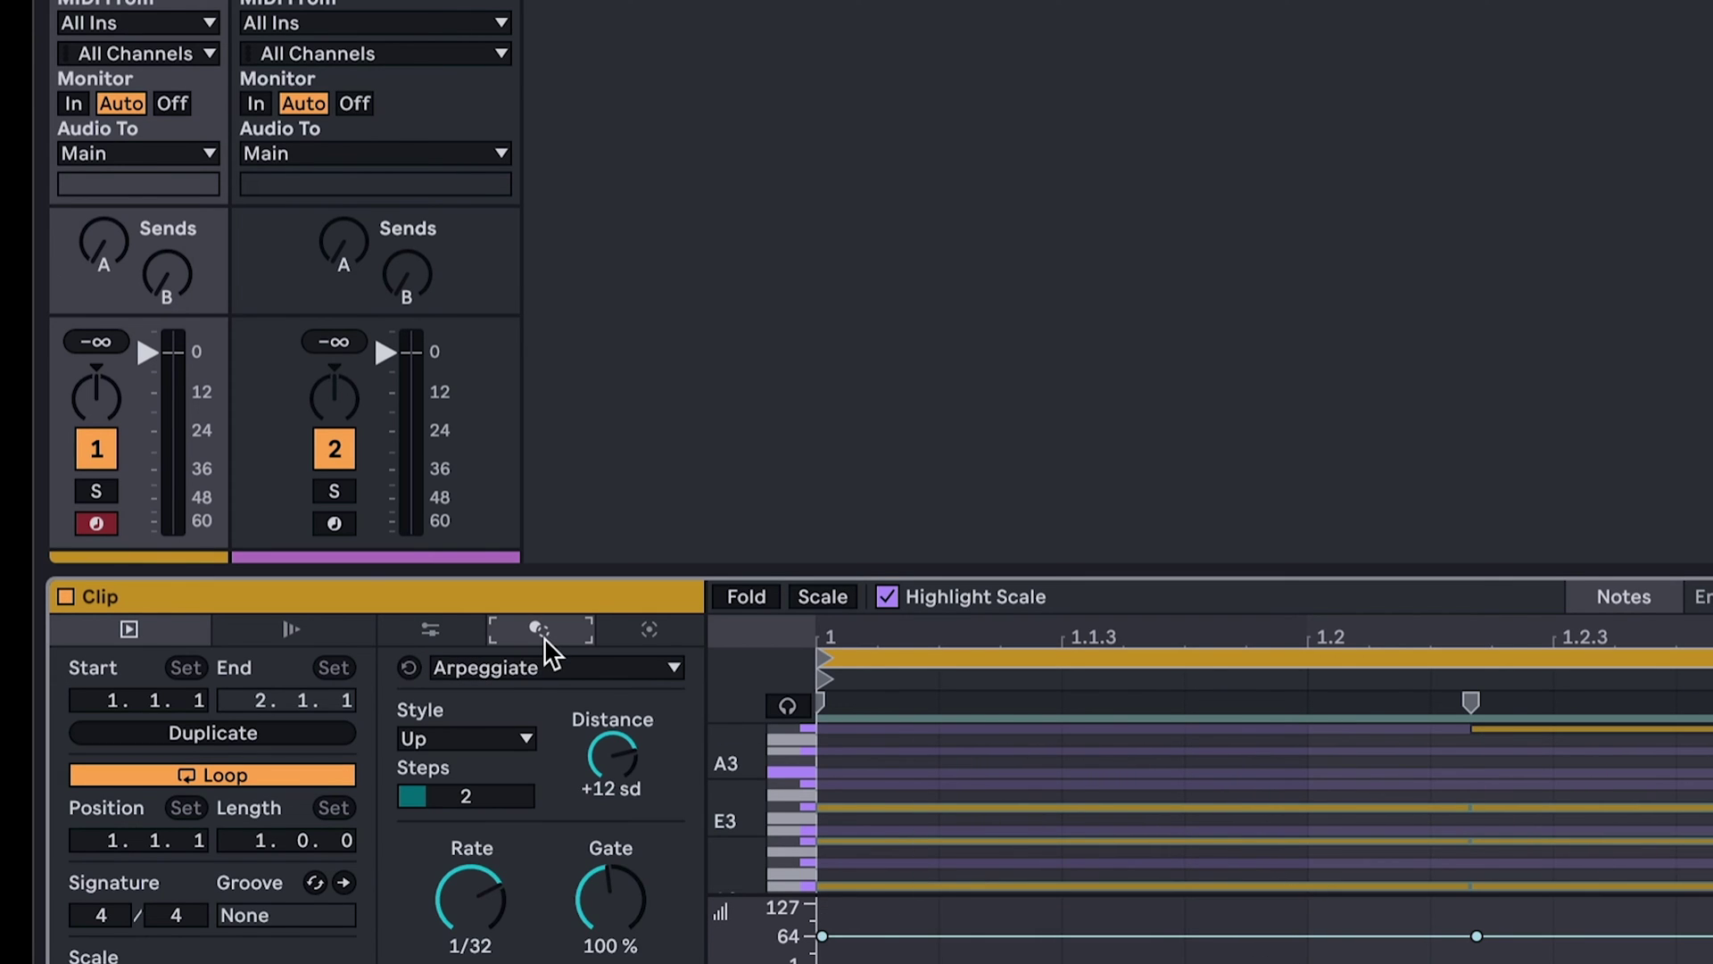
left_click(500, 671)
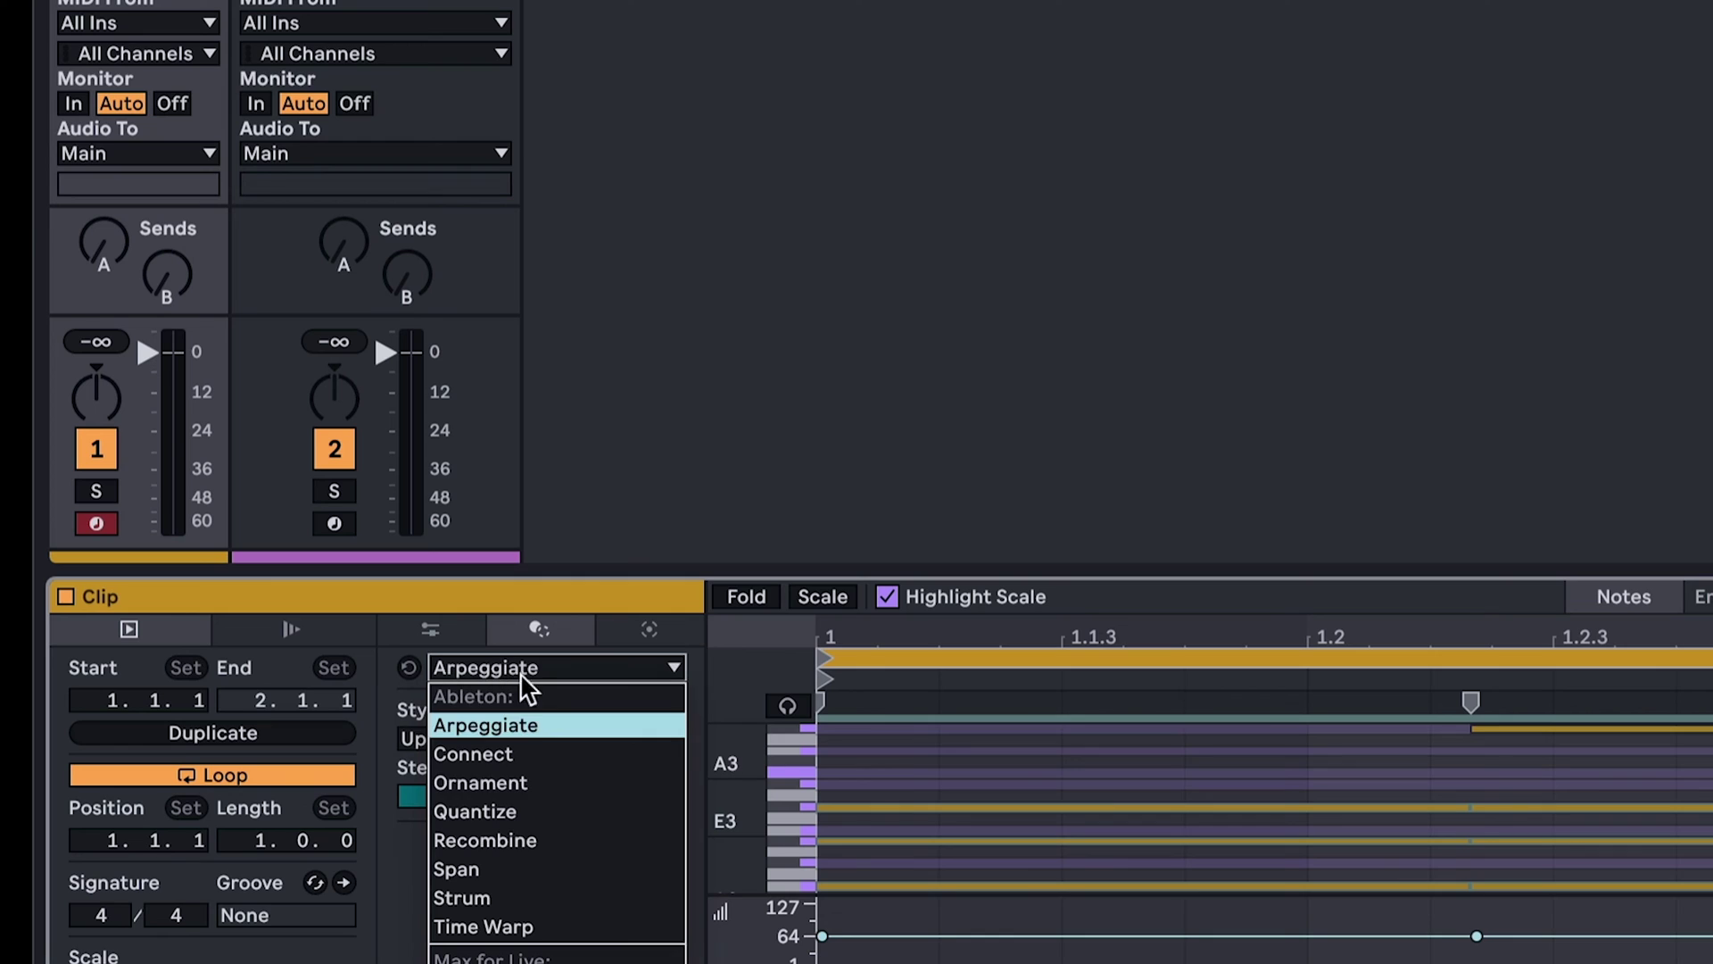
left_click(496, 898)
left_click_drag(543, 752, 714, 761)
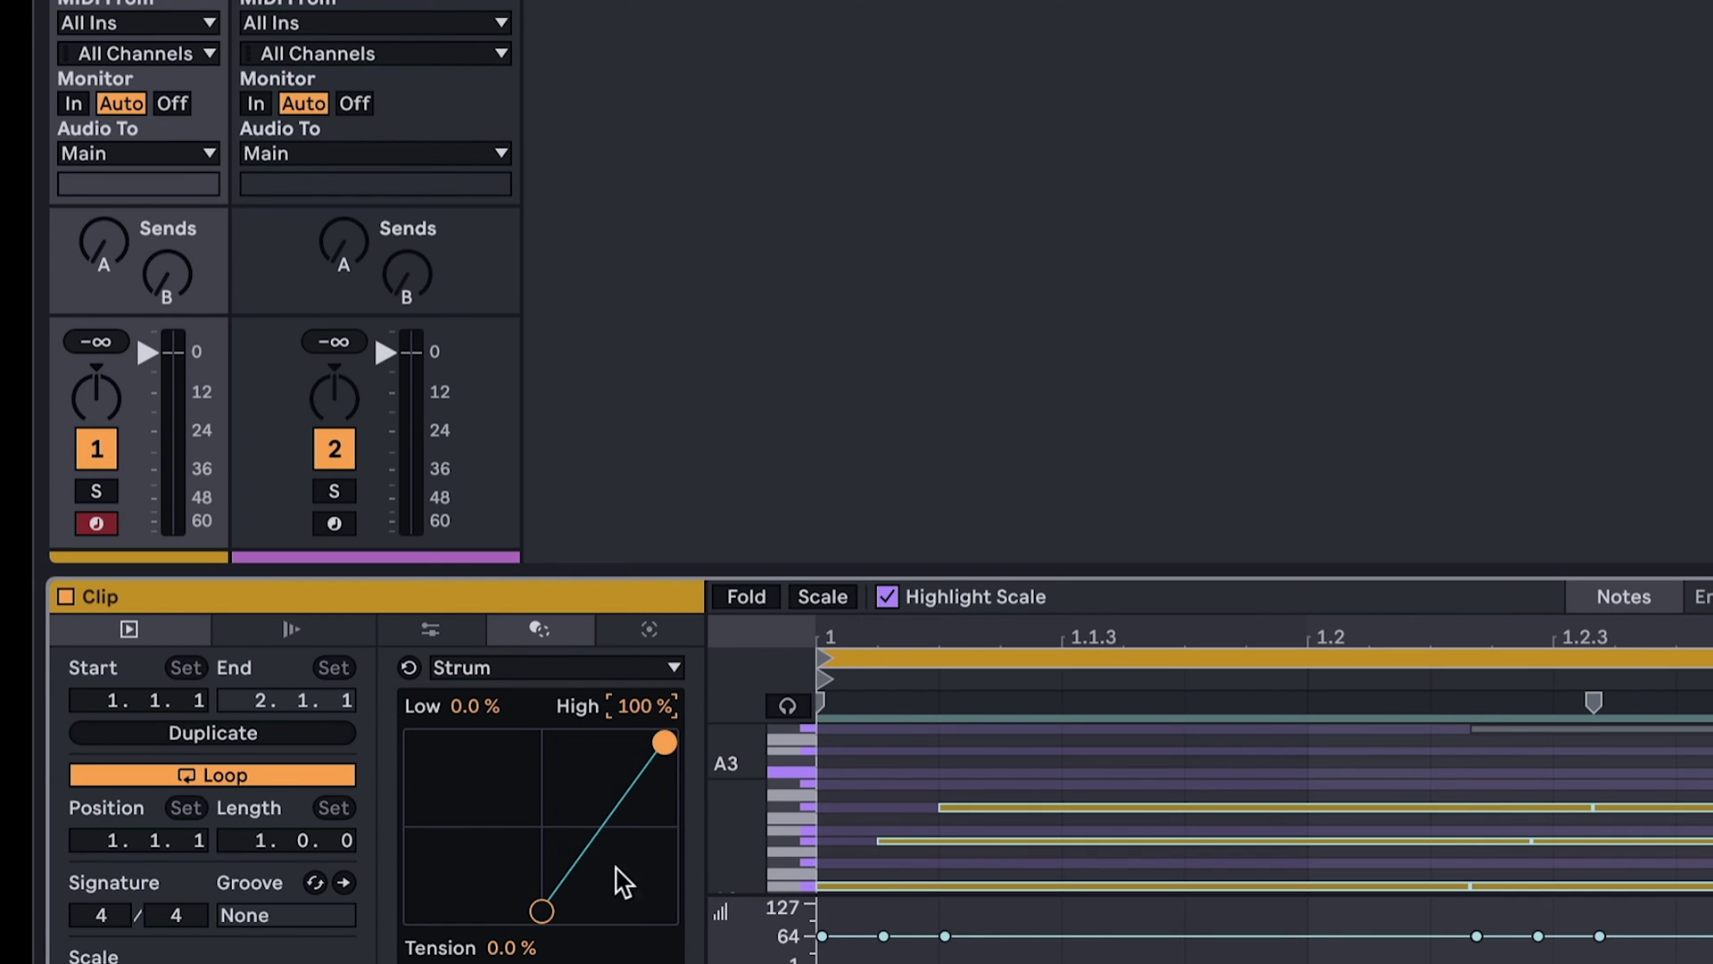
left_click_drag(540, 910, 507, 887)
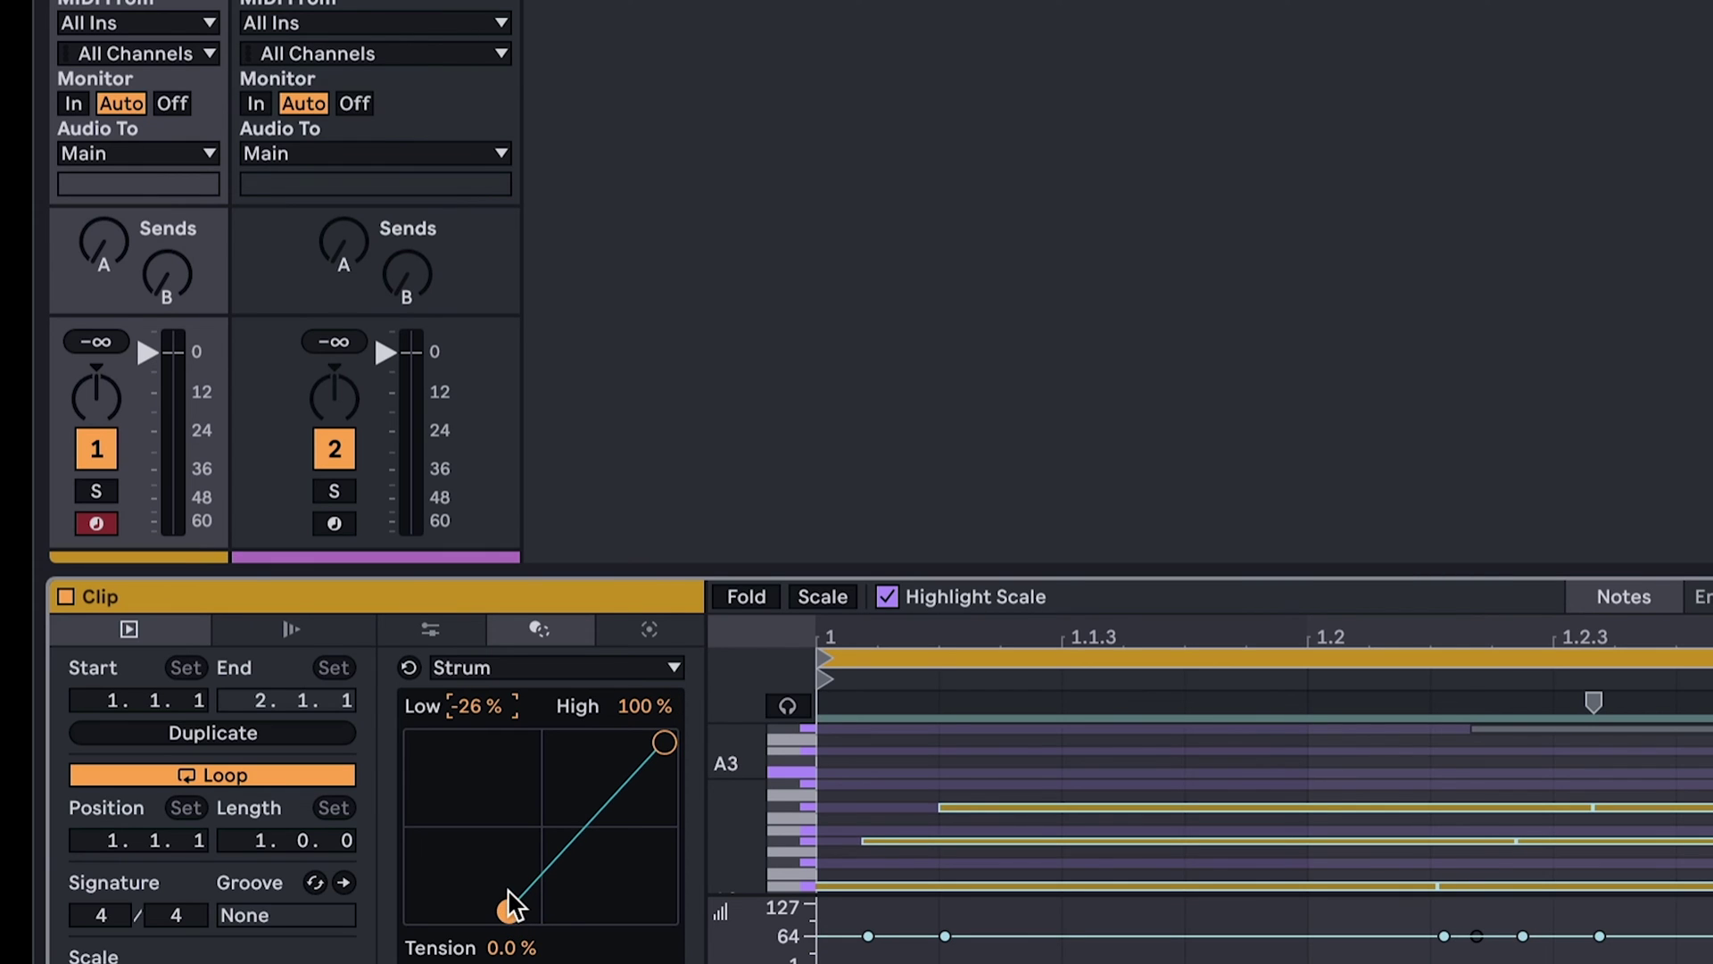
Switch the transformation to Quantize and return to the generator list.
left_click(477, 668)
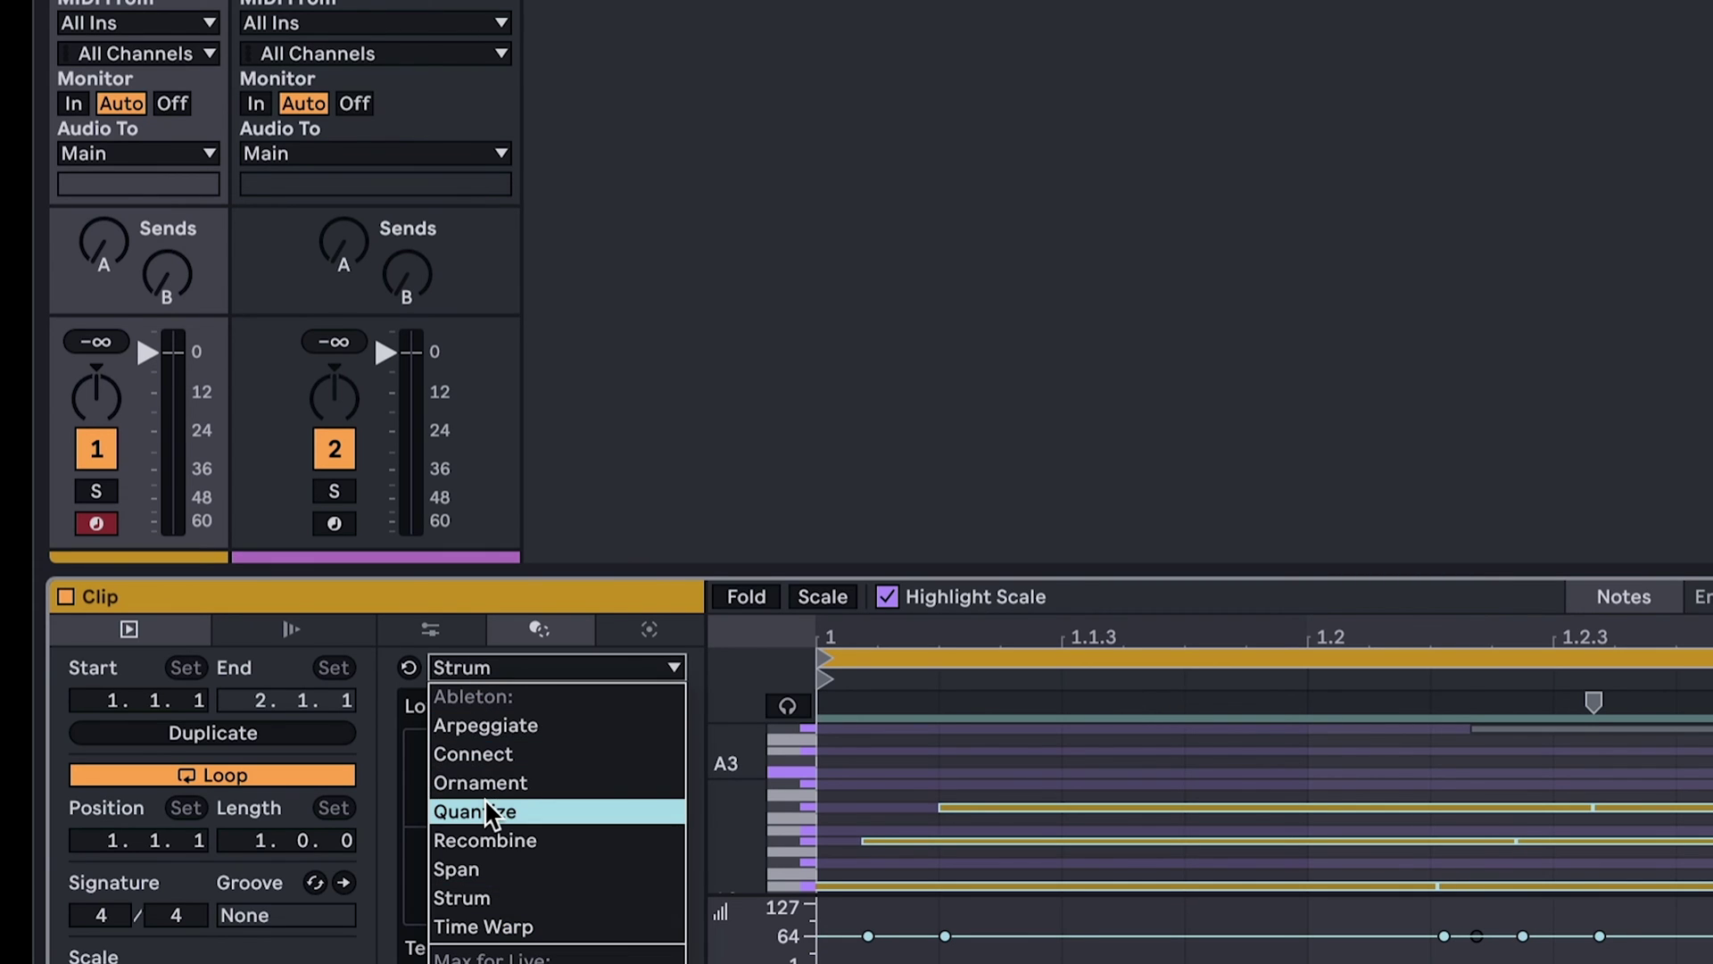
left_click(486, 805)
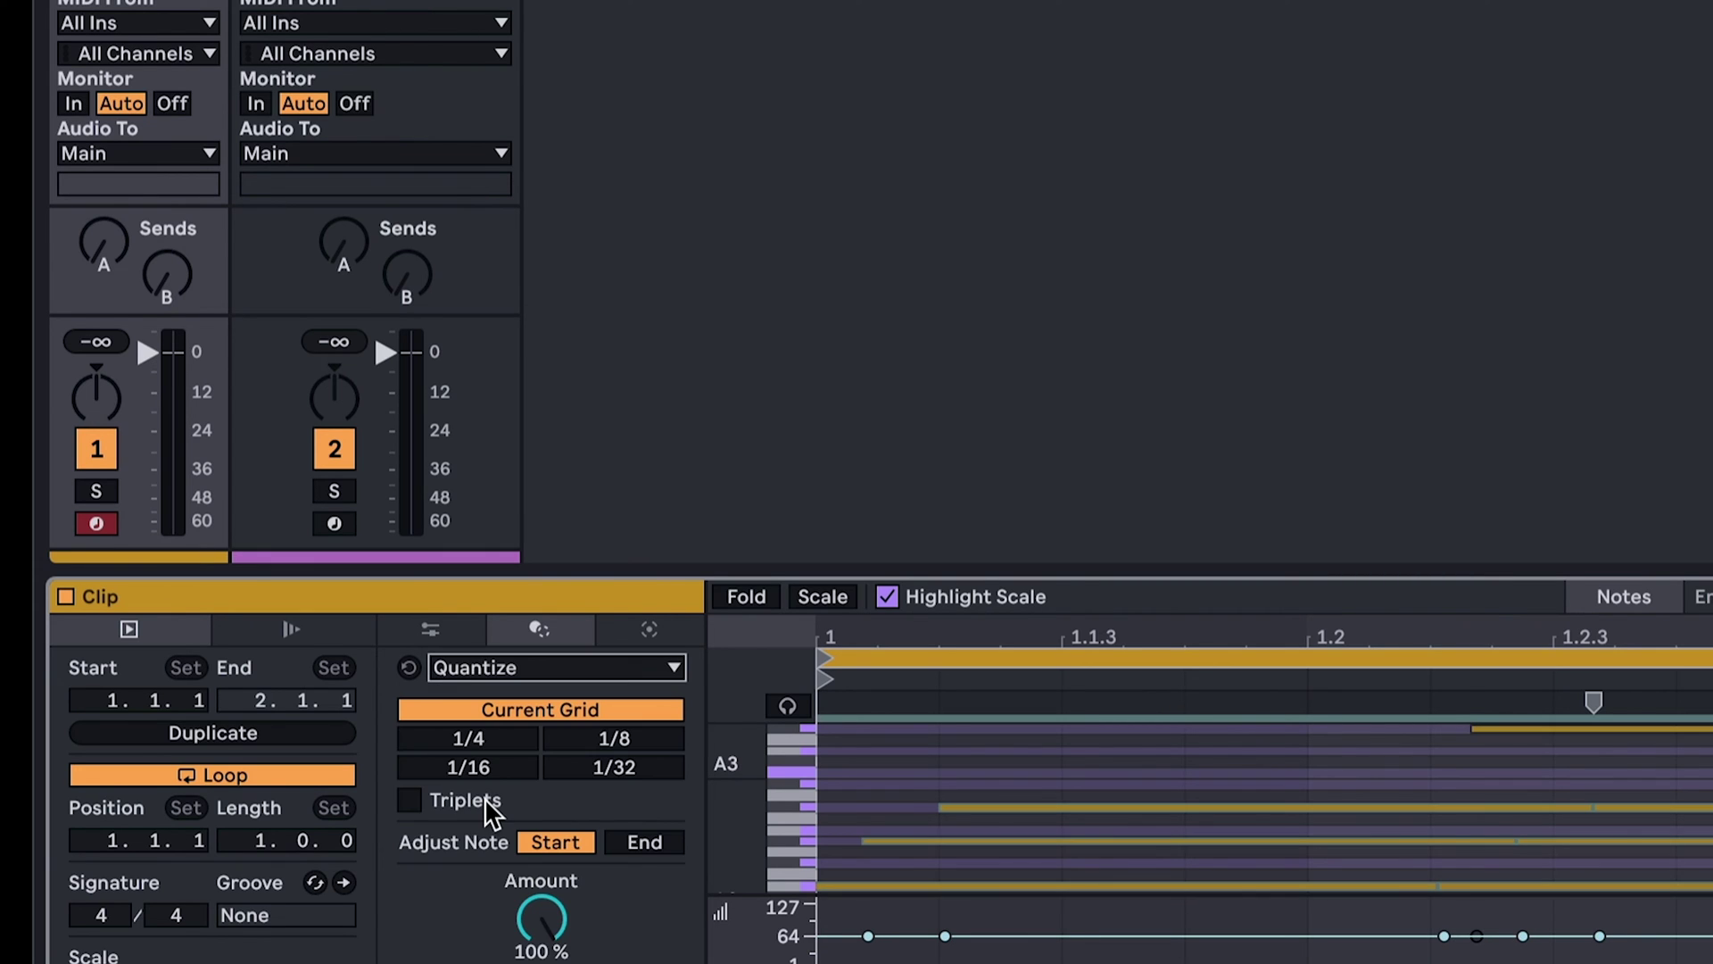
left_click(630, 635)
left_click(483, 671)
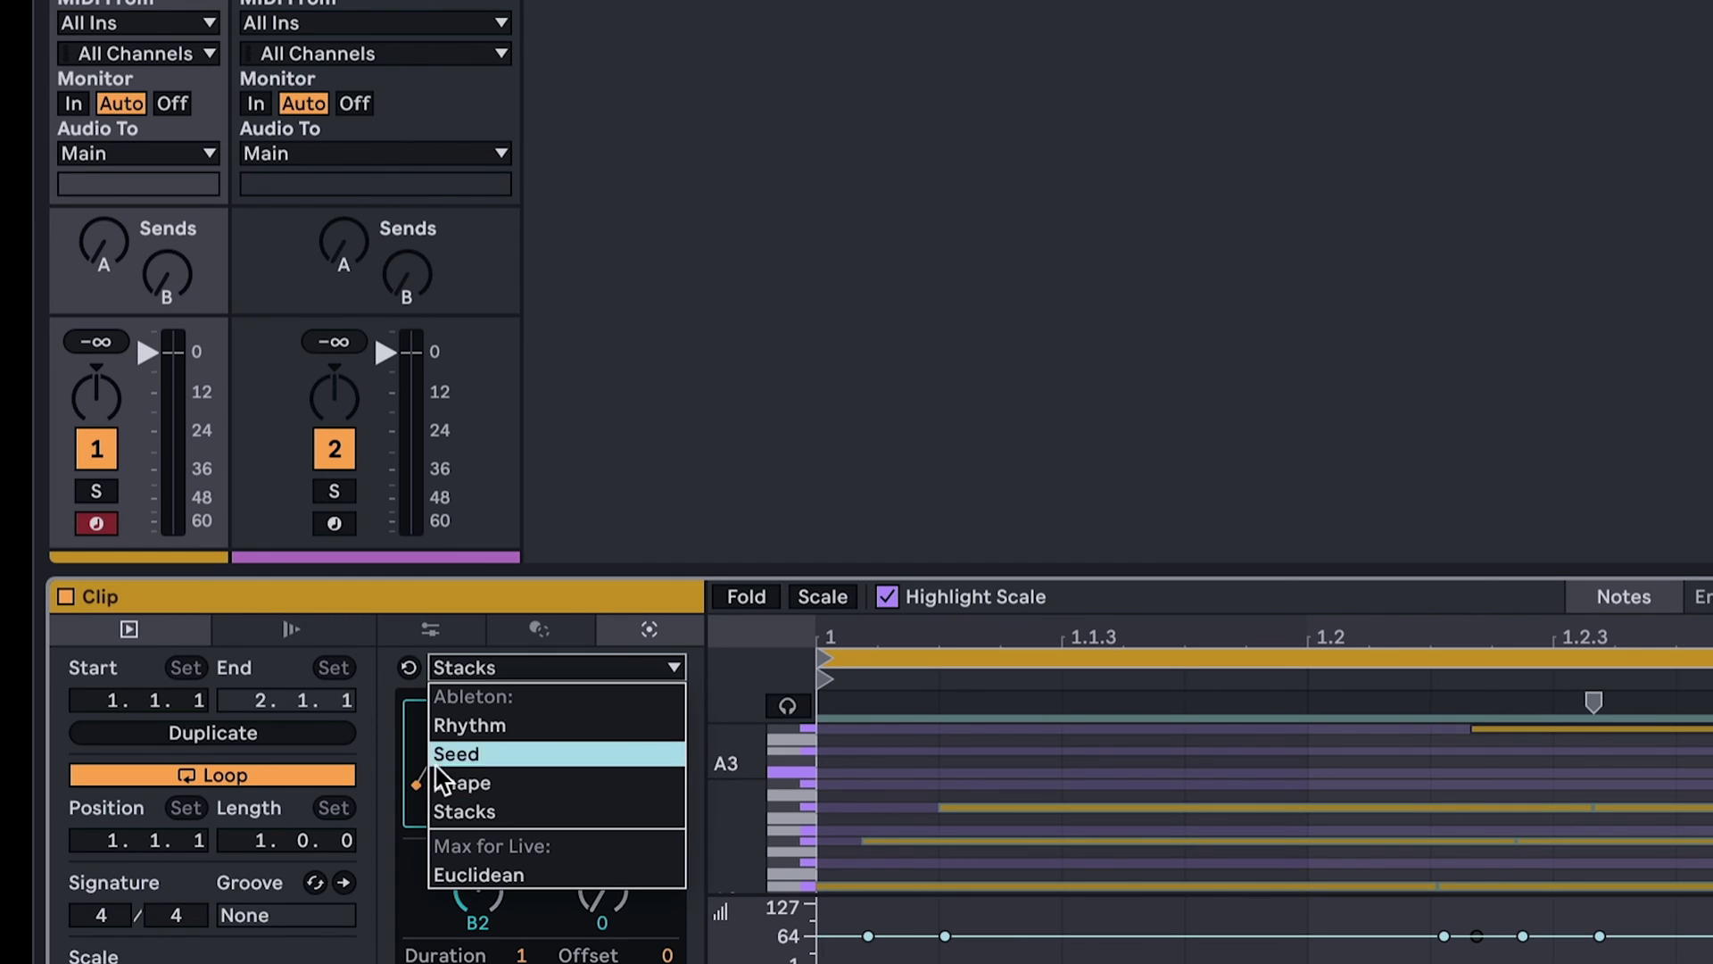
Choose the Euclidean generator, then return to the transformation options.
left_click(498, 873)
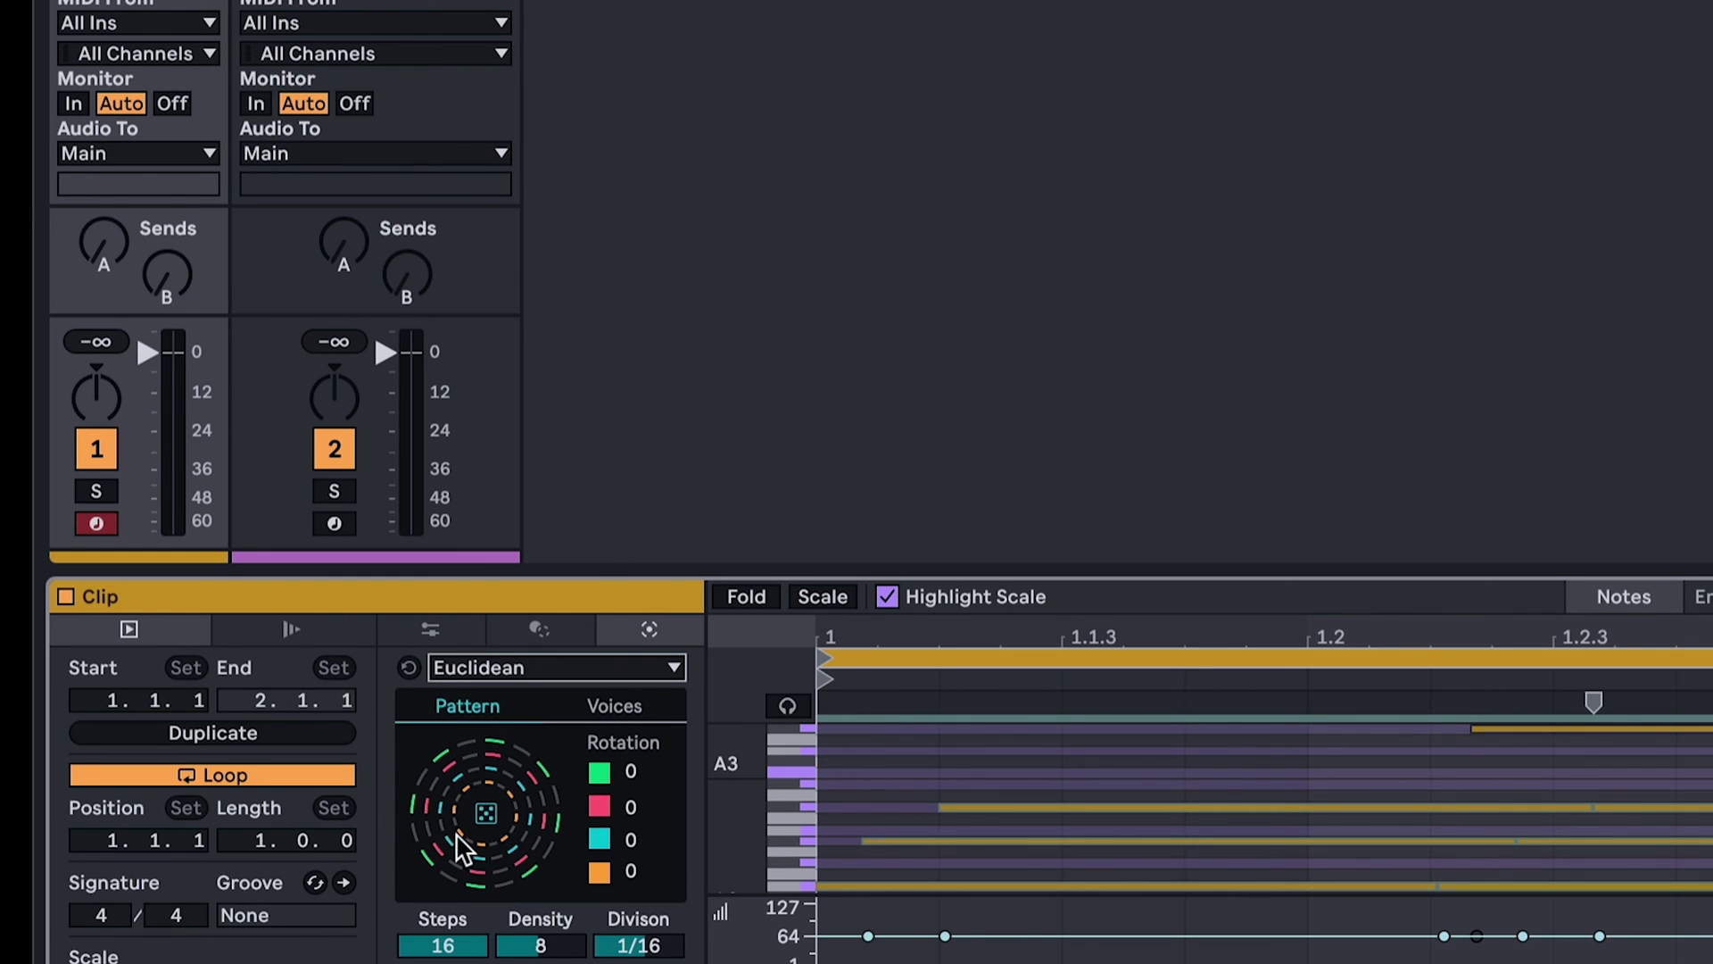
left_click(461, 674)
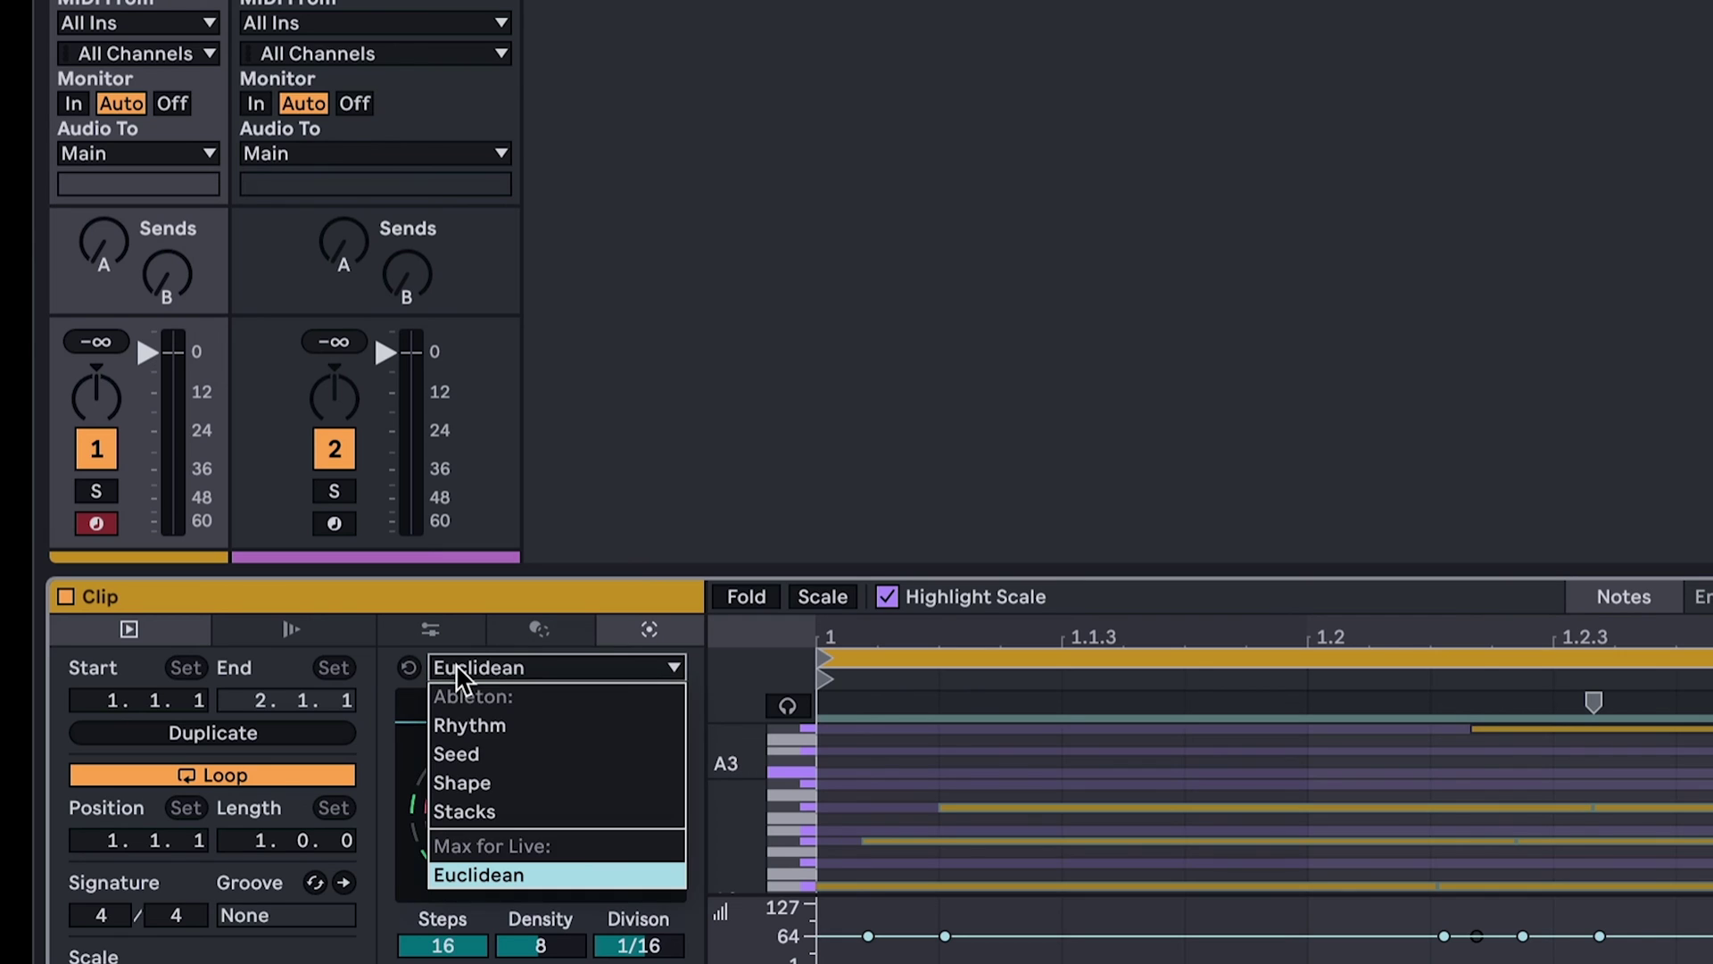
left_click(528, 636)
left_click(527, 637)
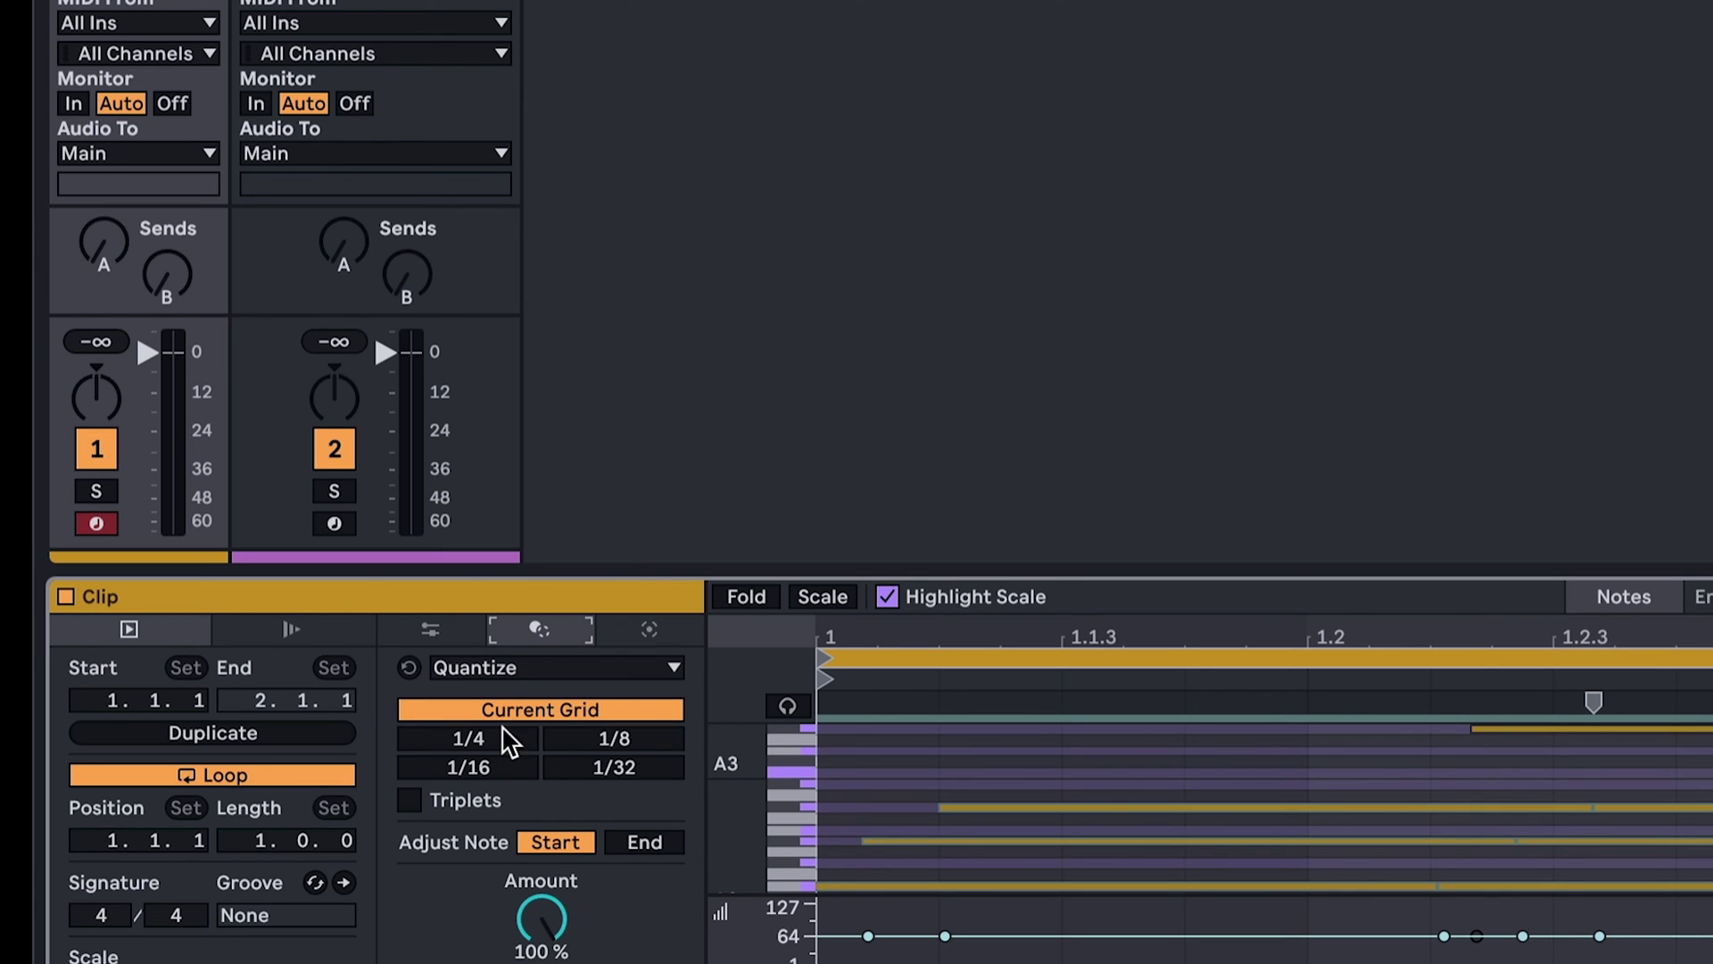
left_click(464, 669)
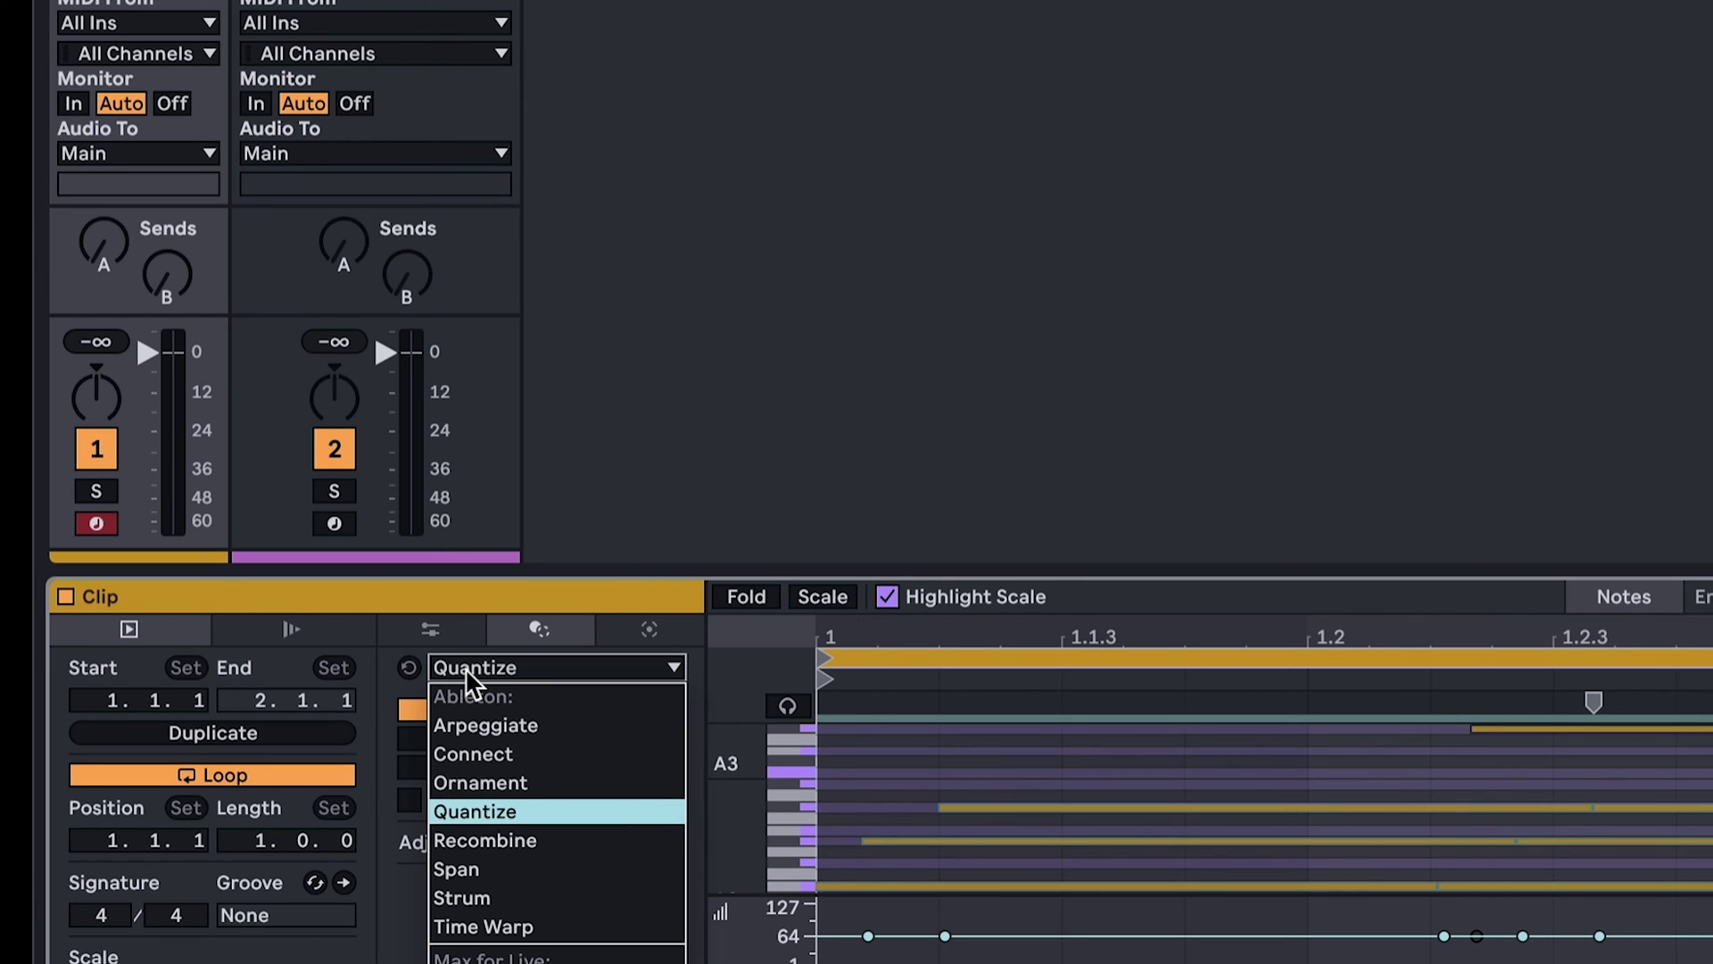
Transpose the note +4 sd from B2 to F#3 and add interval notes at C#4 and G#4.
left_click(423, 630)
left_click_drag(444, 760, 443, 724)
left_click(566, 746)
left_click(565, 746)
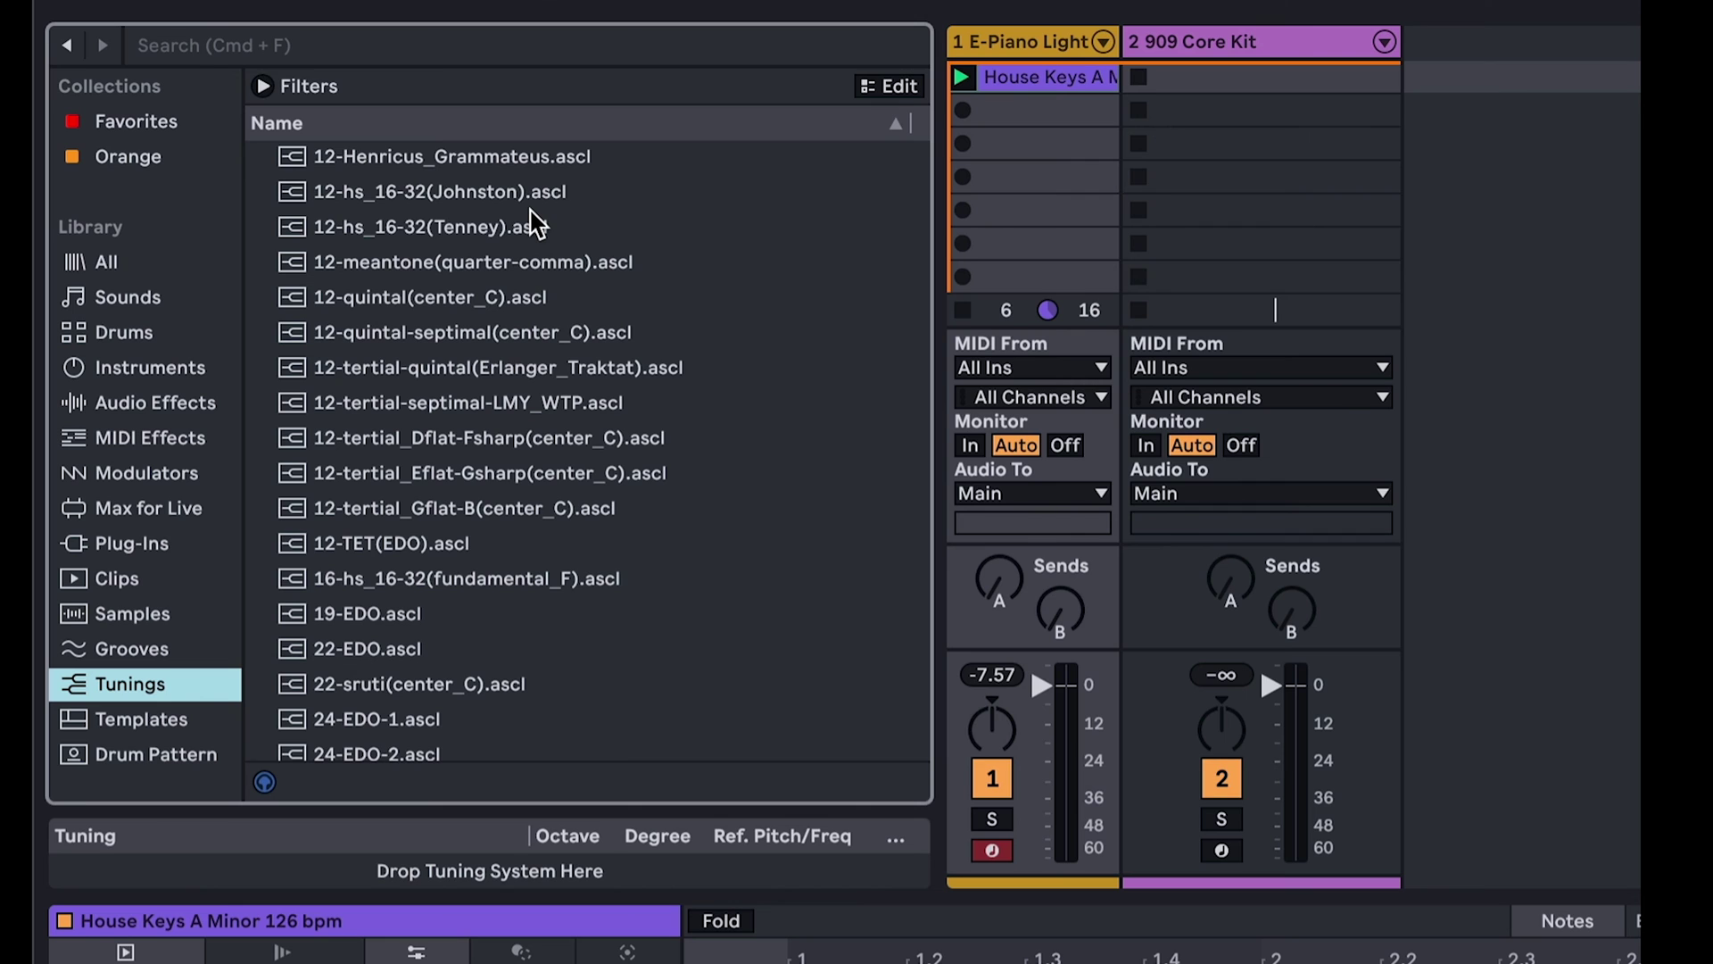
Launch the House Keys clip.
scroll(535, 223, "down", 3)
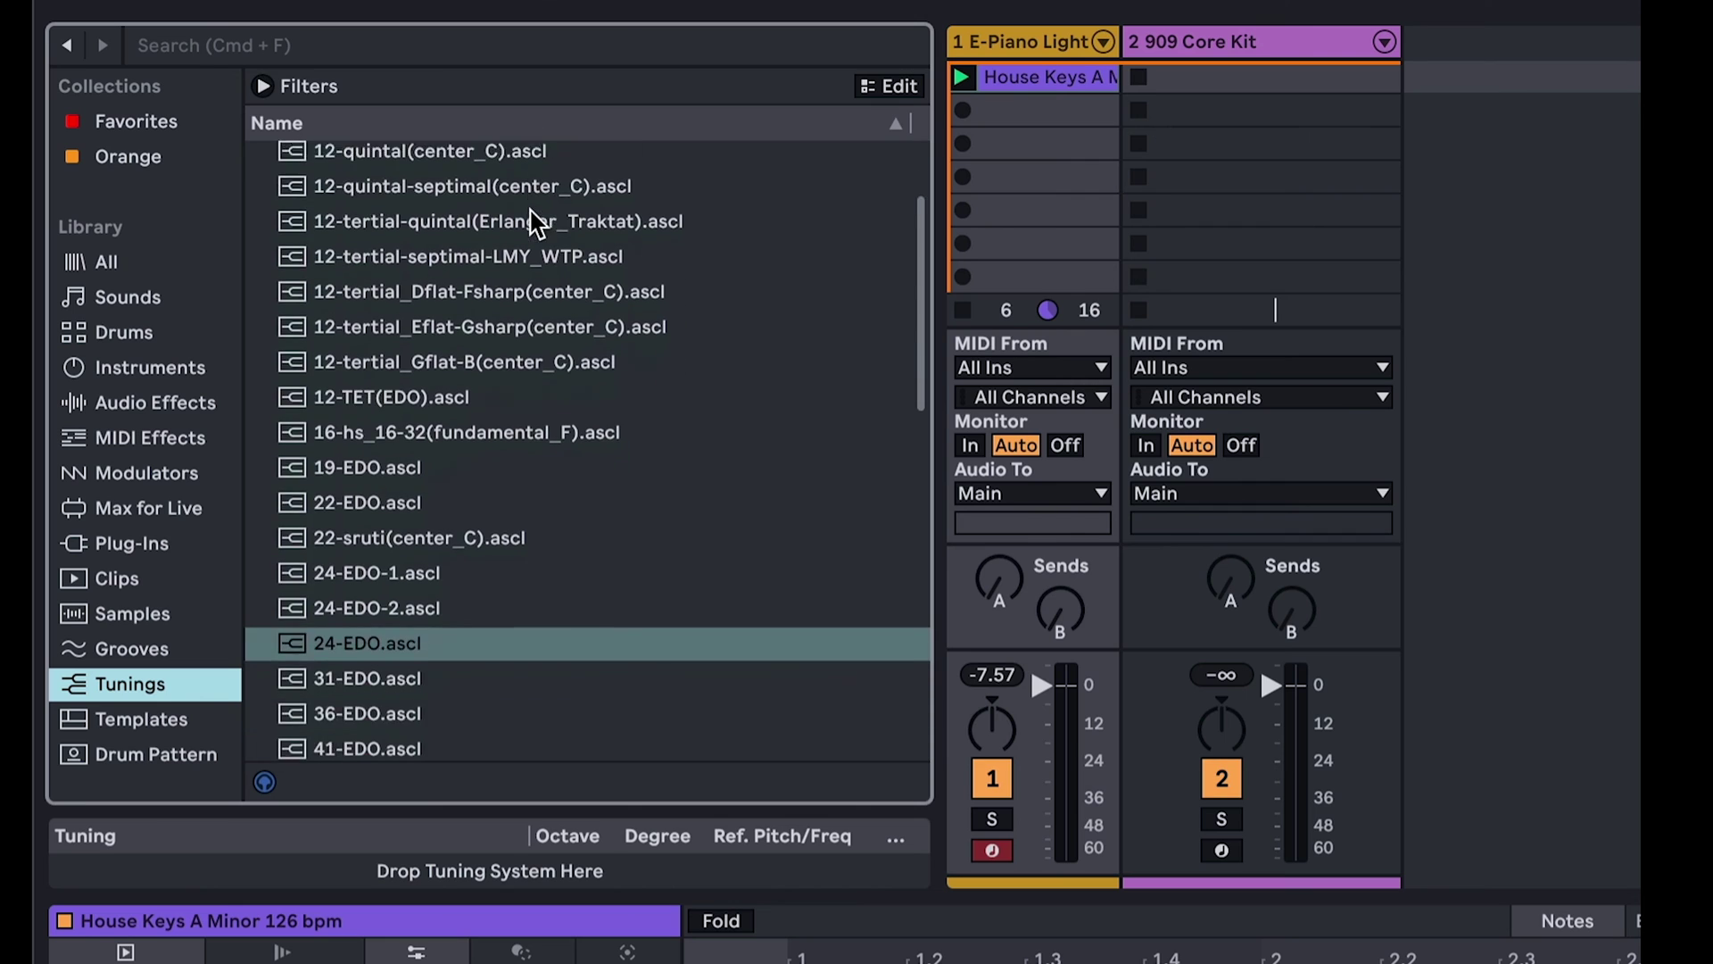
scroll(493, 511, "down", 3)
scroll(491, 507, "up", 5)
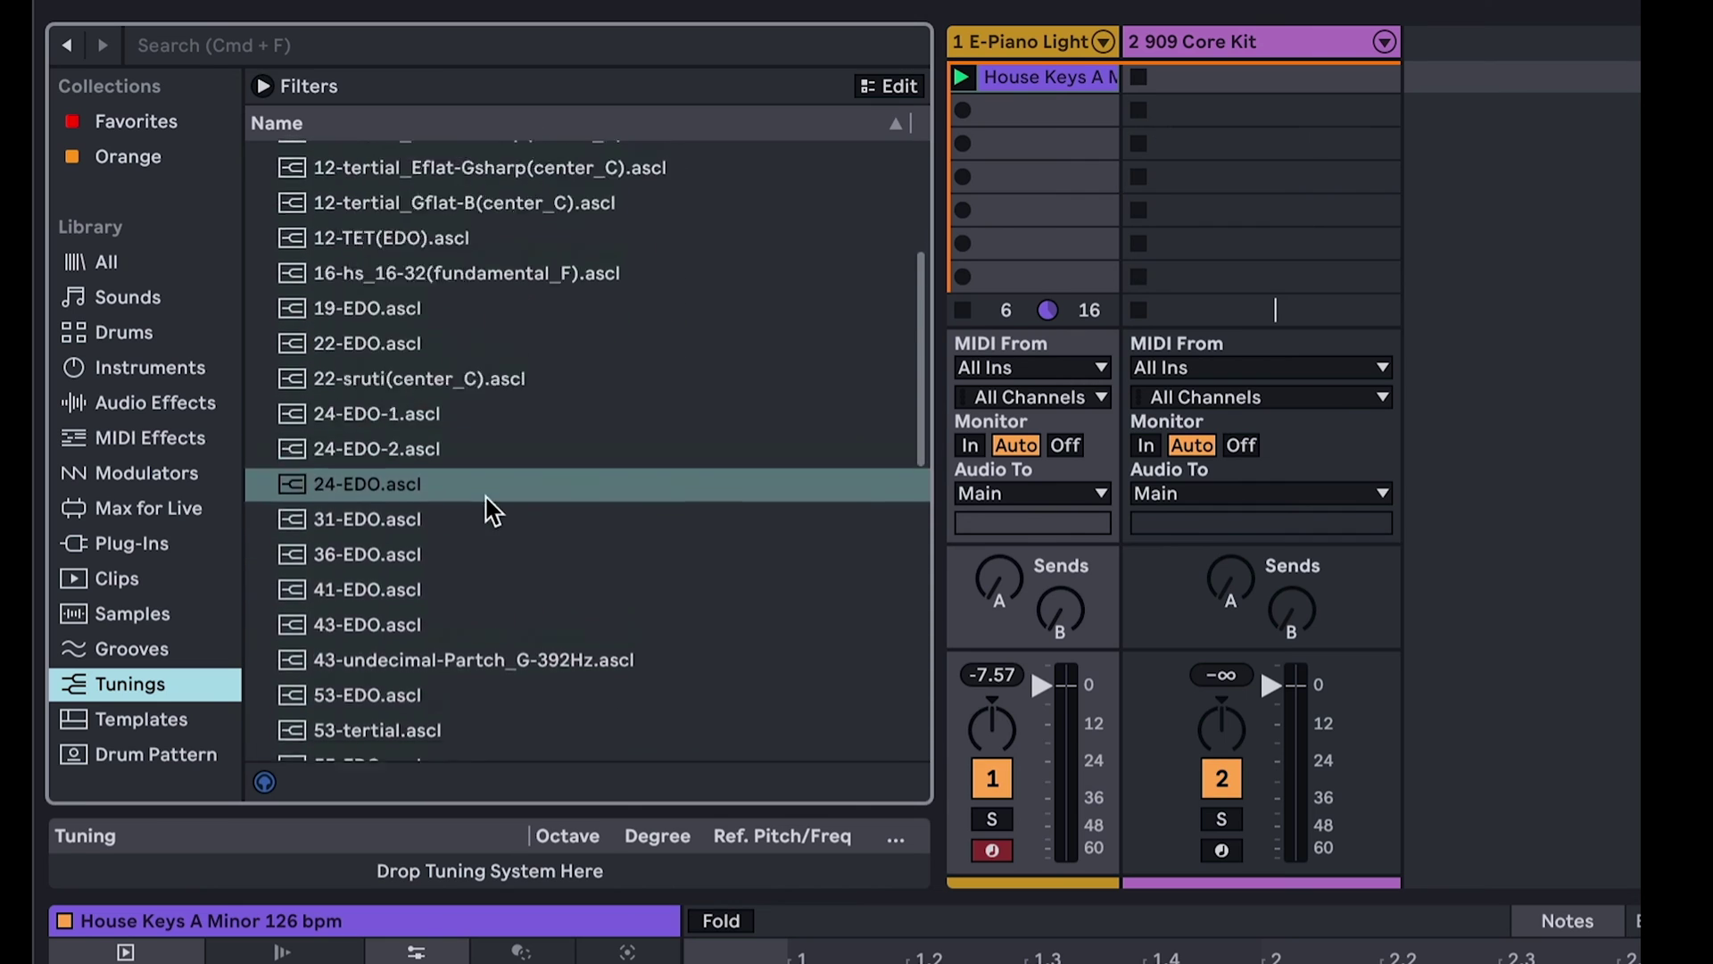
left_click(962, 77)
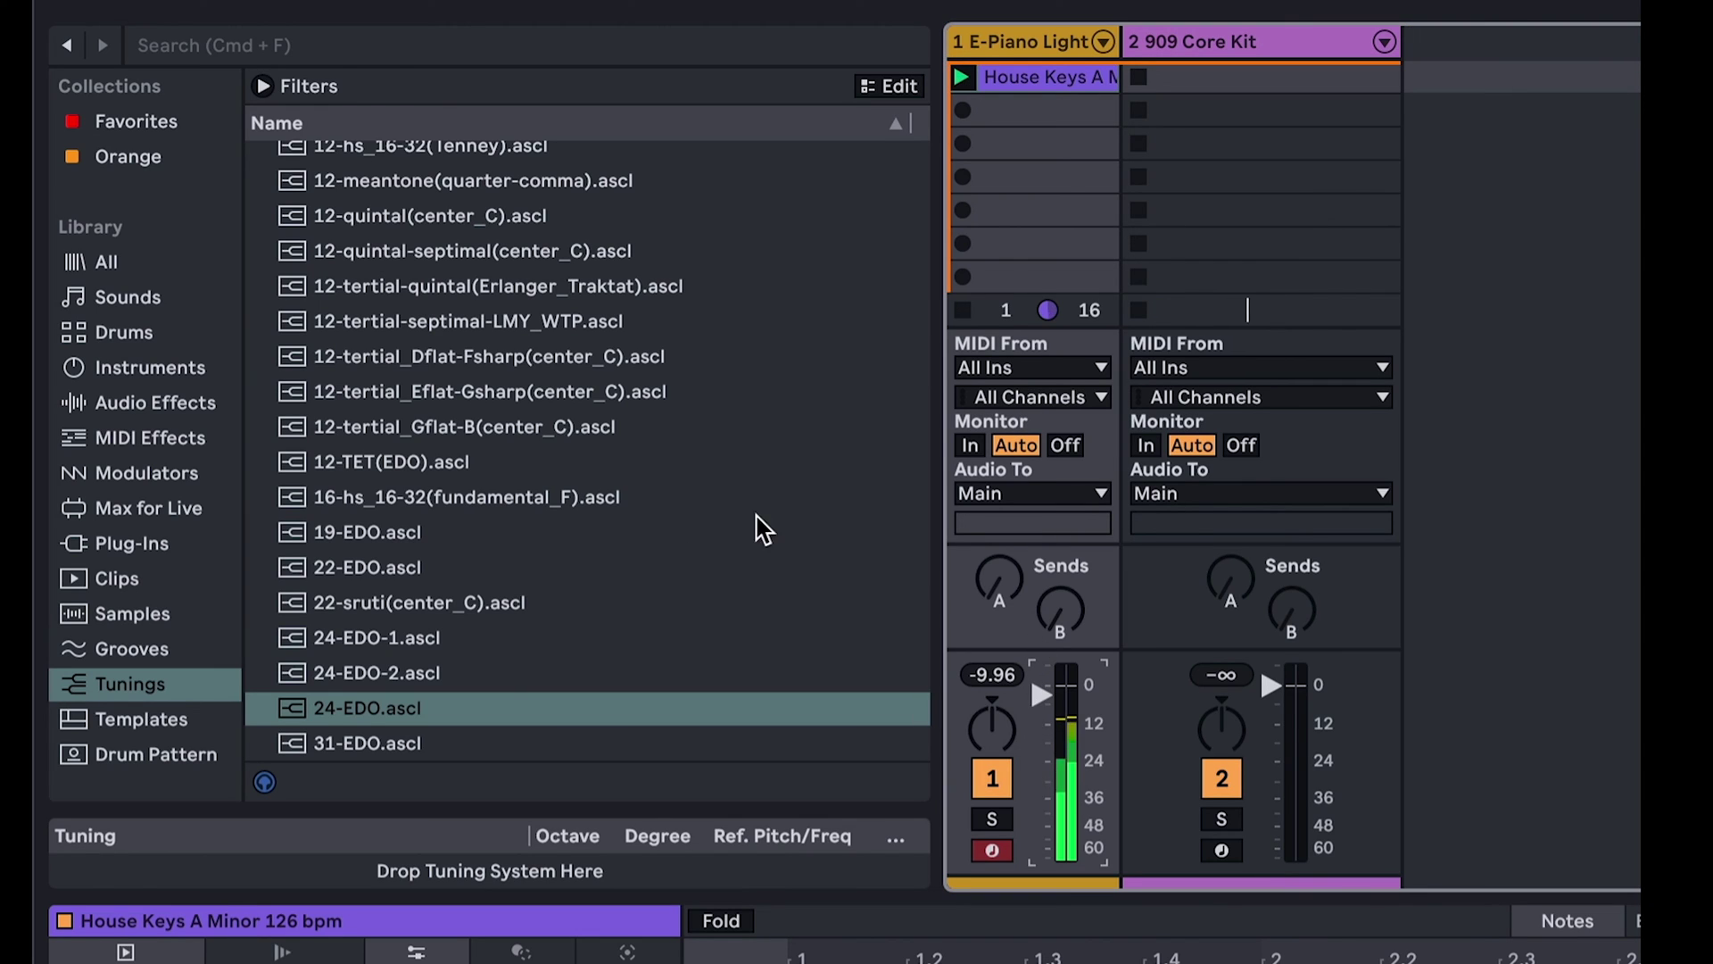
Load 12-quintal(center_C).ascl as the set's tuning, referenced at 264.00 Hz.
scroll(442, 553, "up", 2)
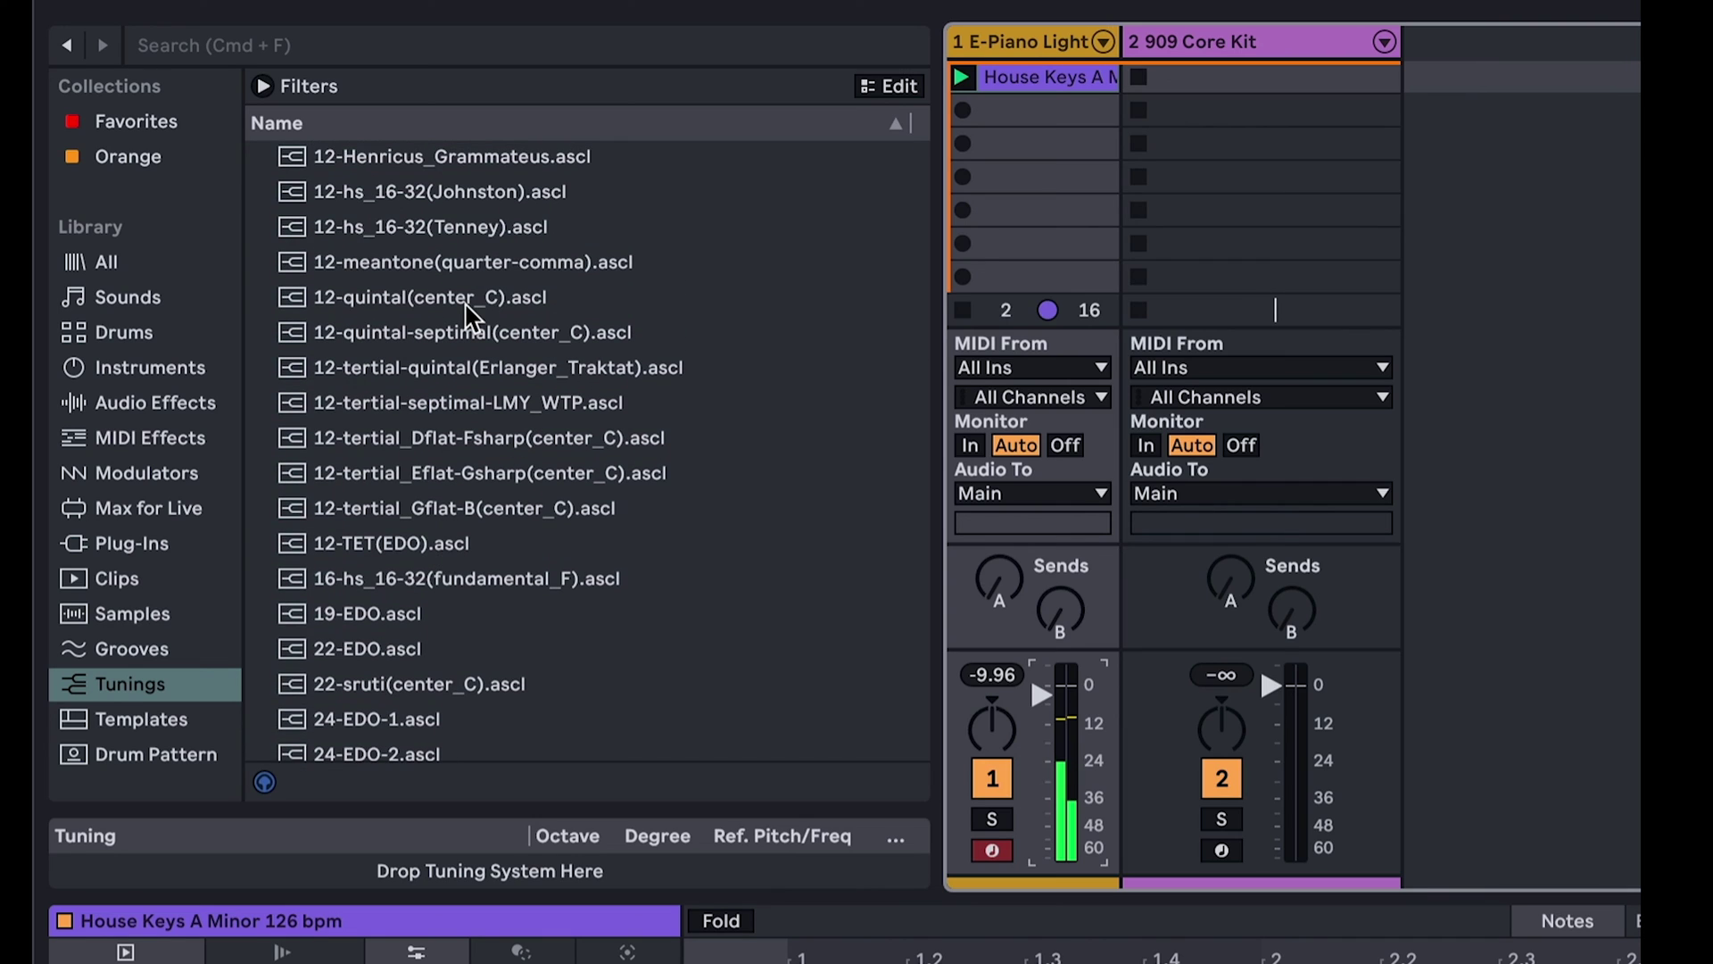
left_click_drag(399, 306, 361, 882)
scroll(378, 584, "down", 1)
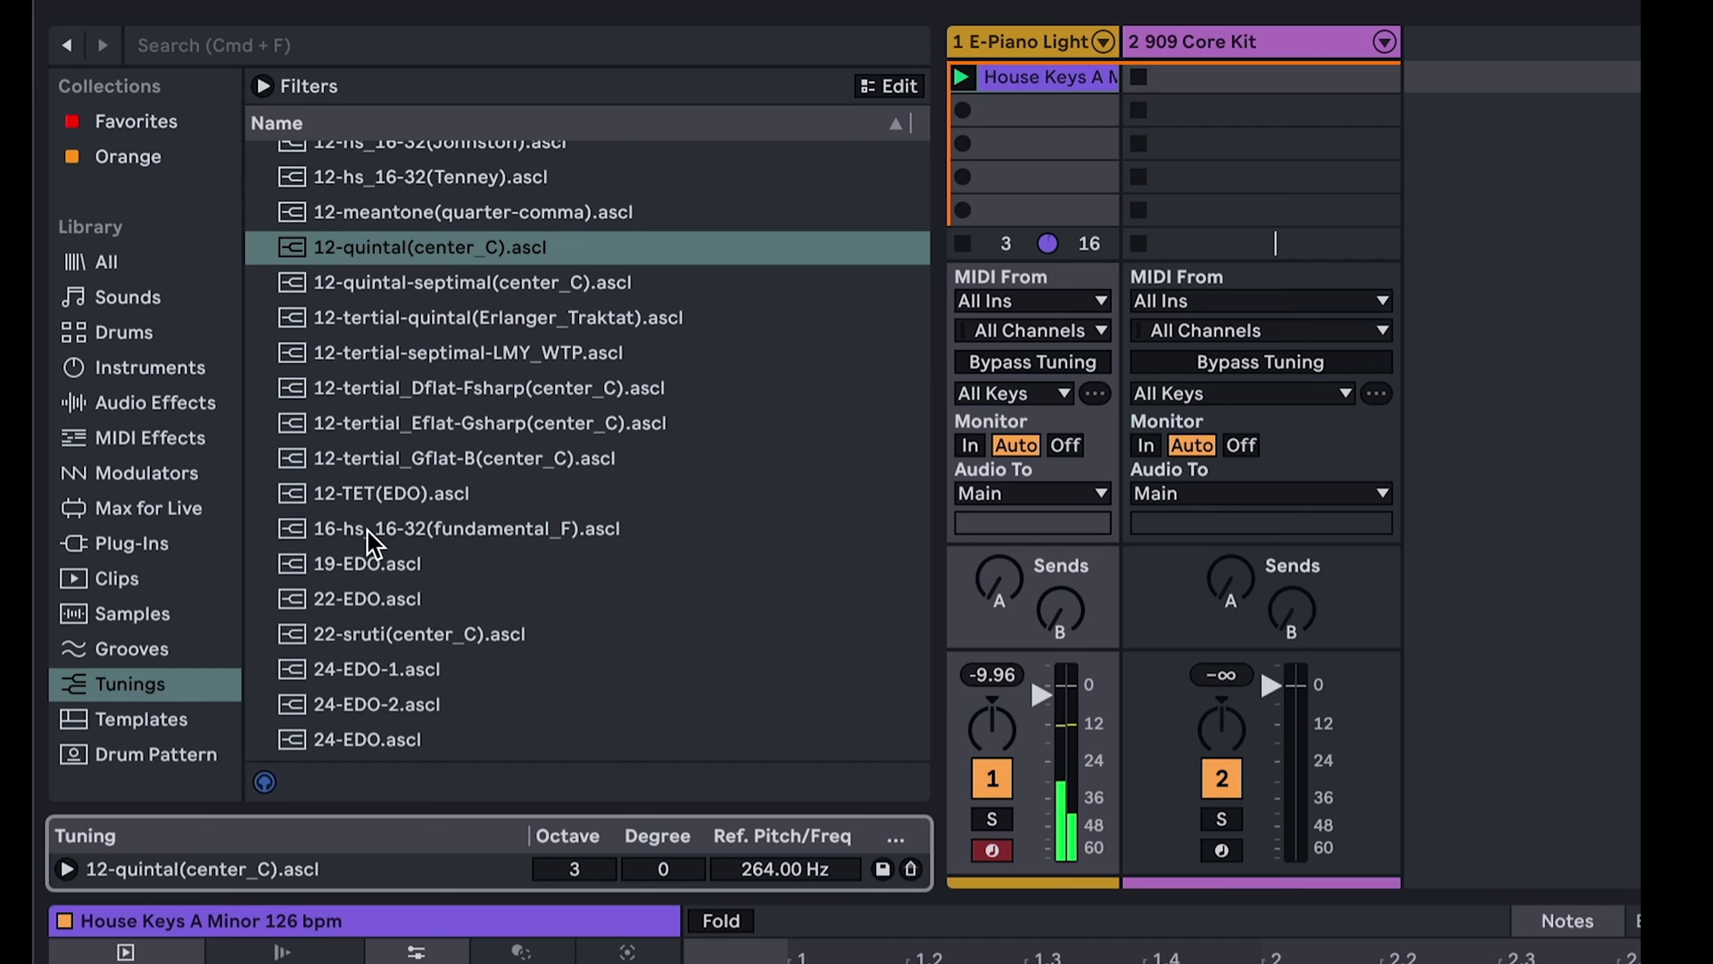
Load 16-hs_16-32(fundamental_F).ascl as the tuning and lower its reference Degree.
left_click_drag(373, 540, 425, 872)
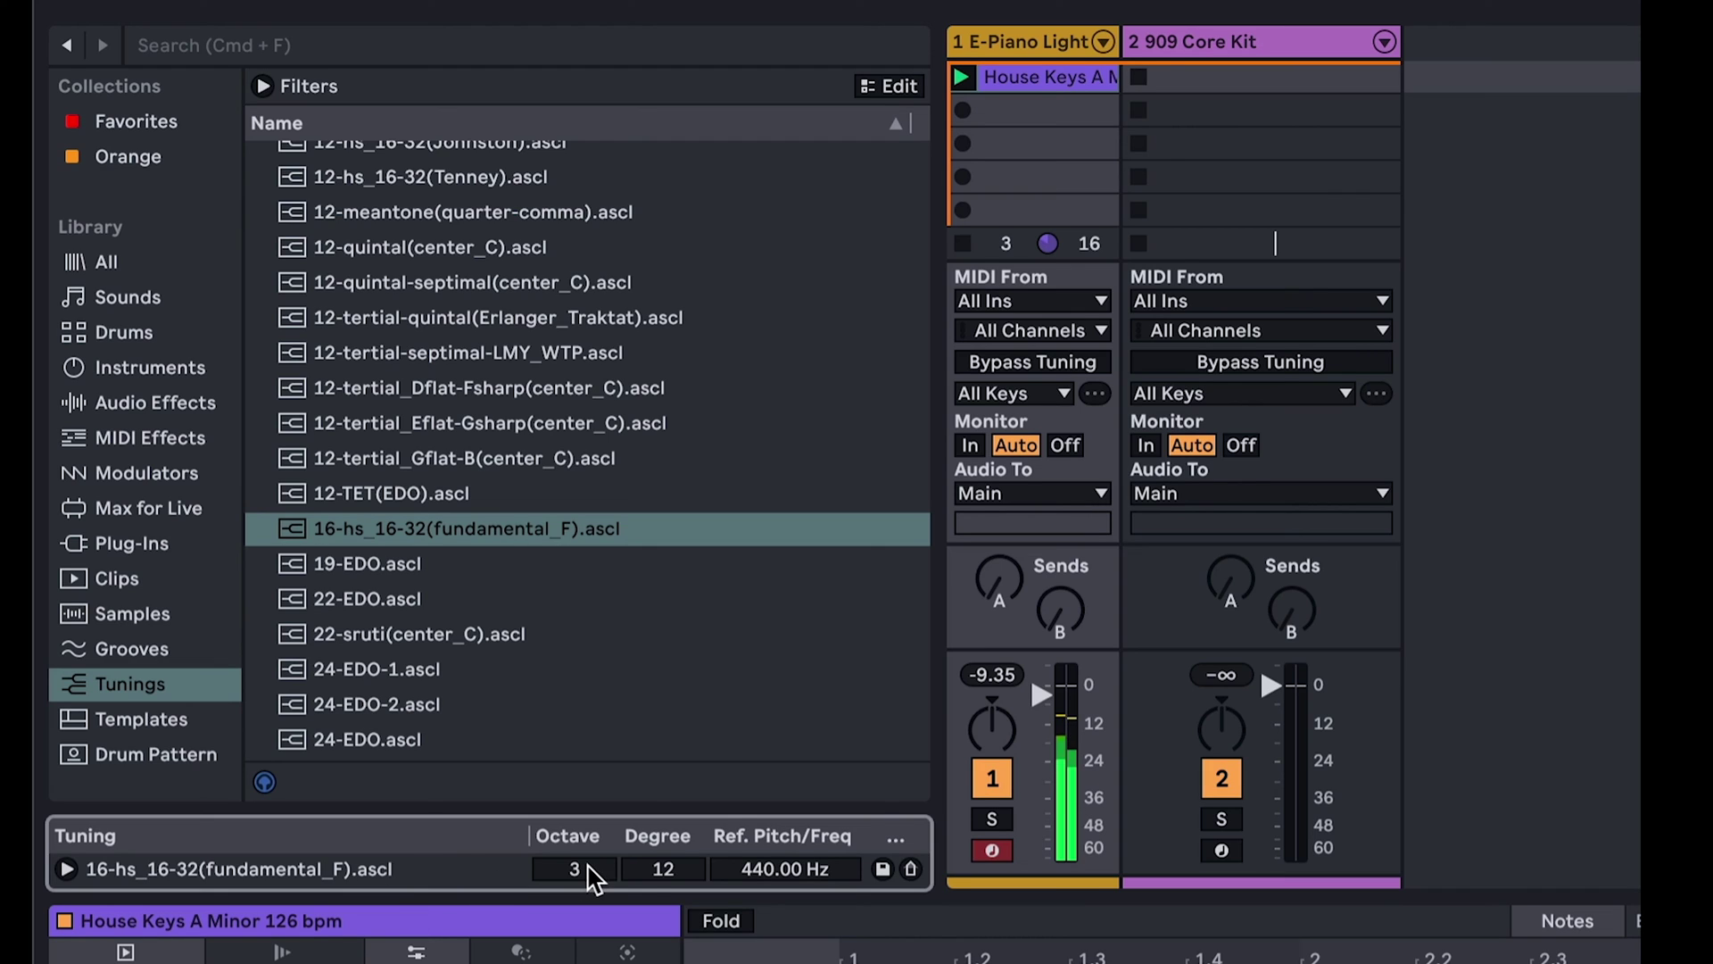
left_click(660, 879)
left_click_drag(661, 879, 660, 906)
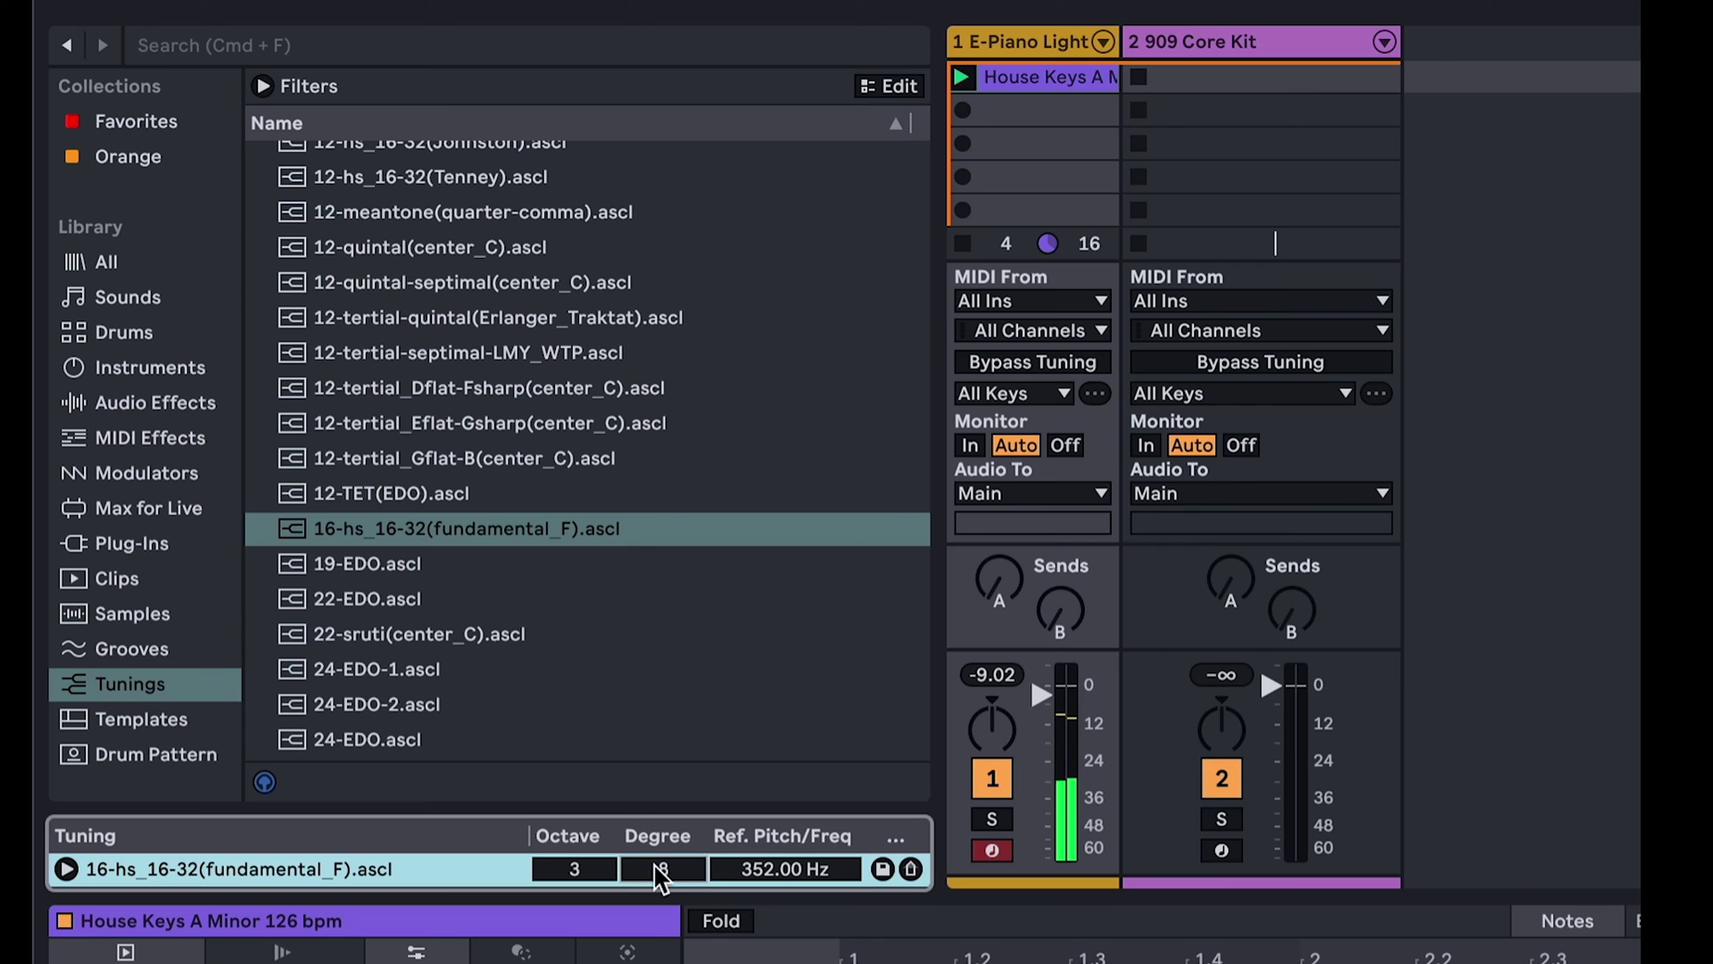
Try 53-tertial.ascl, settle on Jiharkah.ascl at 261.63 Hz, and bypass tuning on E-Piano Light.
scroll(398, 593, "down", 5)
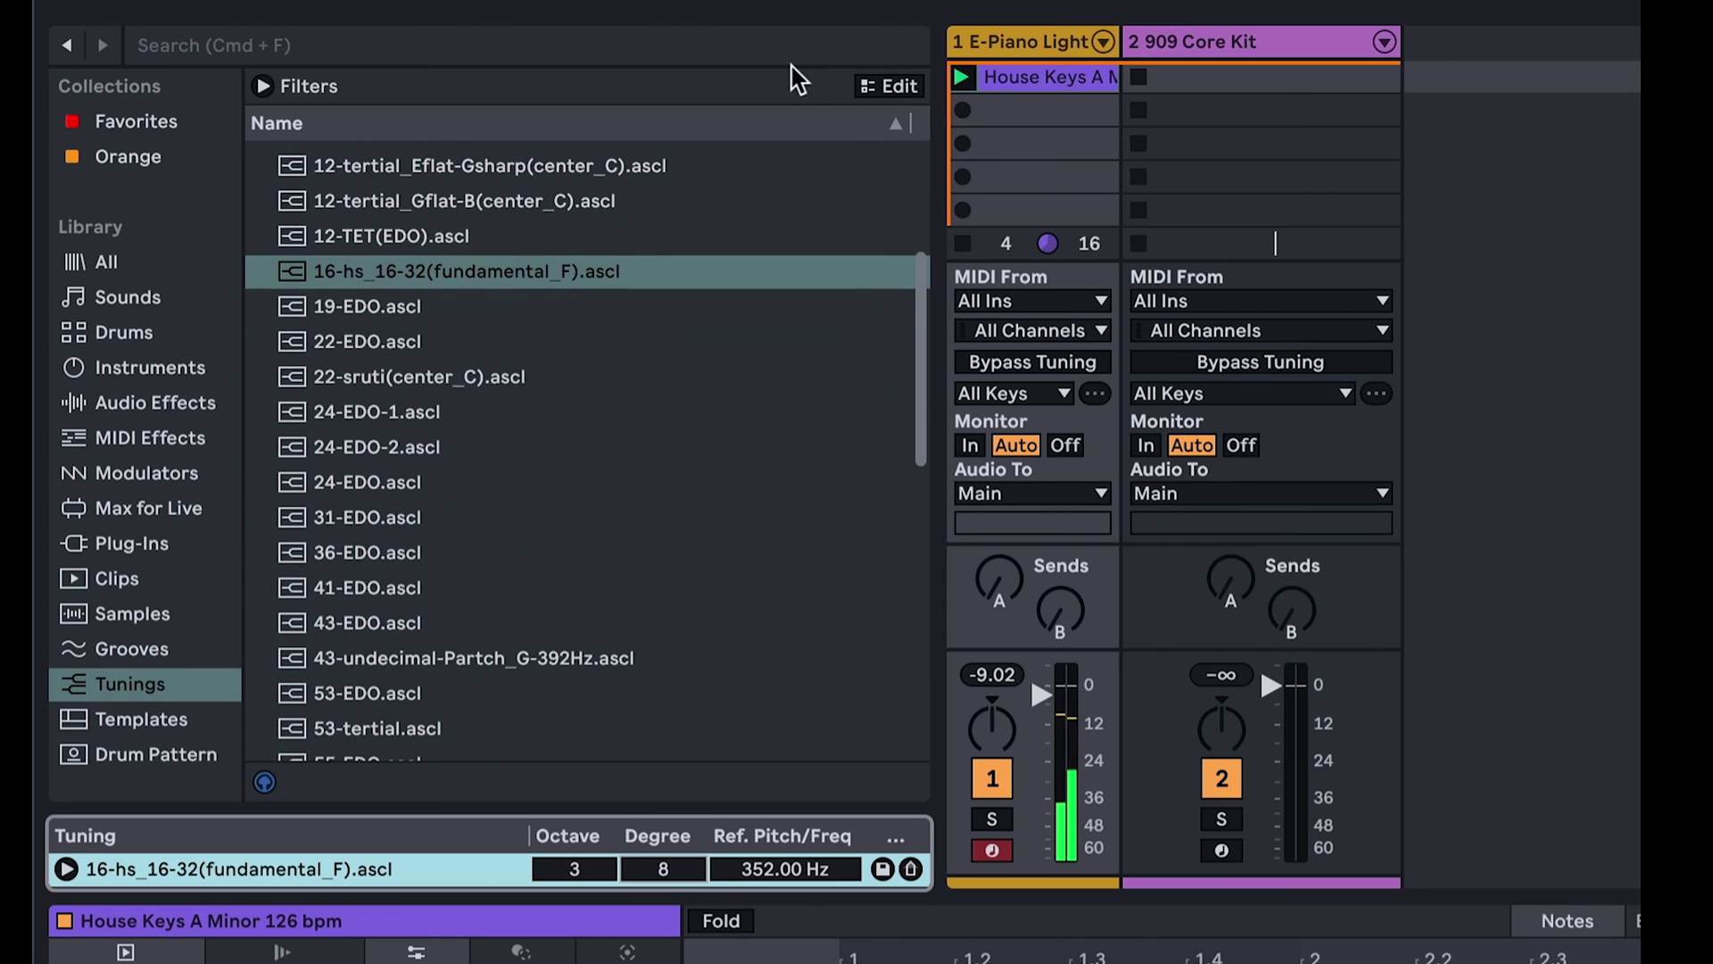
left_click(382, 737)
left_click_drag(382, 736, 393, 869)
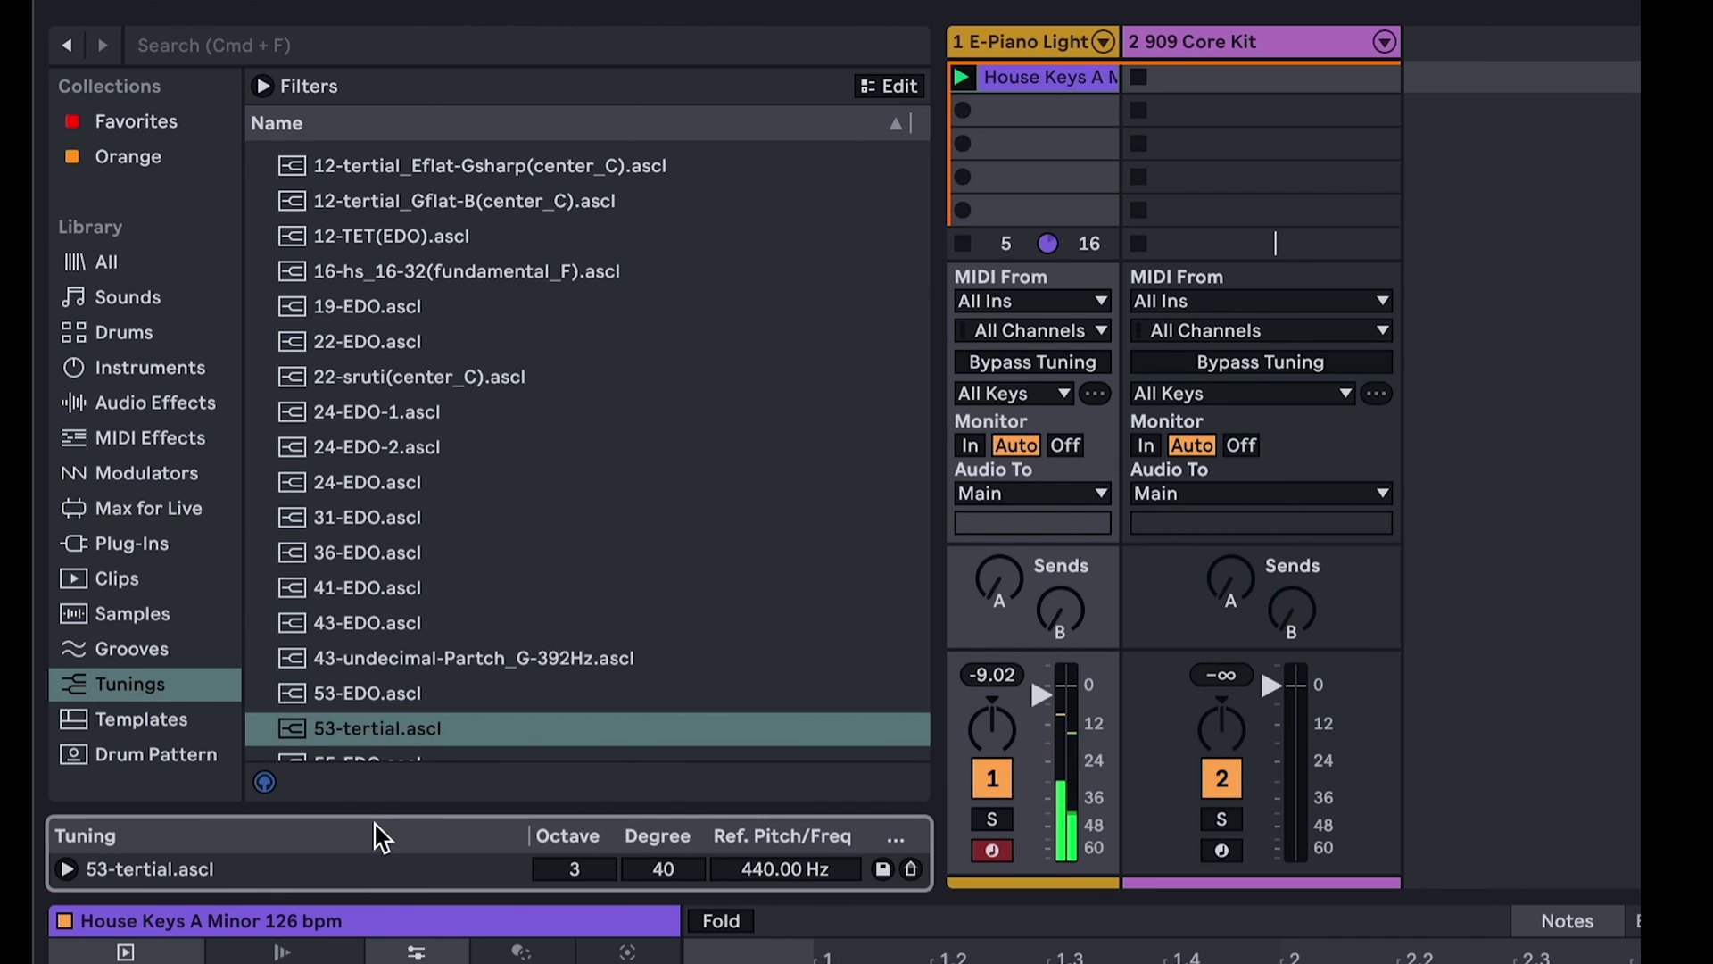
scroll(361, 665, "down", 12)
left_click_drag(355, 585, 444, 870)
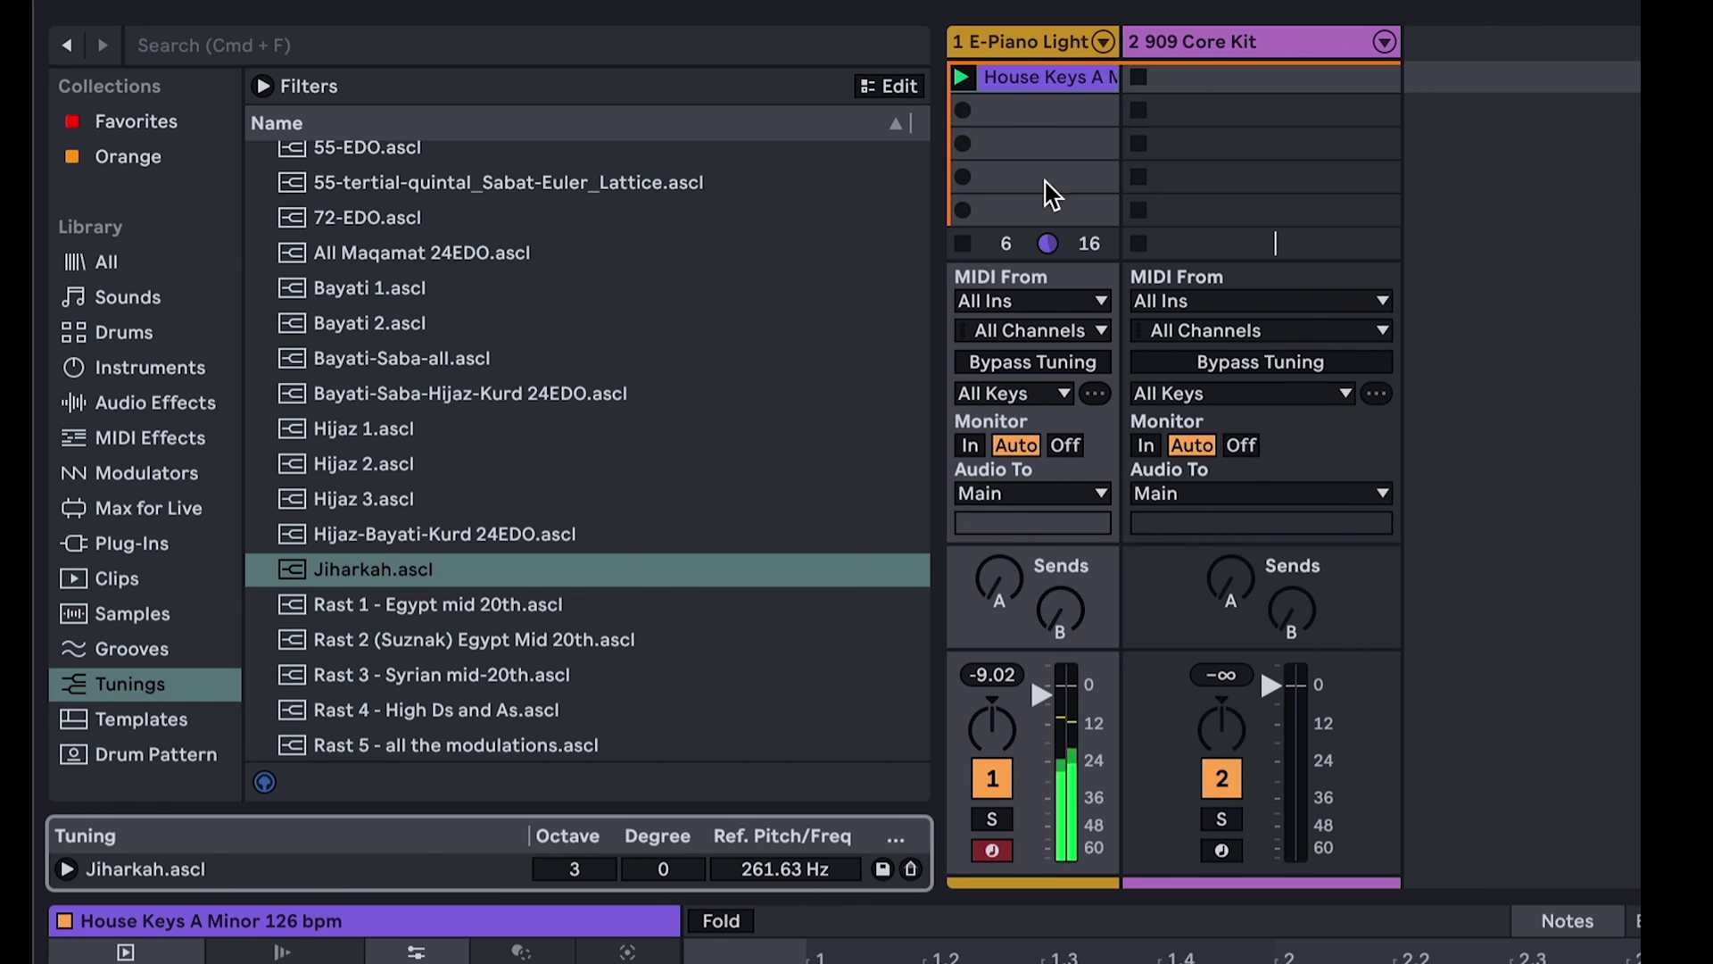
left_click(1020, 366)
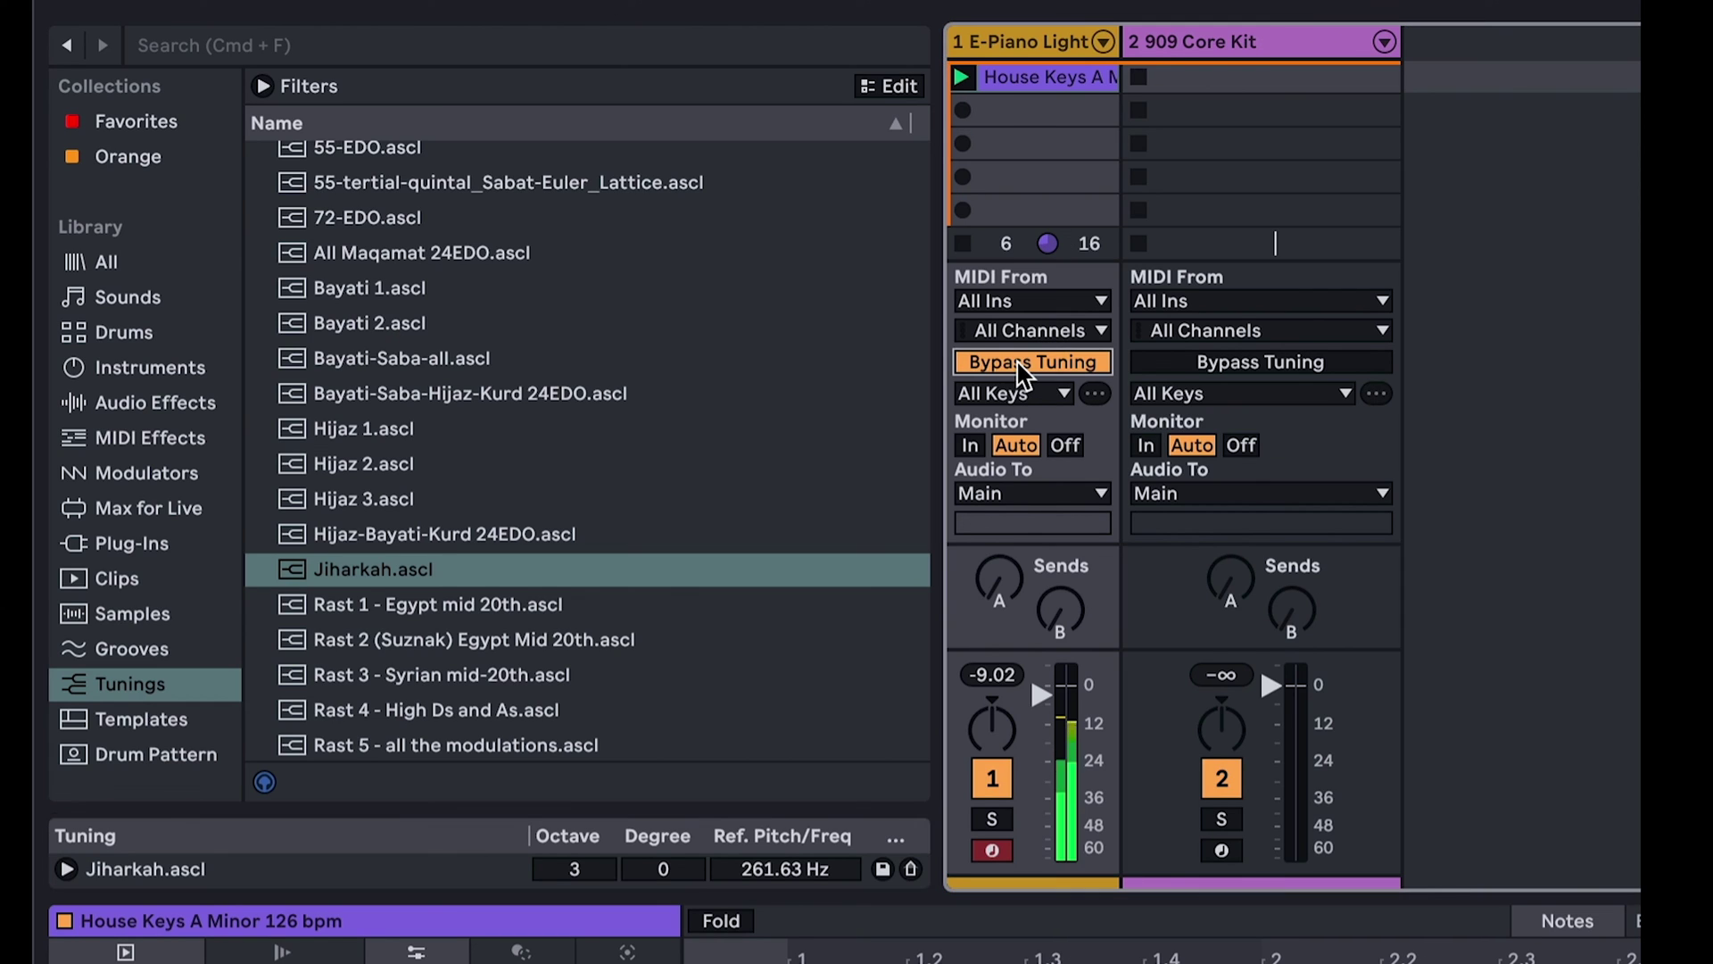